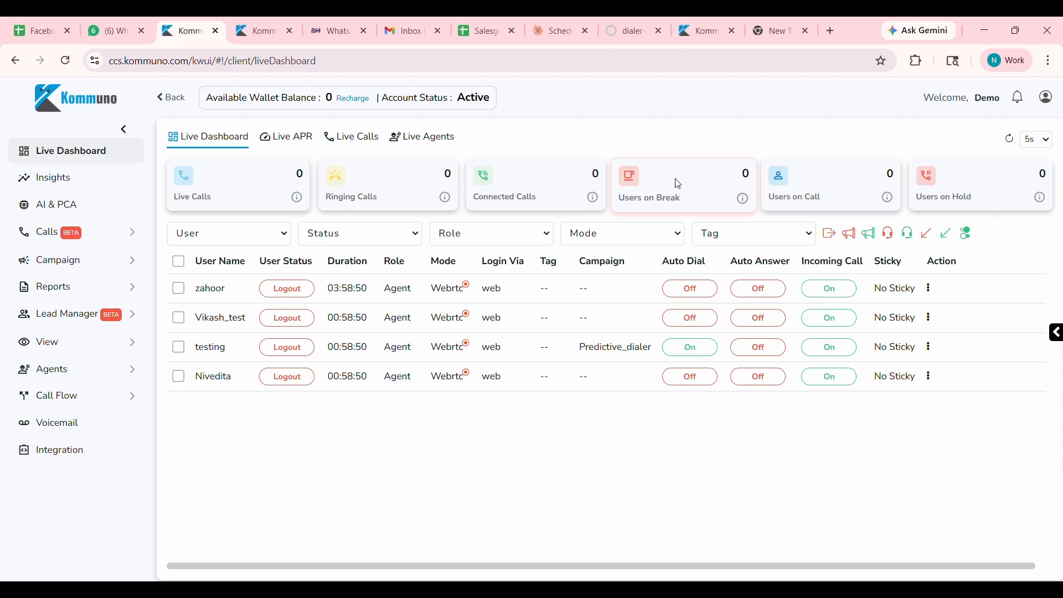
Open the Live APR report, review its call, duration, login and productivity columns, and download the report.
left_click(290, 143)
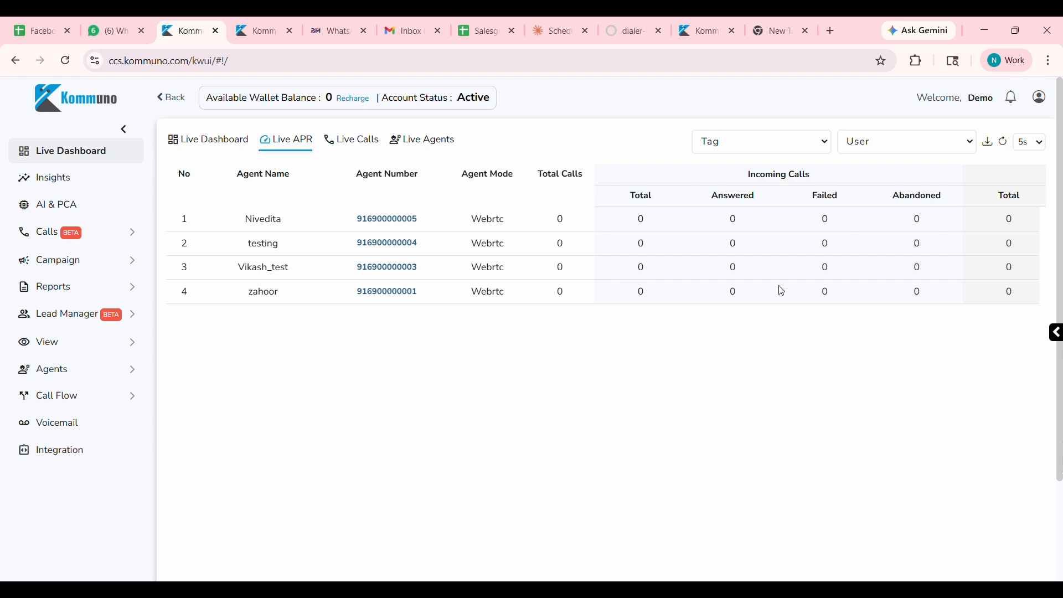
scroll(786, 268, "right", 3)
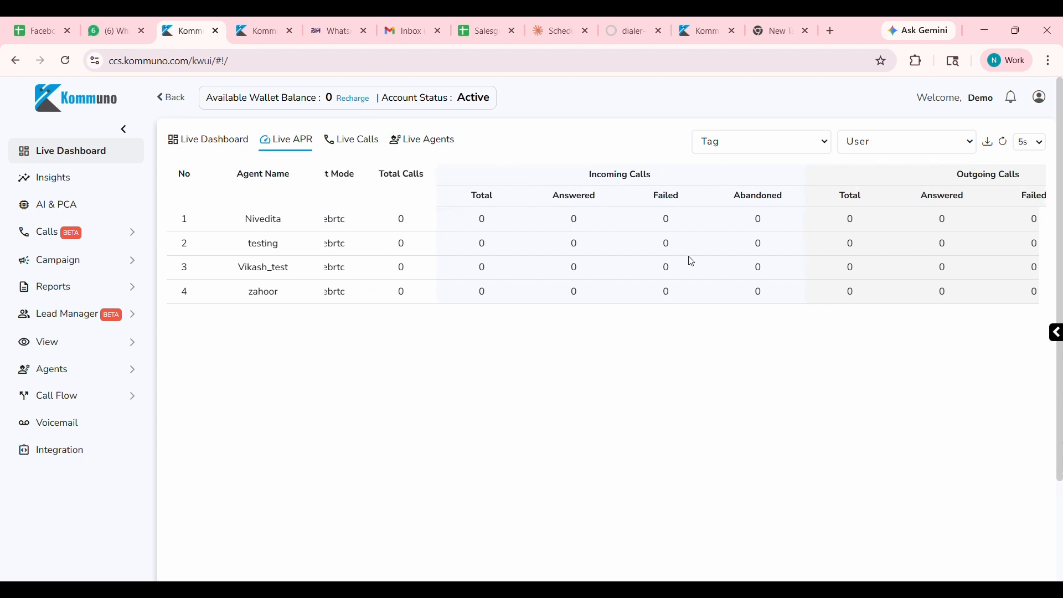
scroll(693, 261, "right", 7)
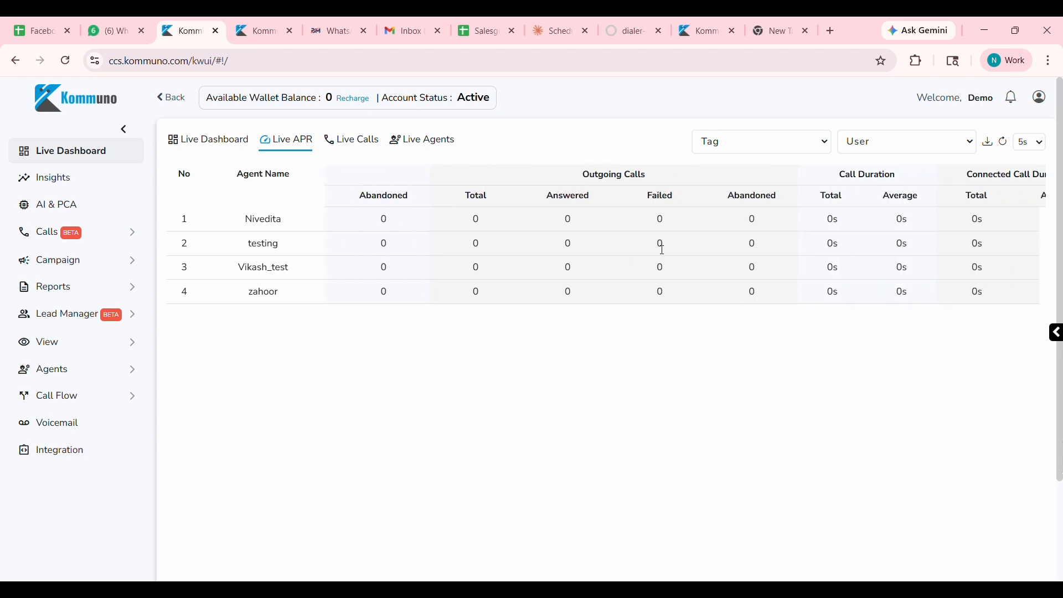
scroll(663, 249, "right", 5)
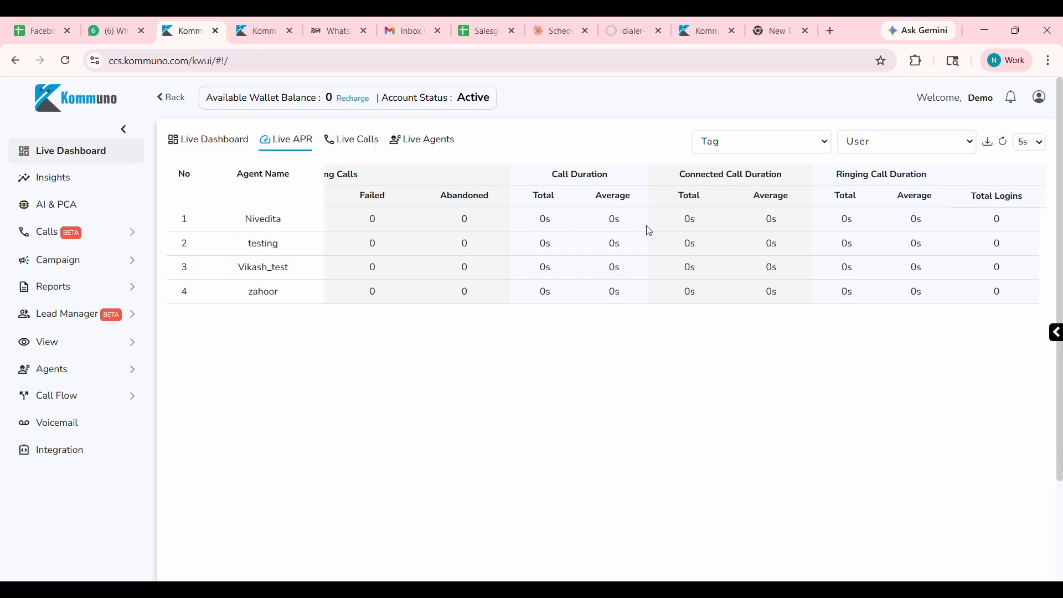
scroll(741, 252, "right", 10)
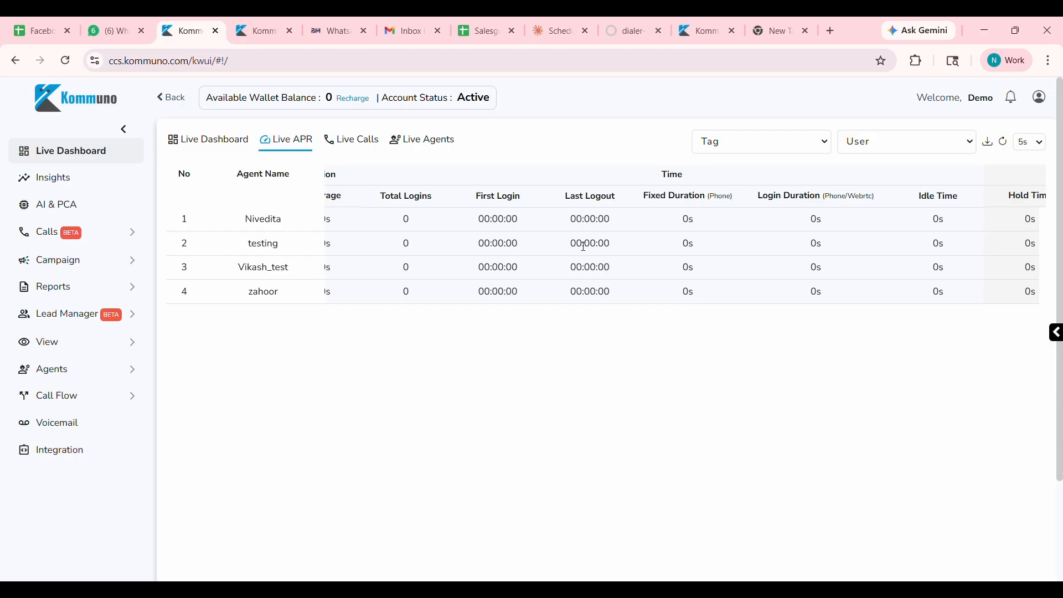
scroll(721, 262, "right", 7)
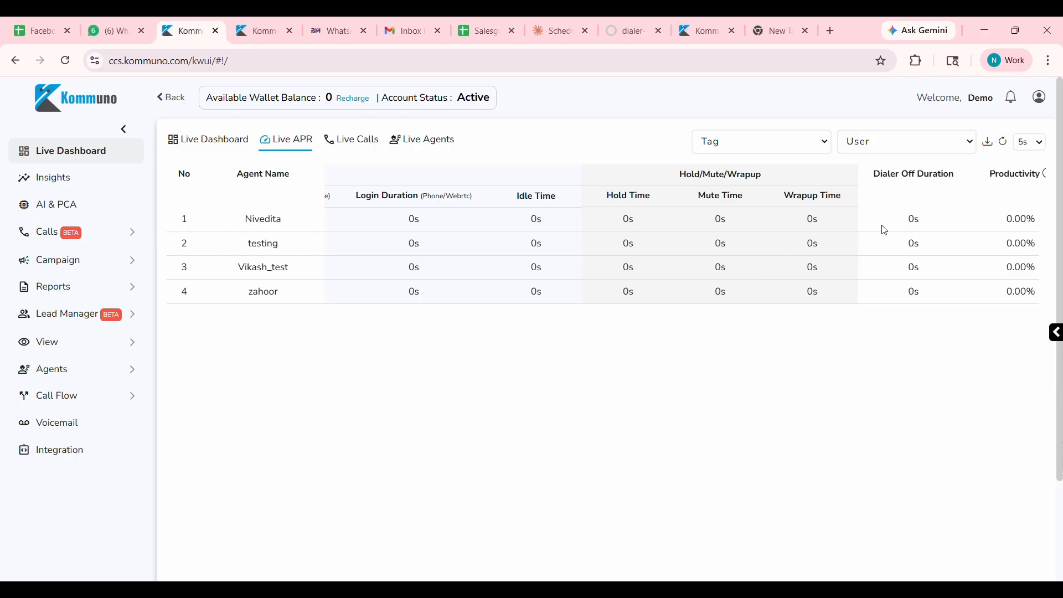
left_click(993, 143)
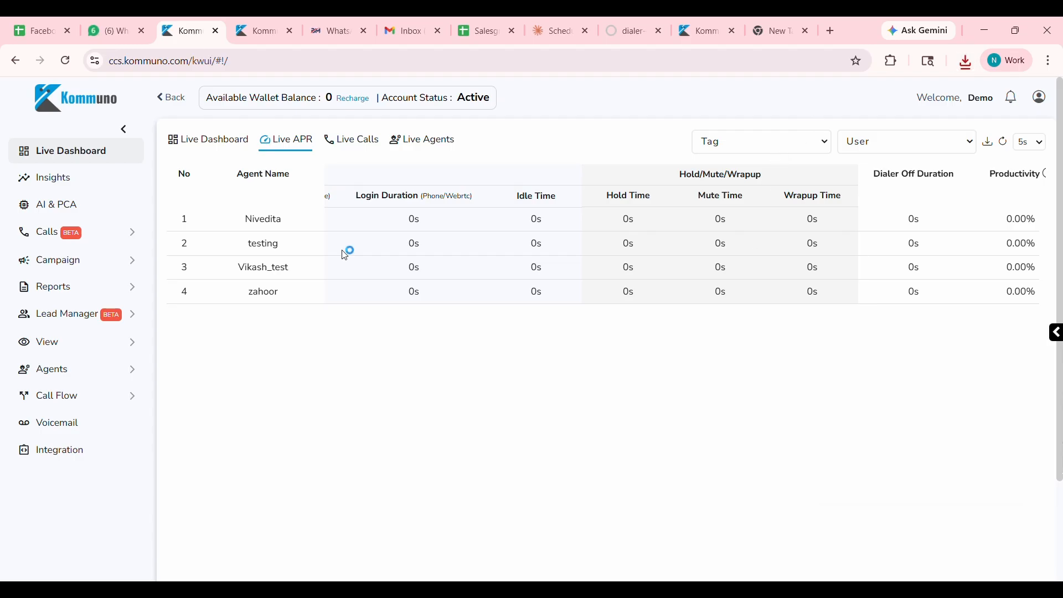
Check the live calls view and the live status of the agents.
left_click(363, 145)
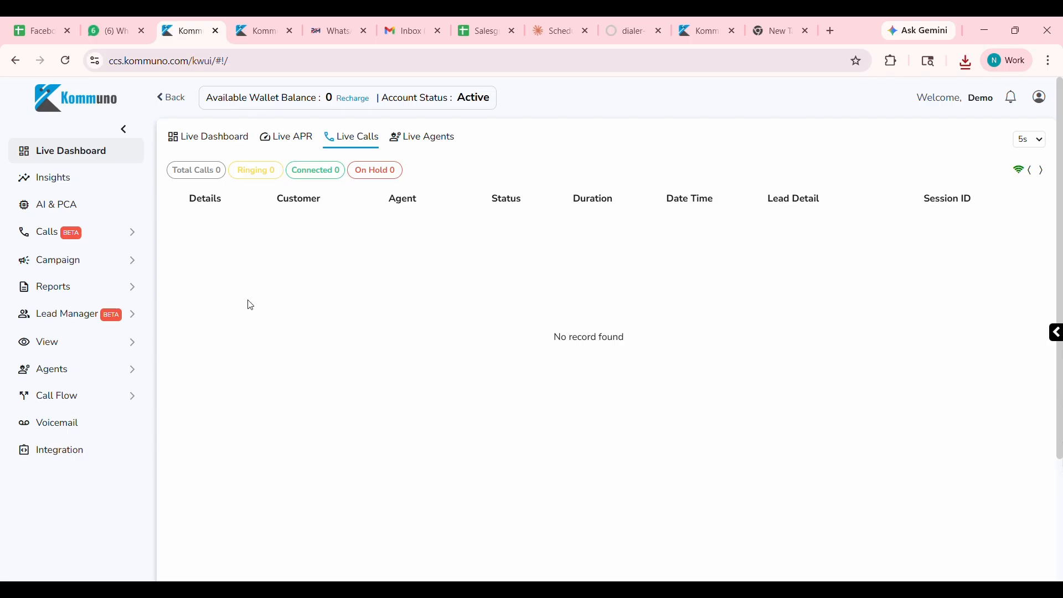
left_click(429, 145)
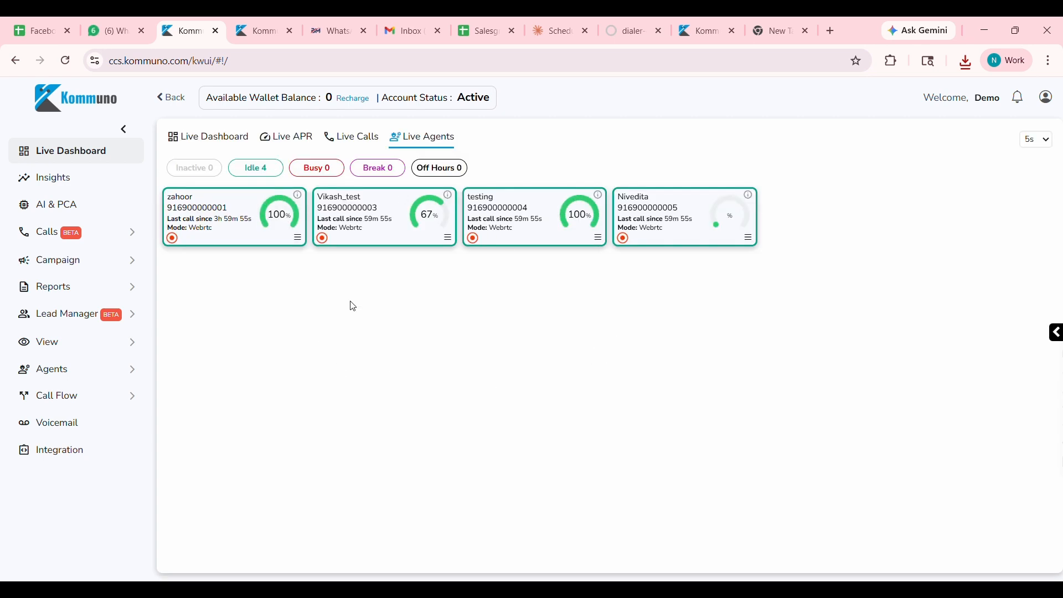
Open the list of agents and examine its columns.
left_click(100, 379)
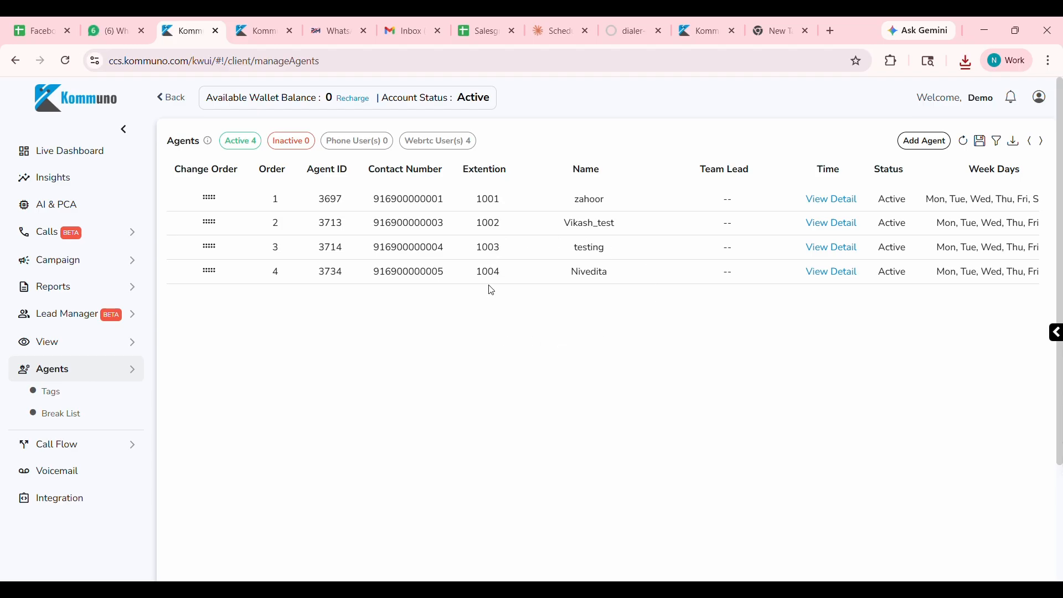
scroll(492, 290, "right", 6)
scroll(535, 284, "left", 4)
scroll(535, 283, "right", 8)
scroll(533, 282, "right", 6)
Start adding a new agent and fill in the agent's name and e-mail address.
left_click(925, 142)
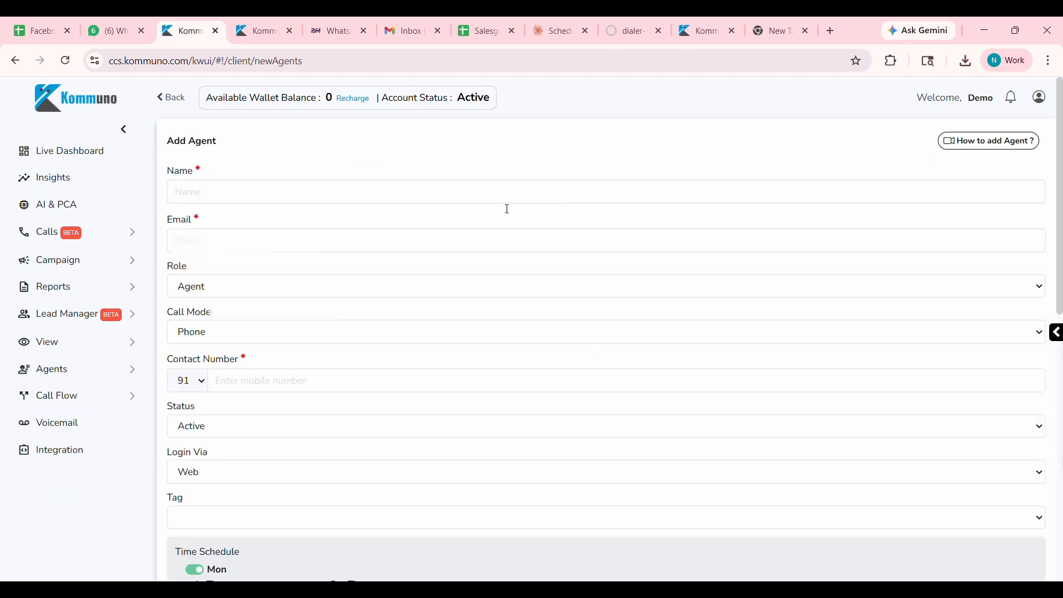
left_click(304, 189)
type("Nivedita")
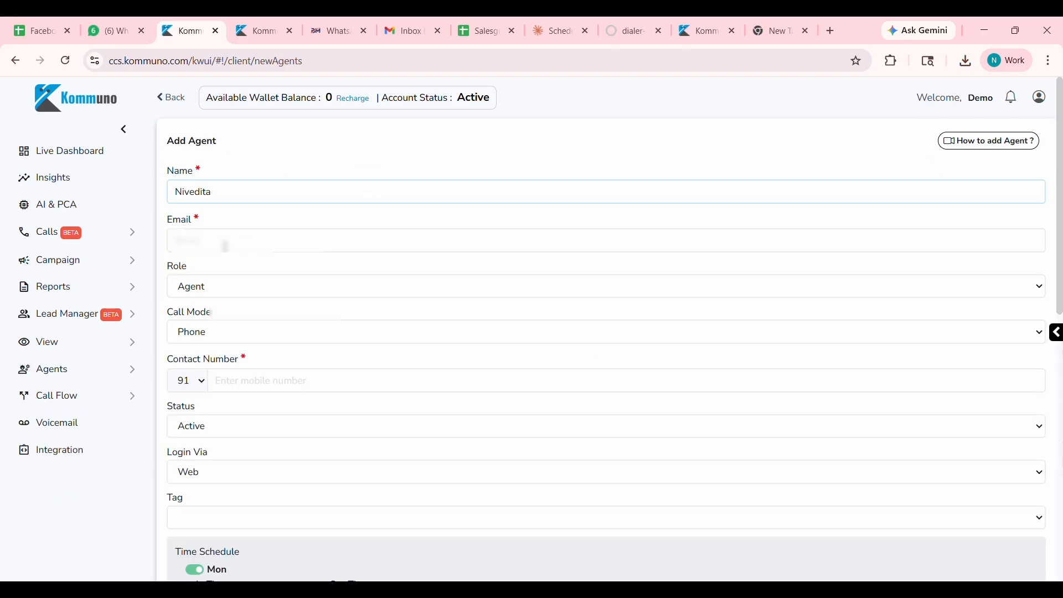
left_click(225, 247)
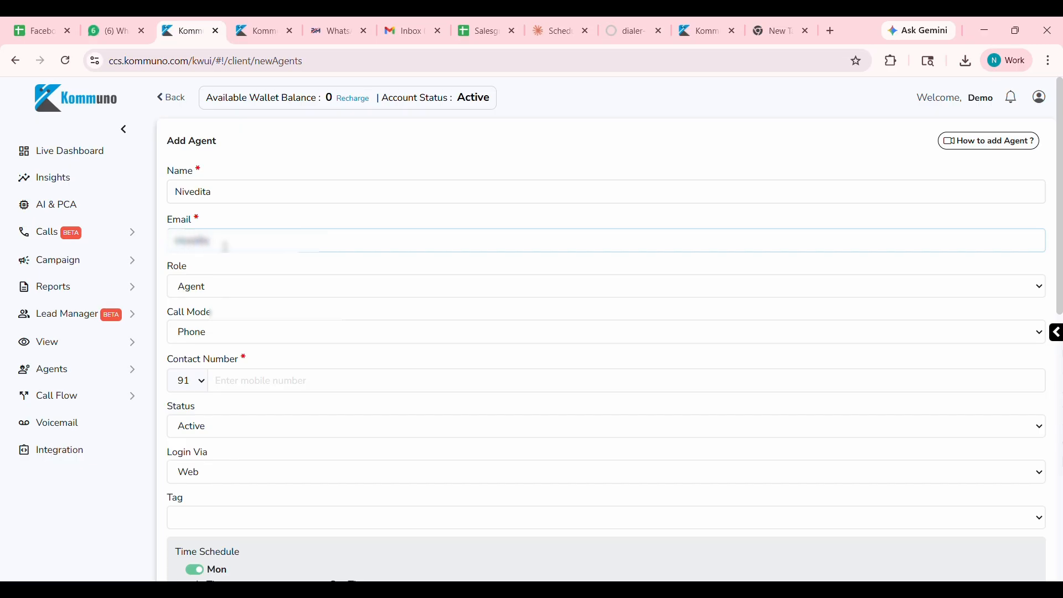
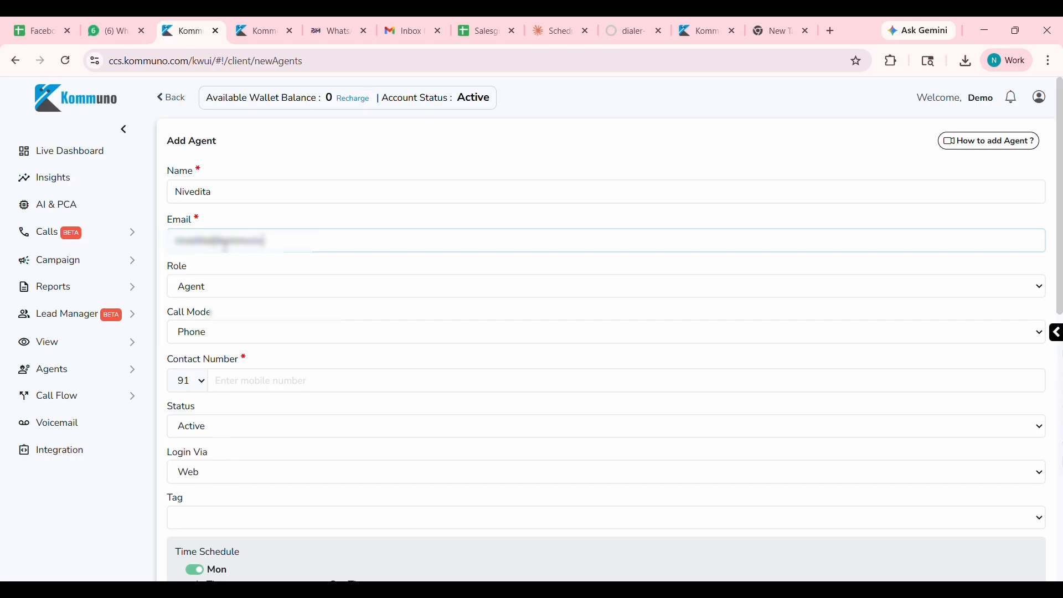
scroll(236, 302, "down", 1)
left_click(237, 269)
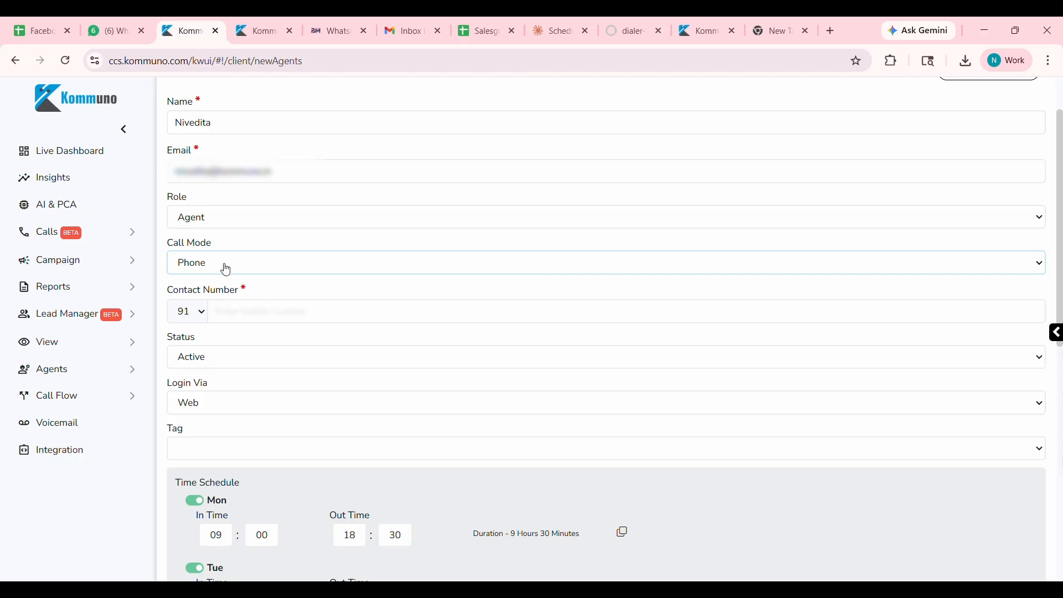
left_click(272, 313)
type("9999999999")
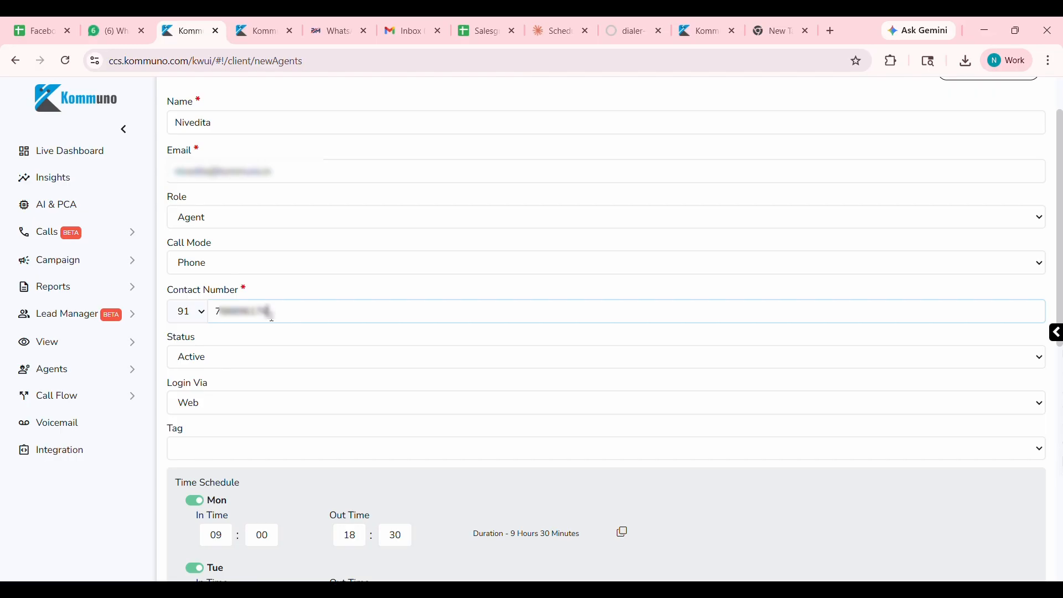
key("BackSpace")
key("BackSpace")
key("BackSpace")
key("BackSpace")
key("BackSpace")
key("BackSpace")
key("BackSpace")
key("BackSpace")
key("BackSpace")
key("BackSpace")
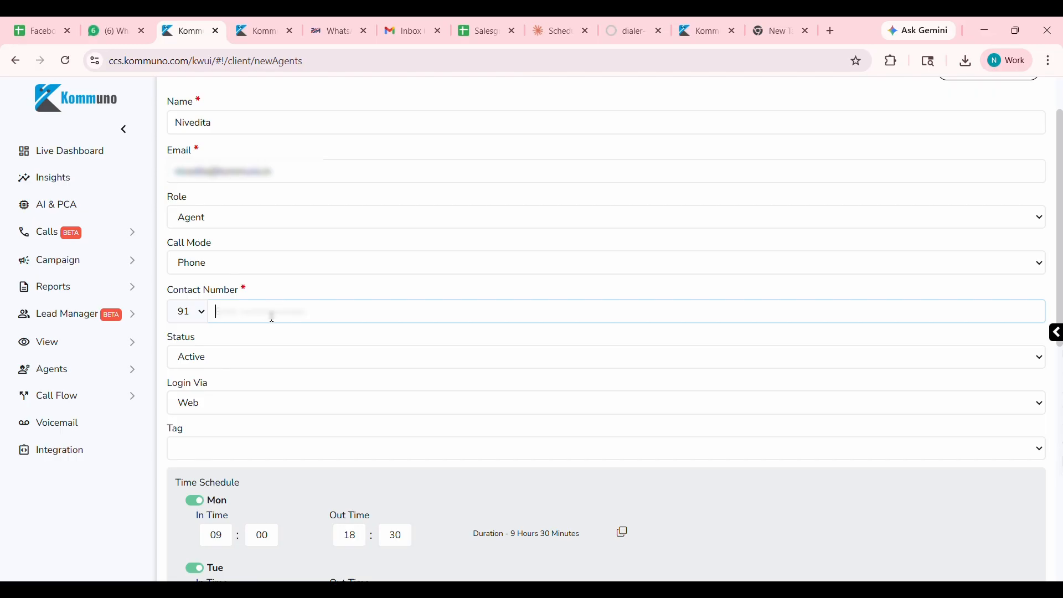
Set the new agent's call mode to Webrtc and enable Saturday in the time schedule.
left_click(234, 262)
left_click(221, 305)
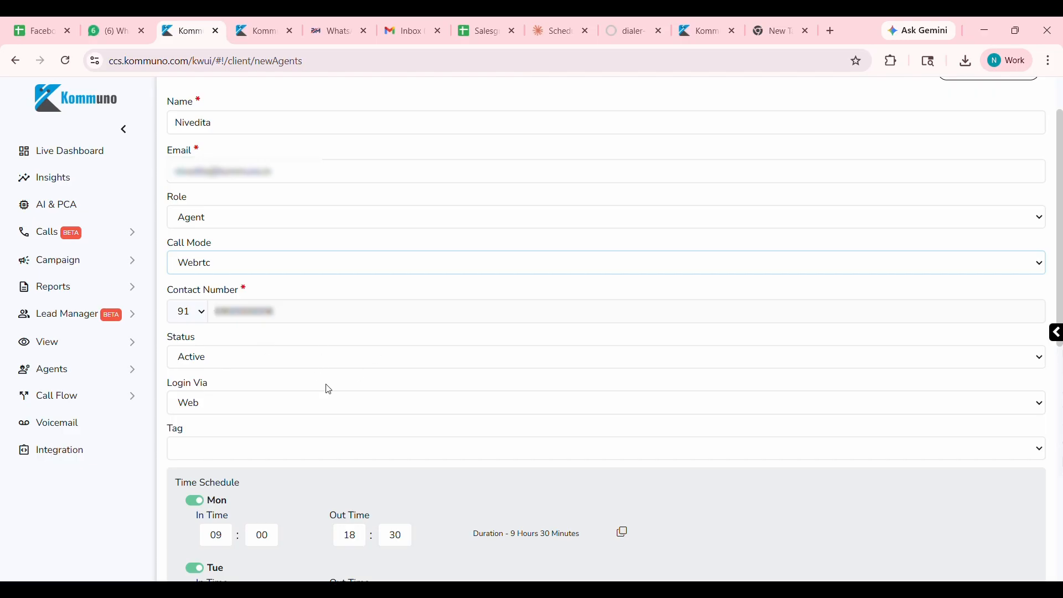
scroll(268, 365, "down", 3)
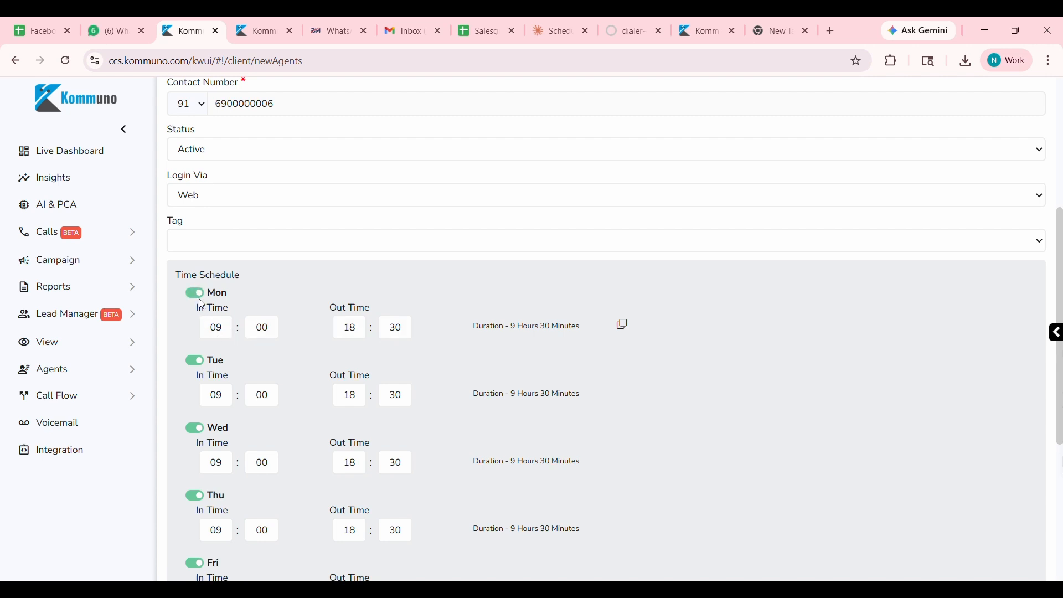
scroll(202, 304, "down", 3)
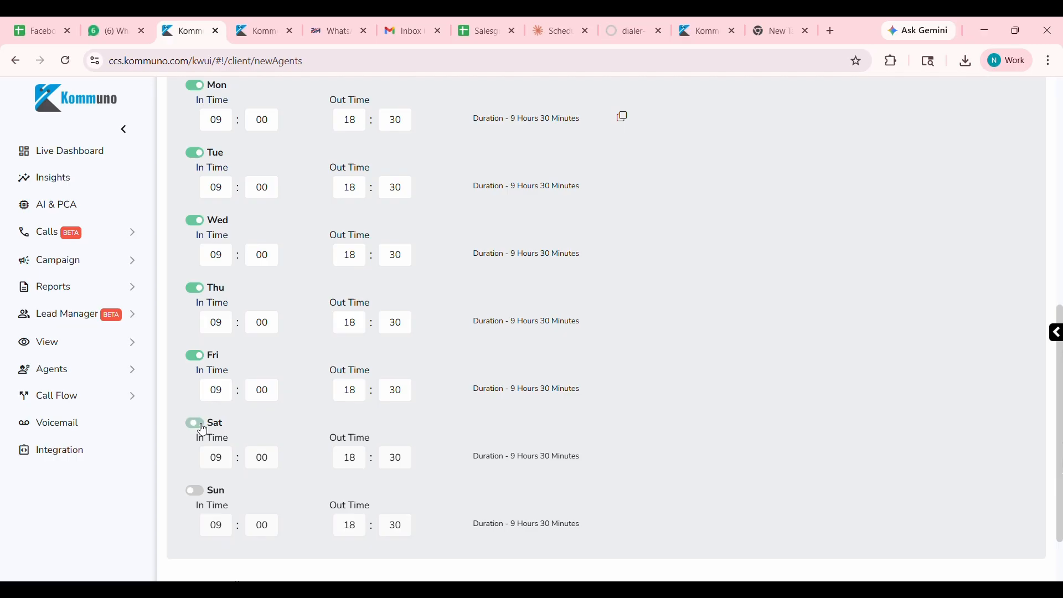
scroll(225, 427, "up", 4)
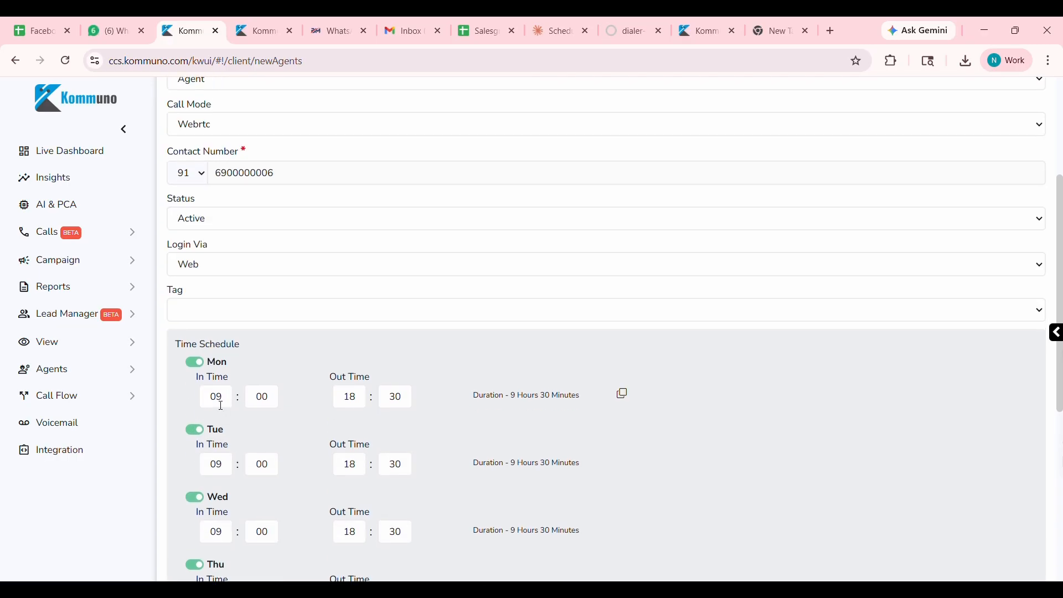
scroll(489, 399, "down", 5)
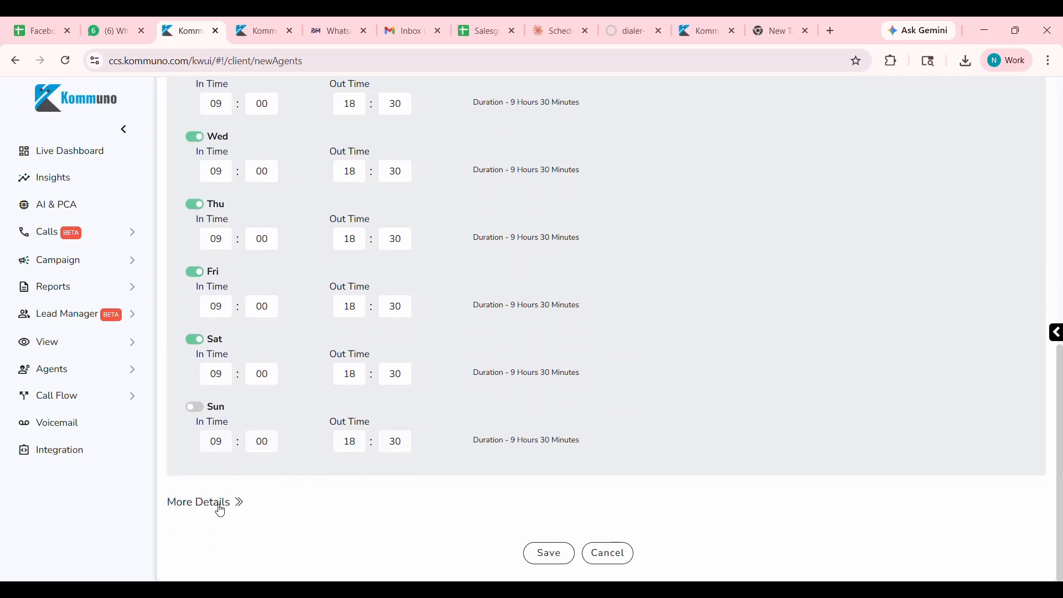
In the additional details, set the Sticky Agent binding to Strictly Bind with 90 sticky days, and switch Sticky Agent back off.
left_click(225, 504)
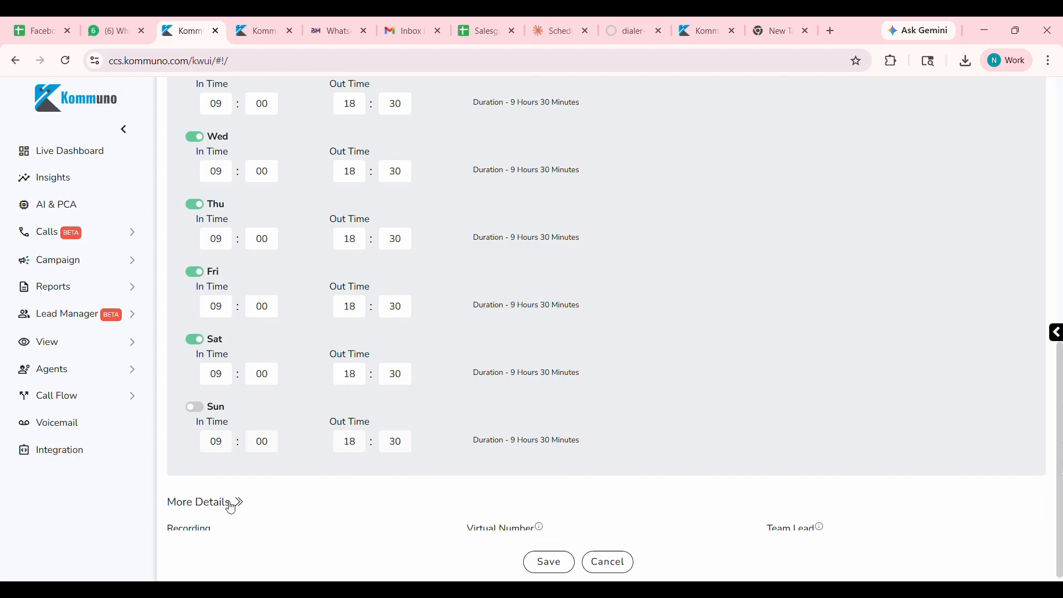
scroll(309, 486, "down", 4)
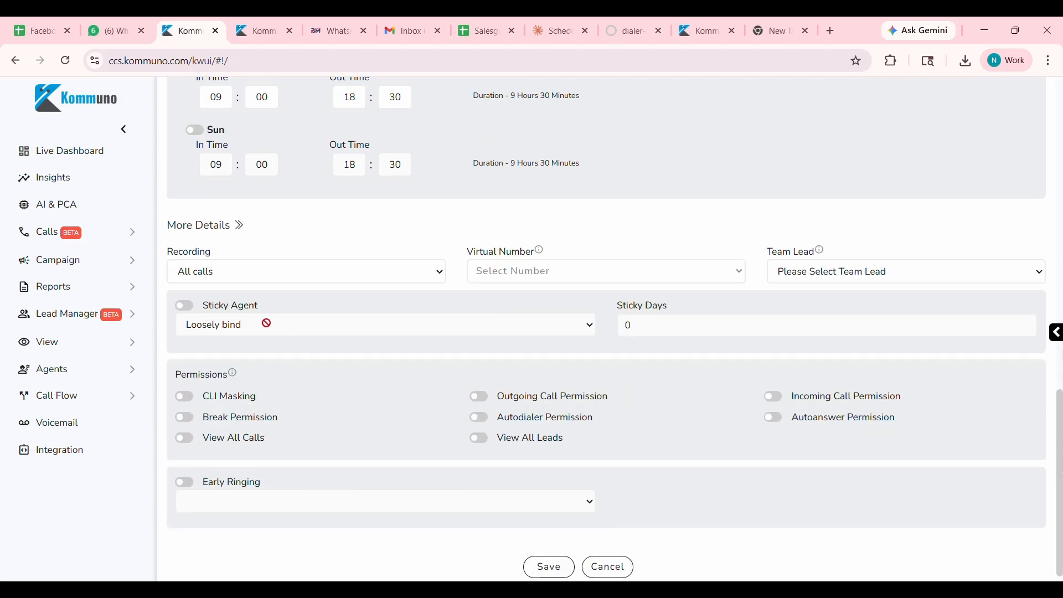
left_click(185, 307)
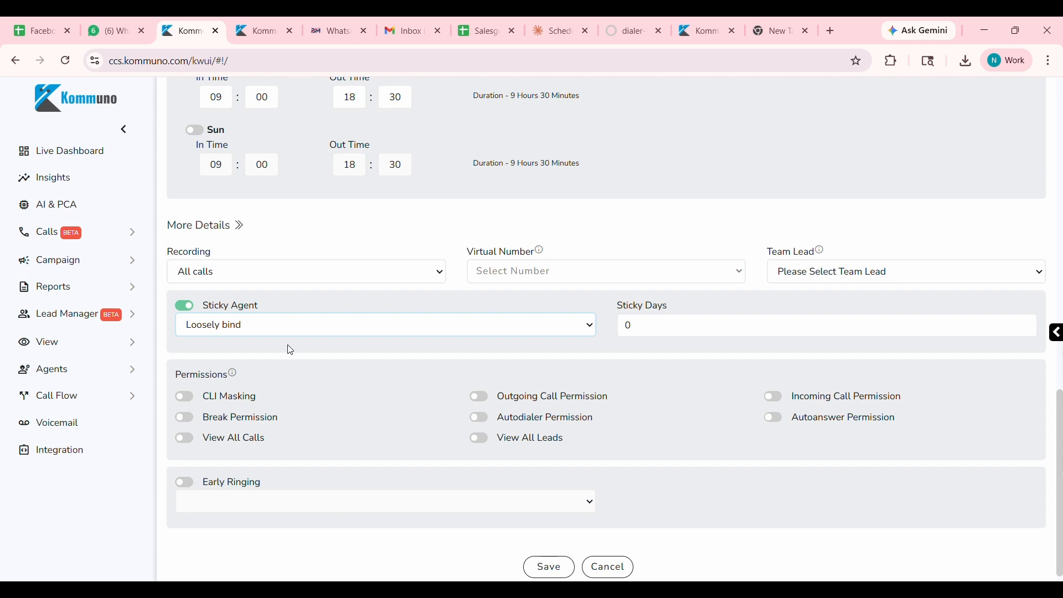
left_click(236, 363)
key("BackSpace")
type("90")
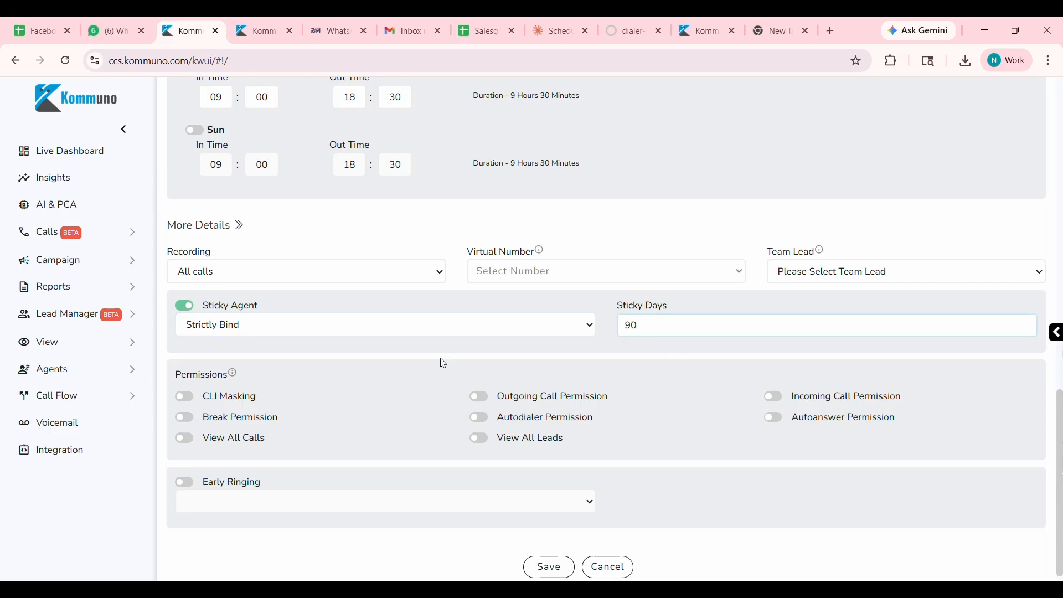
left_click(185, 306)
scroll(257, 383, "down", 1)
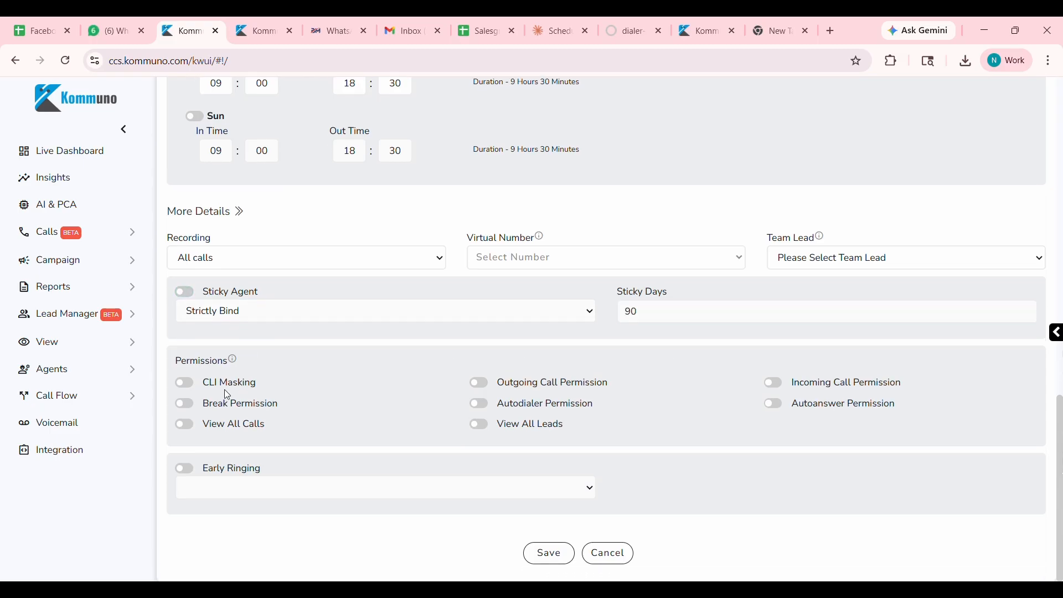
Try enabling CLI Masking, enable the break, outgoing call and incoming call permissions, and save the new agent.
left_click(191, 393)
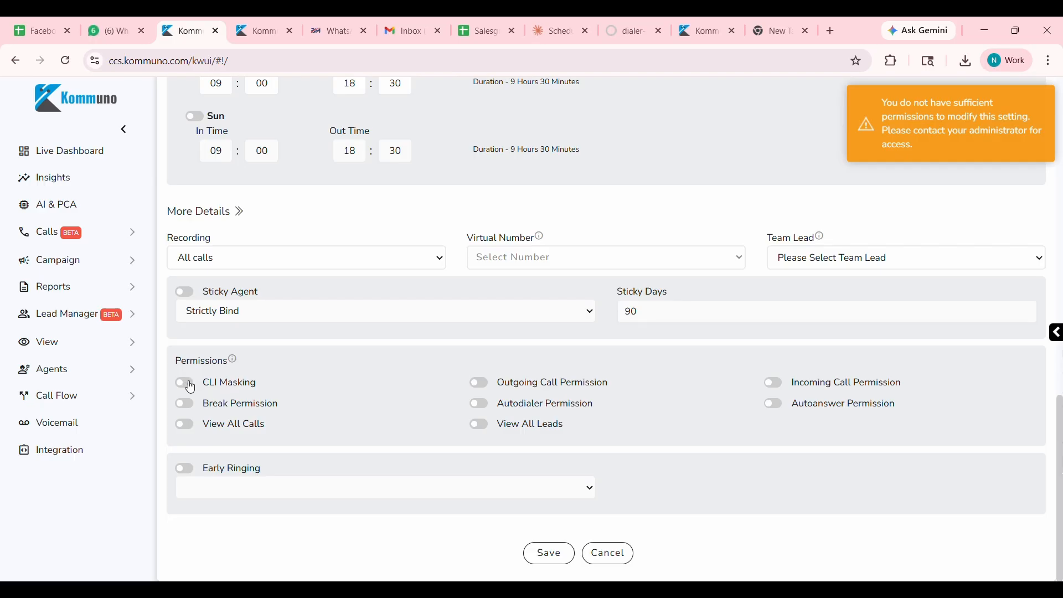
left_click(187, 406)
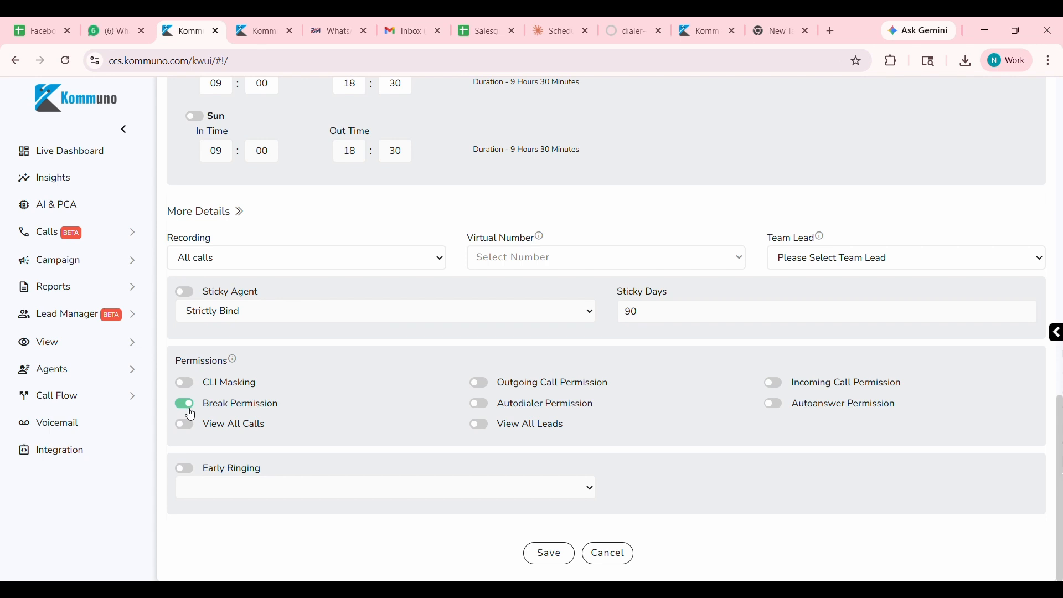
left_click(479, 383)
left_click(776, 388)
left_click(552, 563)
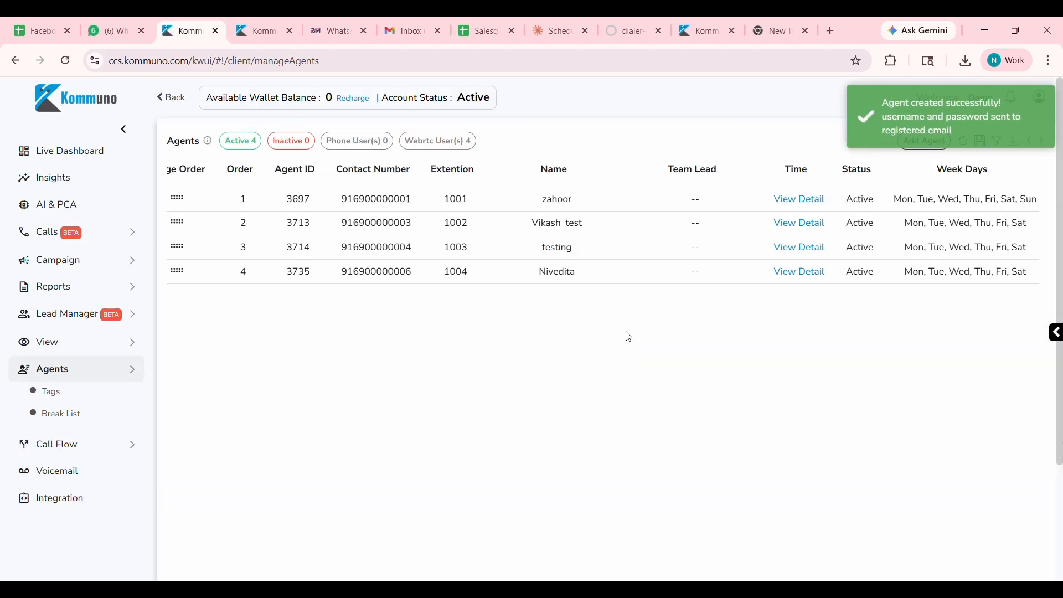
Examine the new agent's week days, time details and agent type in the agents list.
triple_click(699, 283)
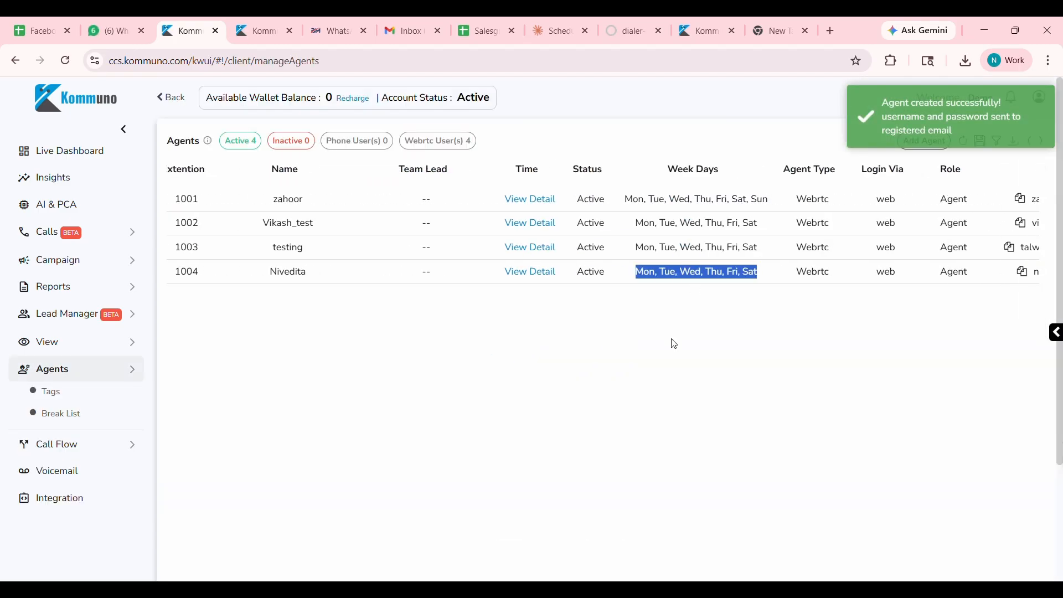
left_click(538, 275)
left_click(533, 444)
scroll(707, 321, "right", 5)
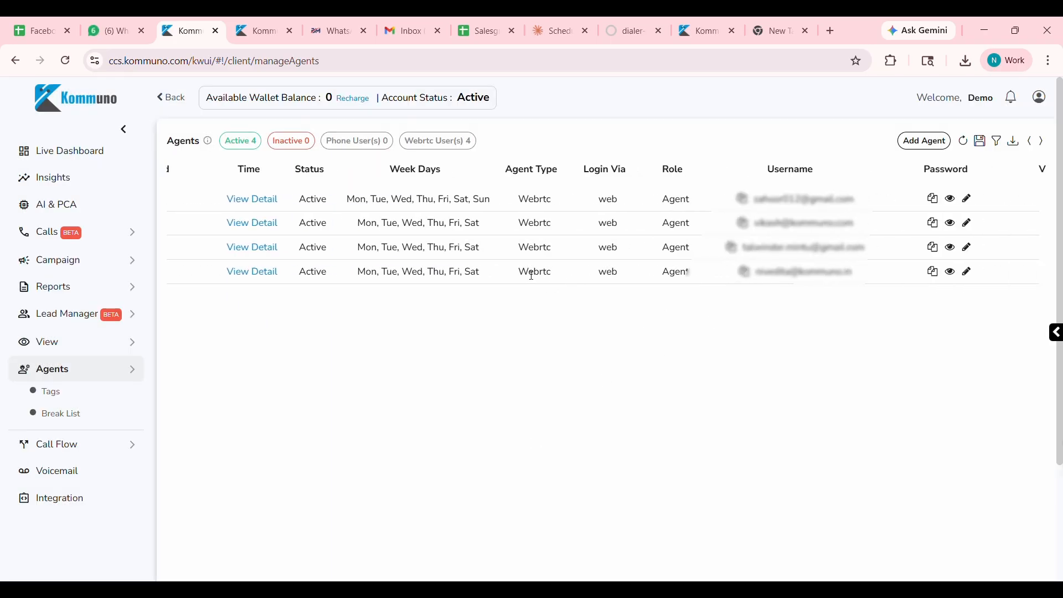
double_click(532, 275)
left_click(605, 321)
scroll(690, 271, "right", 5)
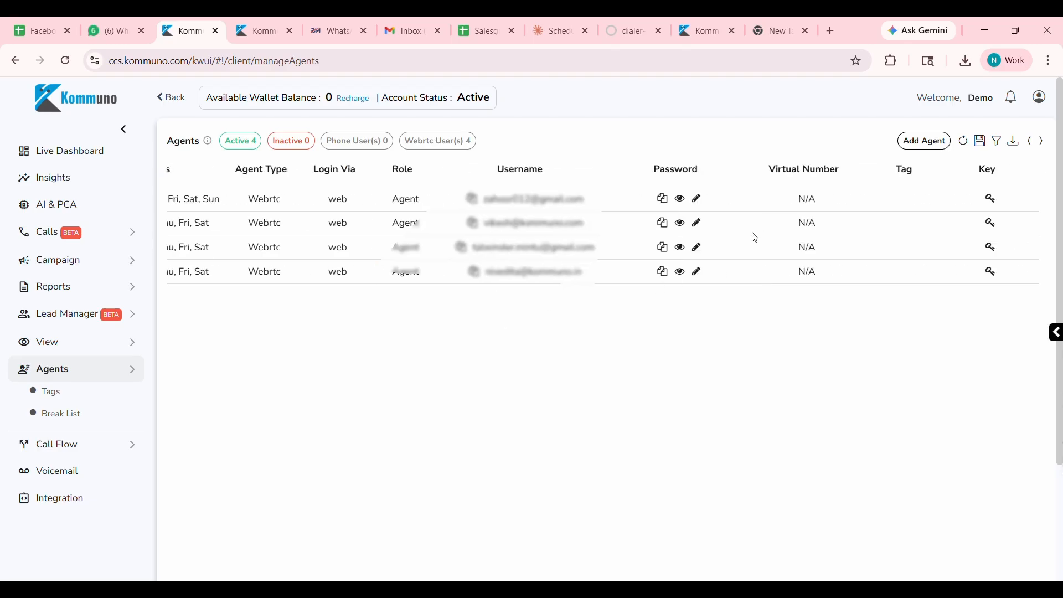
Copy the new agent's username and password, and show the actions available for that agent.
left_click(475, 274)
left_click(663, 273)
scroll(979, 288, "right", 3)
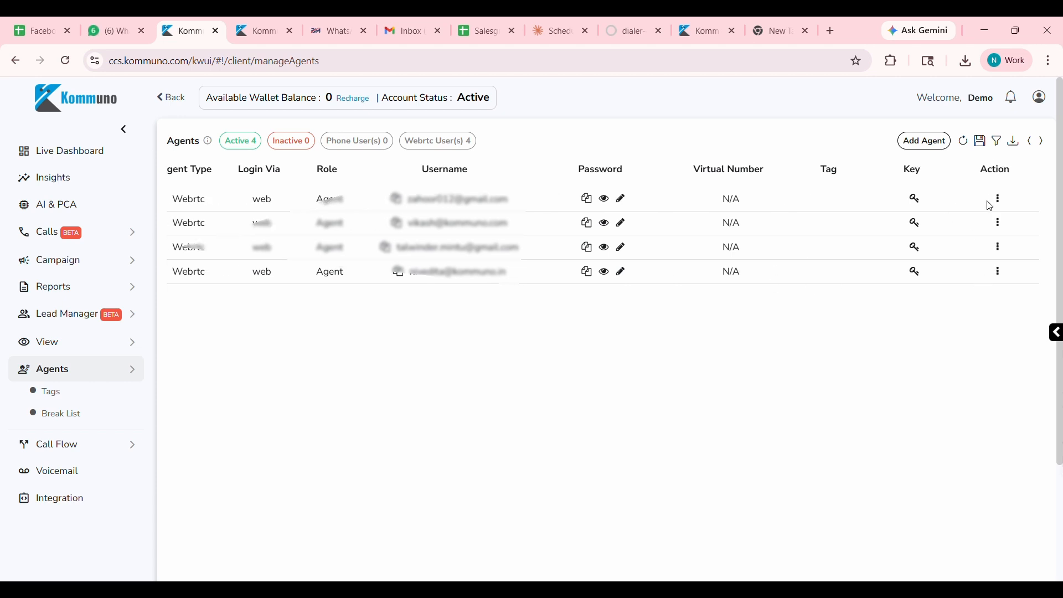
left_click(1000, 275)
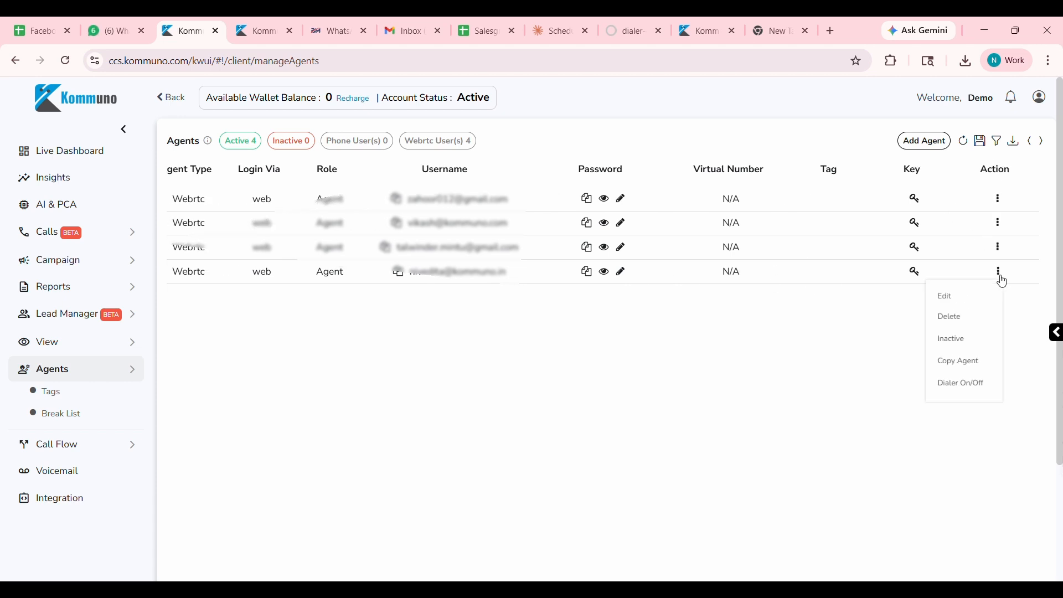
Open the new agent for editing, review its time schedule and additional details including permissions, and save the agent with Update.
left_click(960, 303)
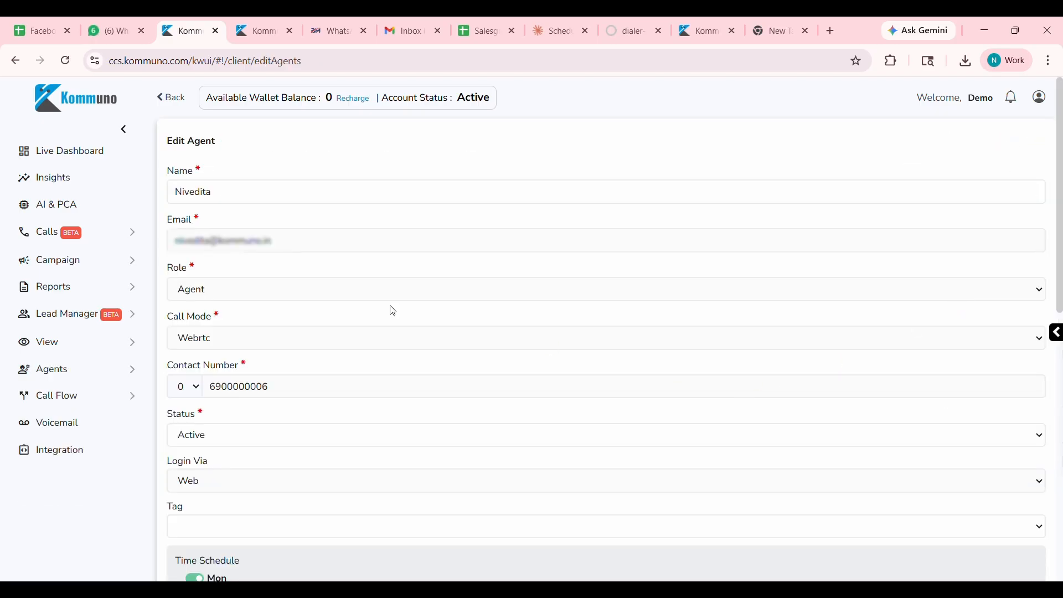
scroll(308, 244, "down", 8)
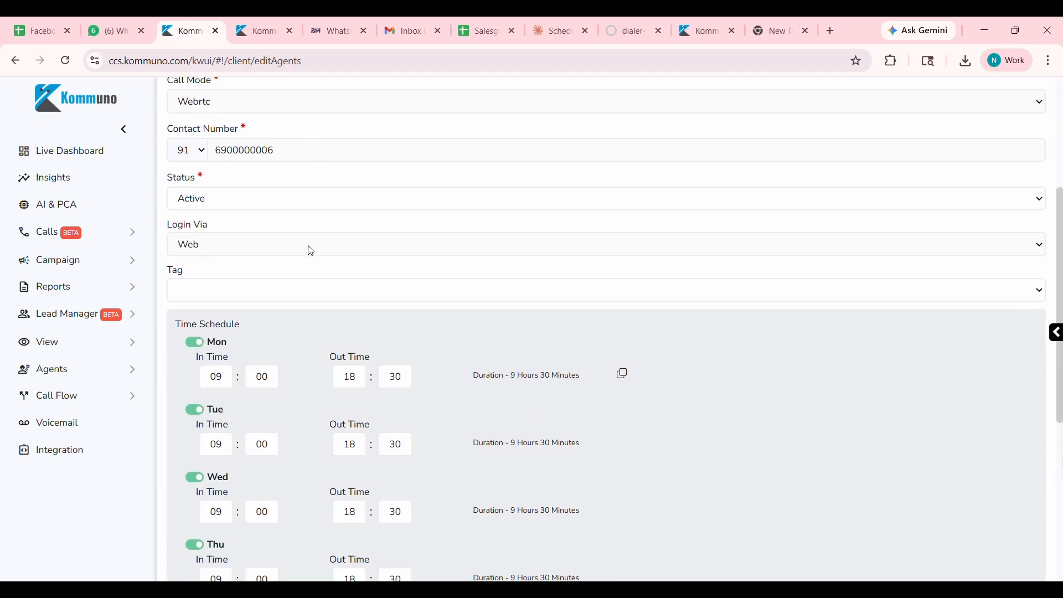
scroll(324, 274, "down", 3)
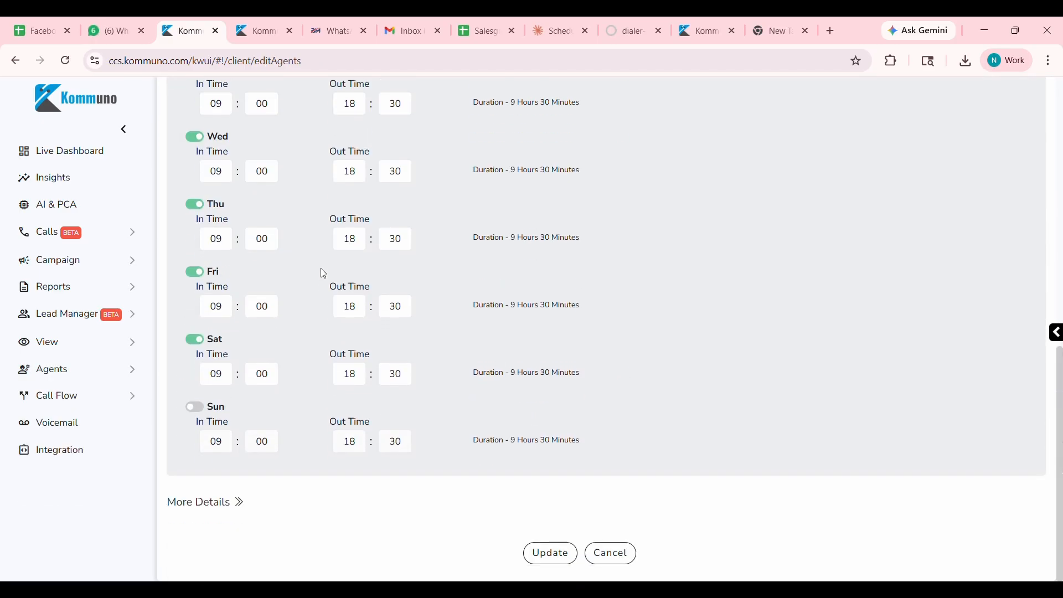
left_click(239, 502)
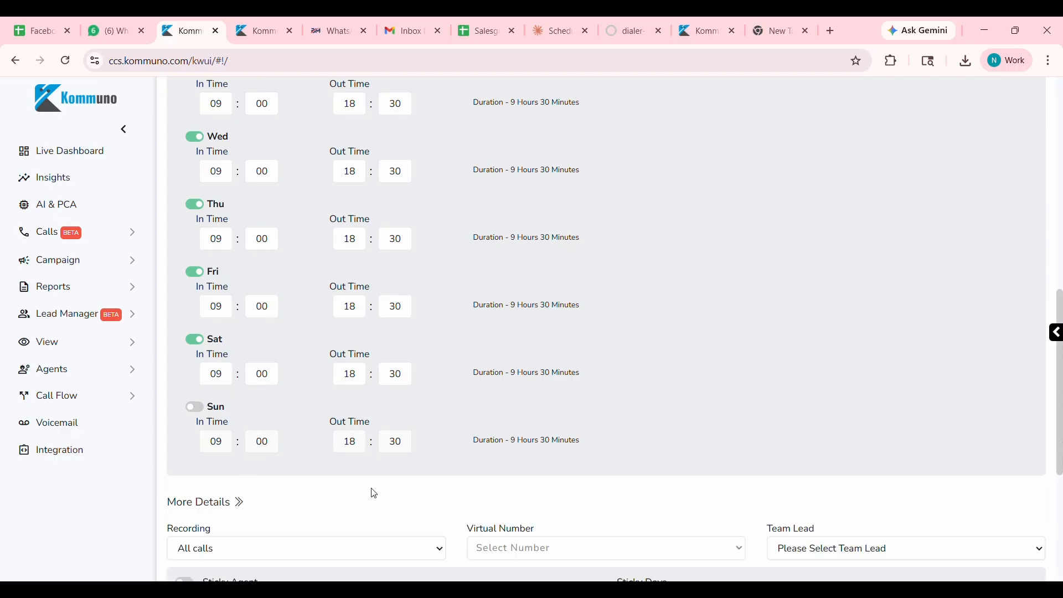
scroll(376, 493, "down", 5)
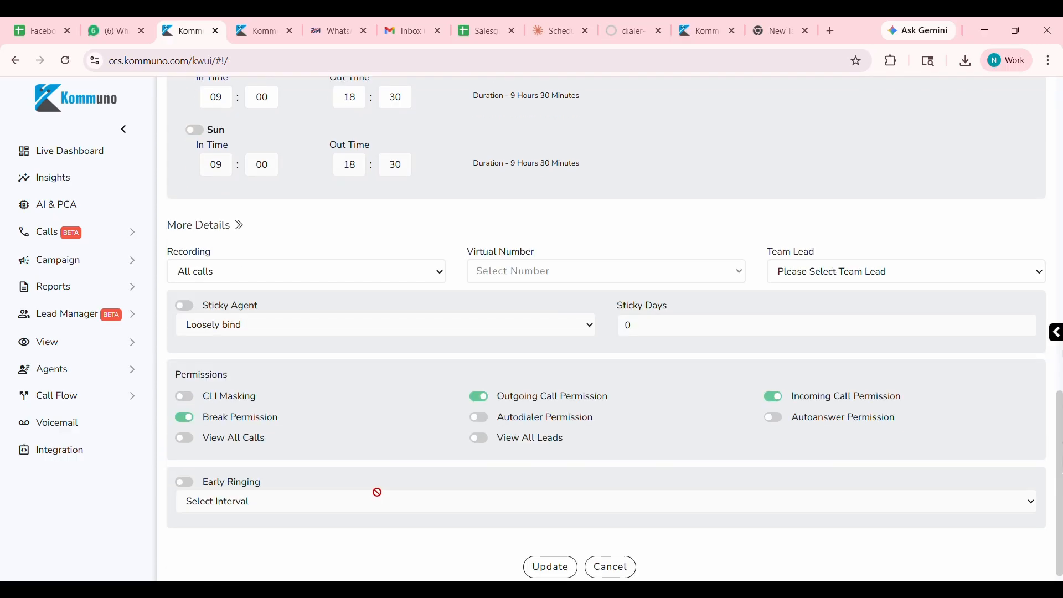
left_click(550, 567)
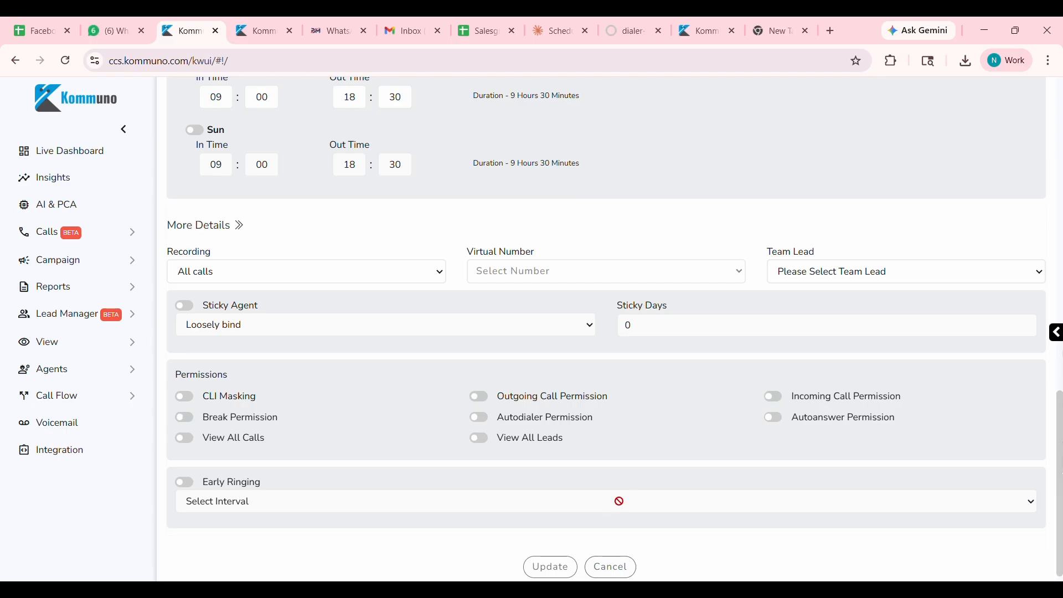
scroll(658, 449, "right", 10)
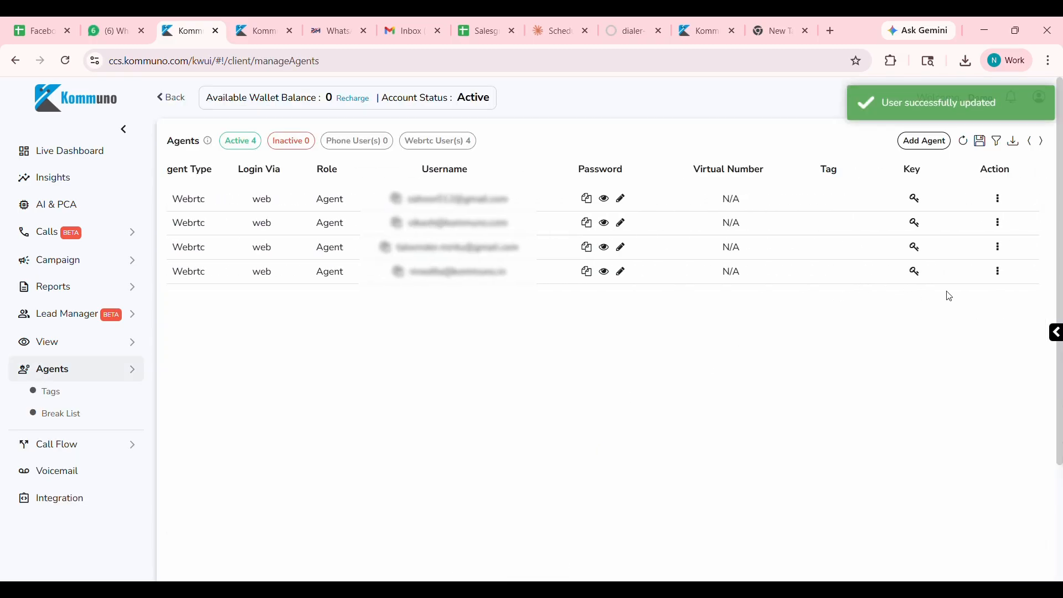
left_click(1002, 274)
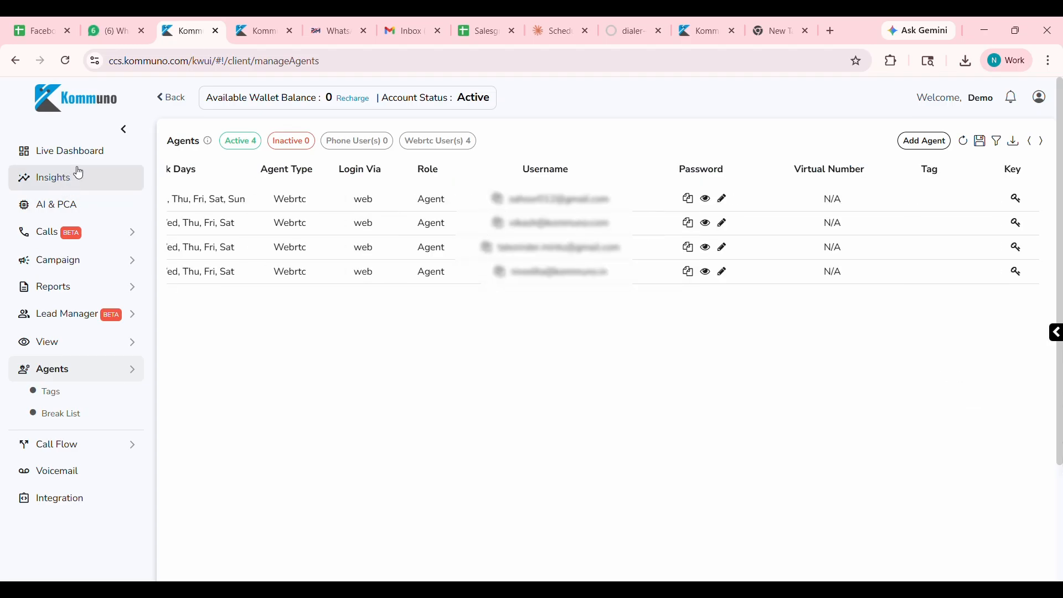
Show Overall Insights for the last 7 days and examine the call summaries, IVR and queue breakdowns, and Call Analysis chart.
left_click(79, 173)
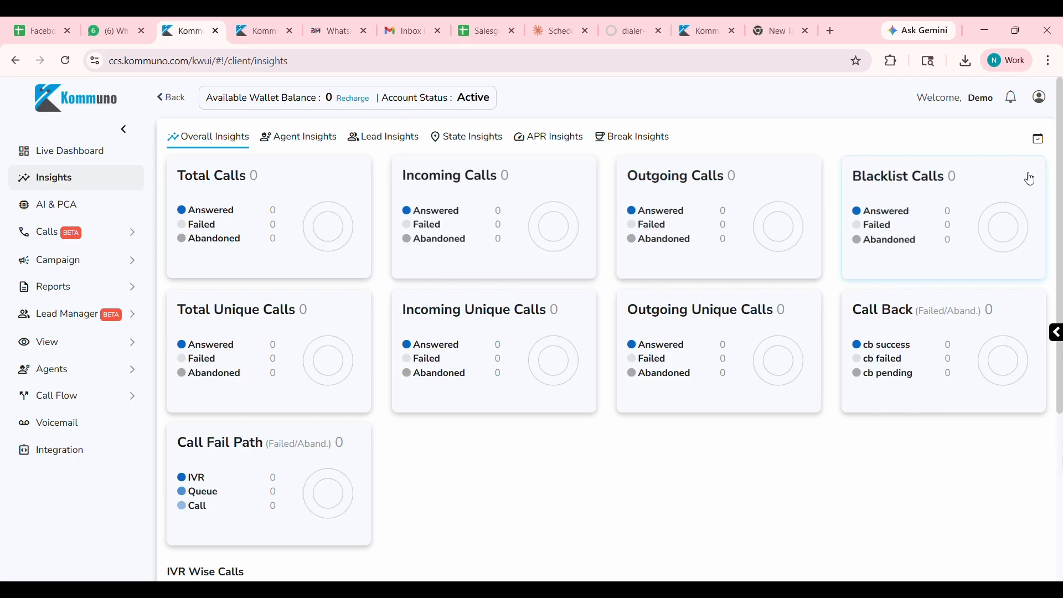
left_click(1038, 139)
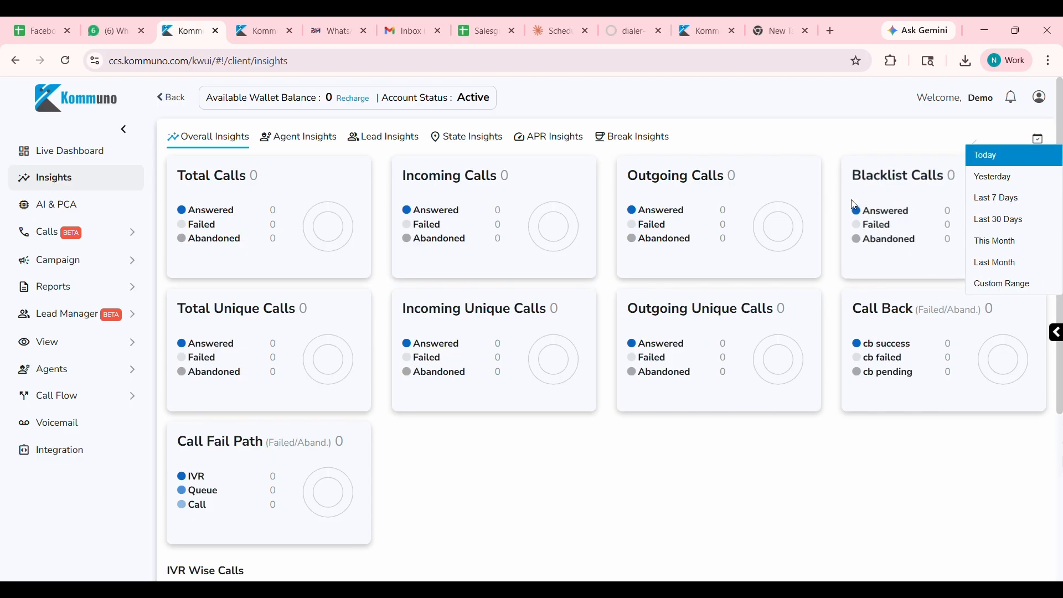
left_click(1011, 199)
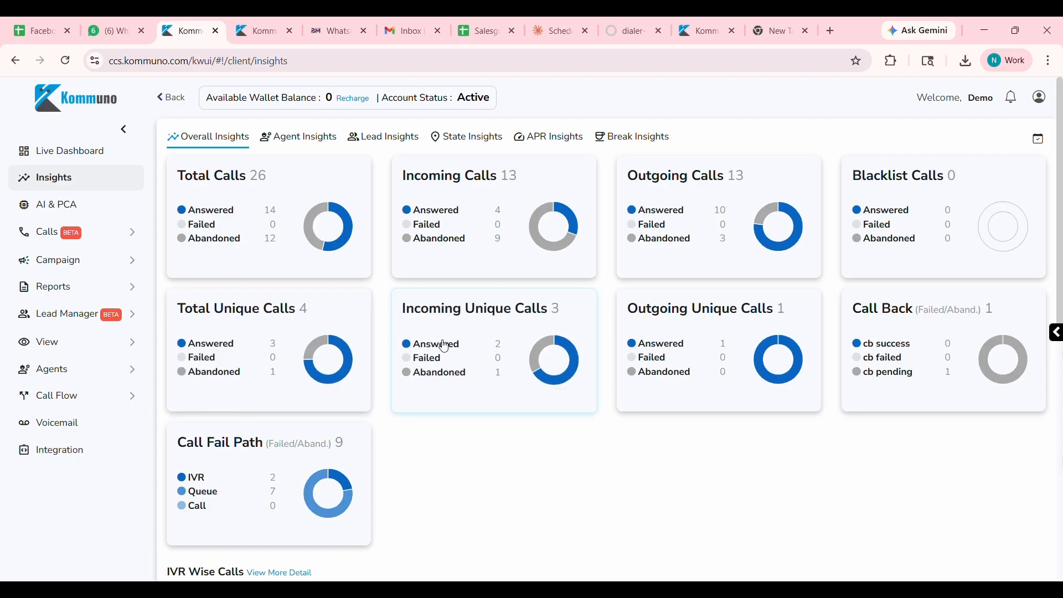
scroll(945, 349, "down", 1)
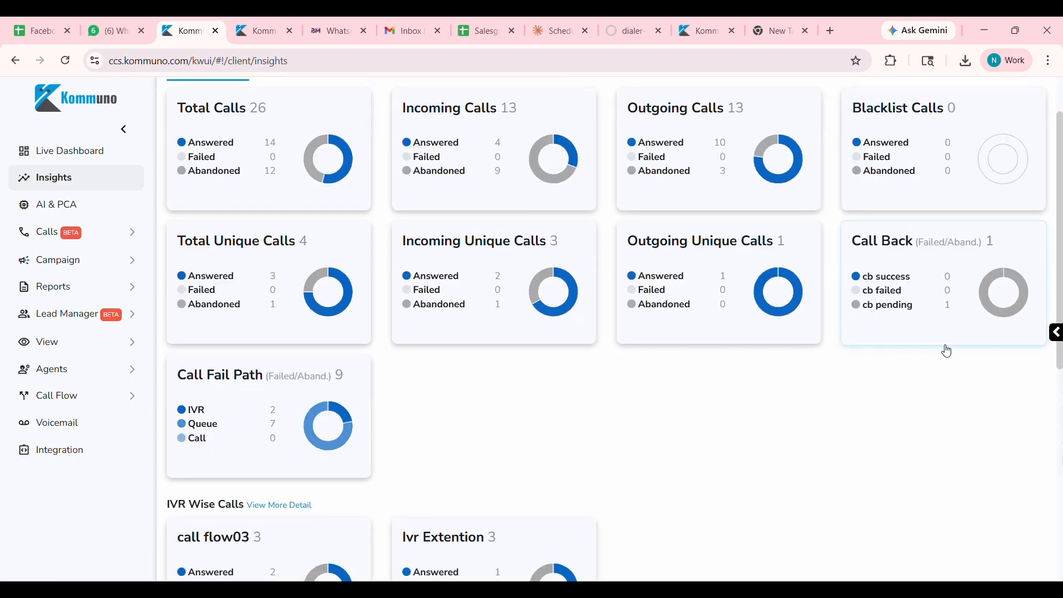
scroll(682, 366, "down", 3)
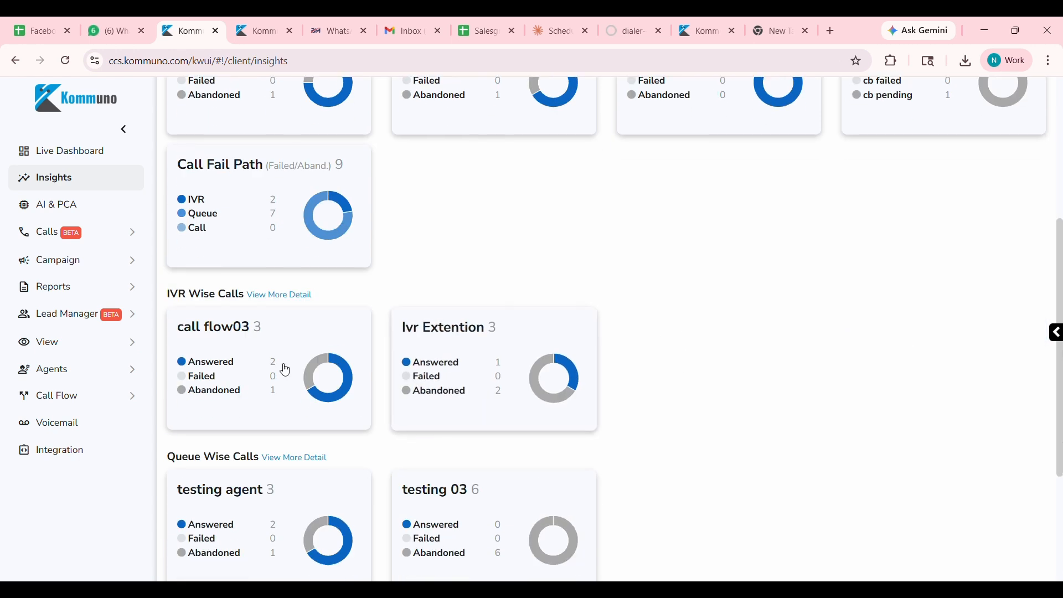
scroll(648, 377, "down", 3)
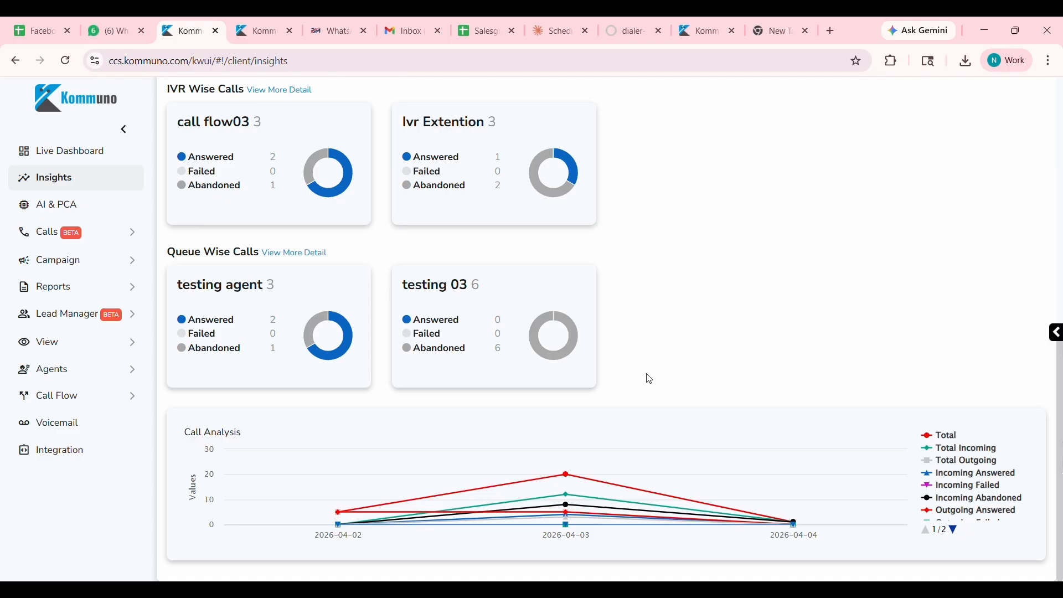
scroll(650, 379, "up", 5)
scroll(396, 308, "up", 2)
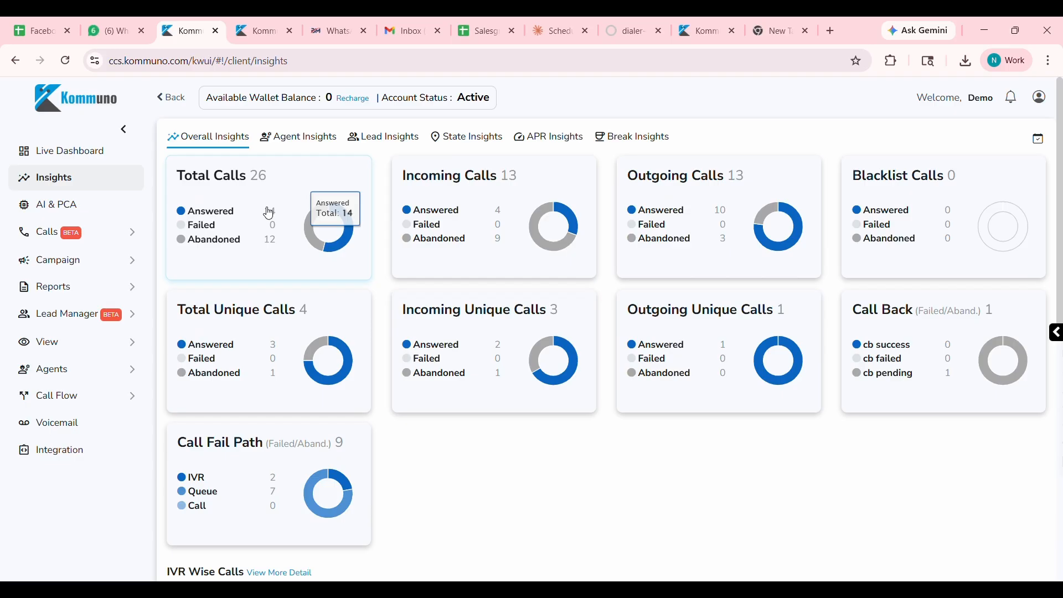
left_click(260, 177)
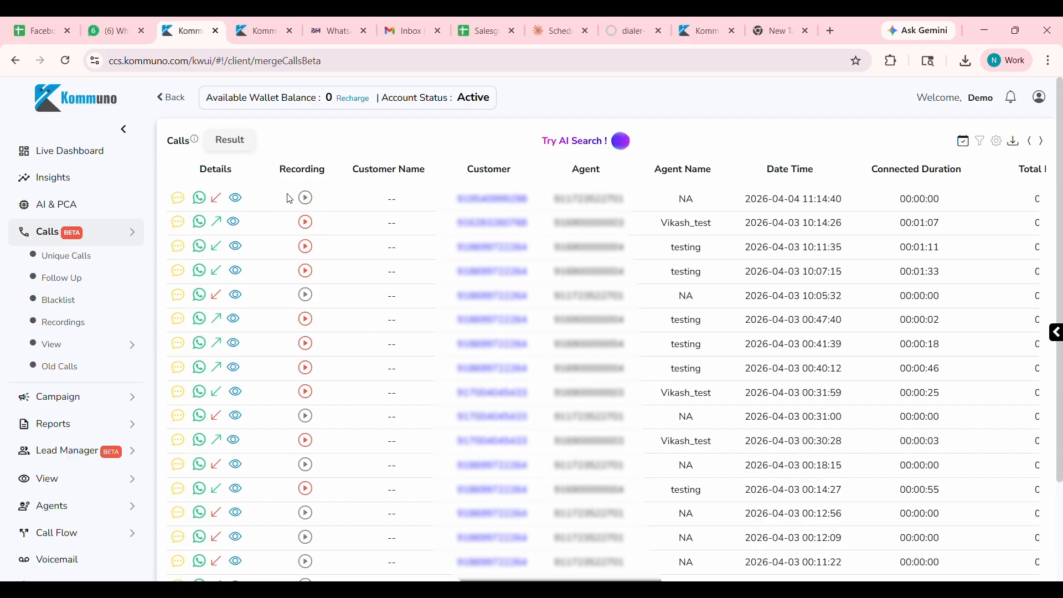
left_click(305, 224)
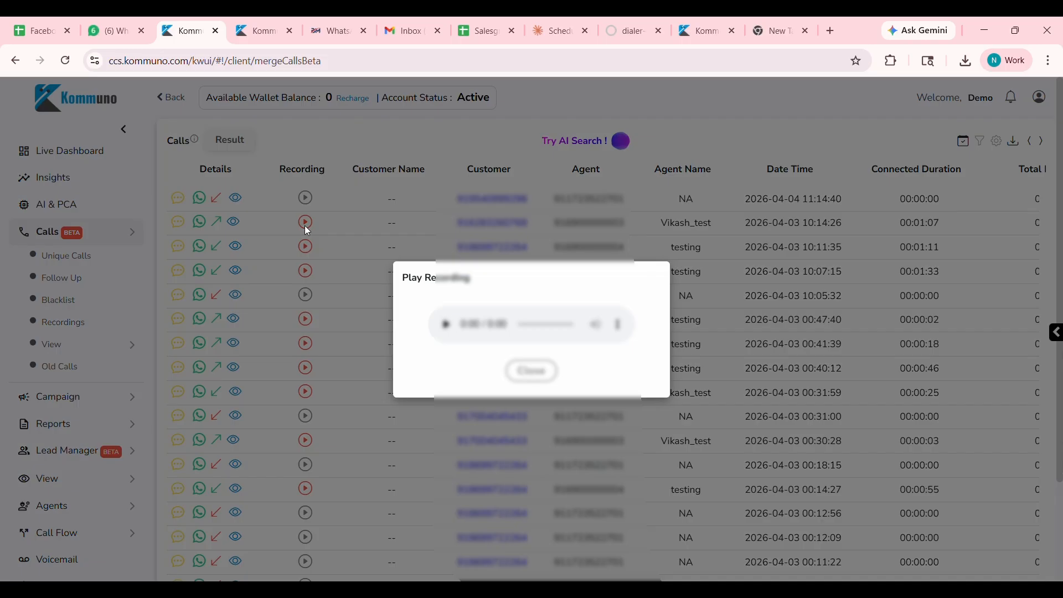
left_click(447, 328)
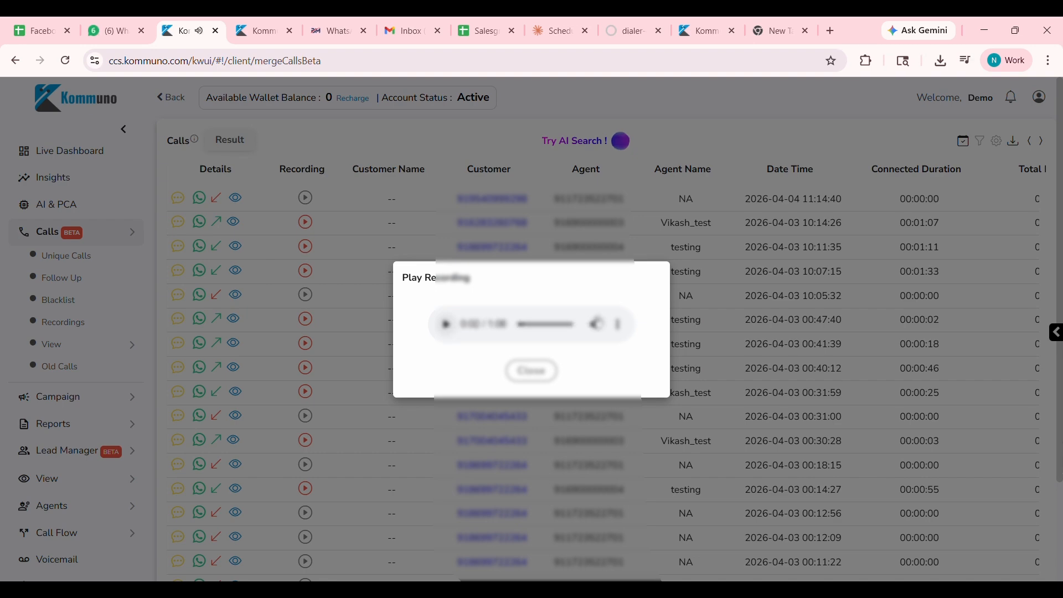
left_click(618, 324)
left_click(533, 293)
left_click(531, 371)
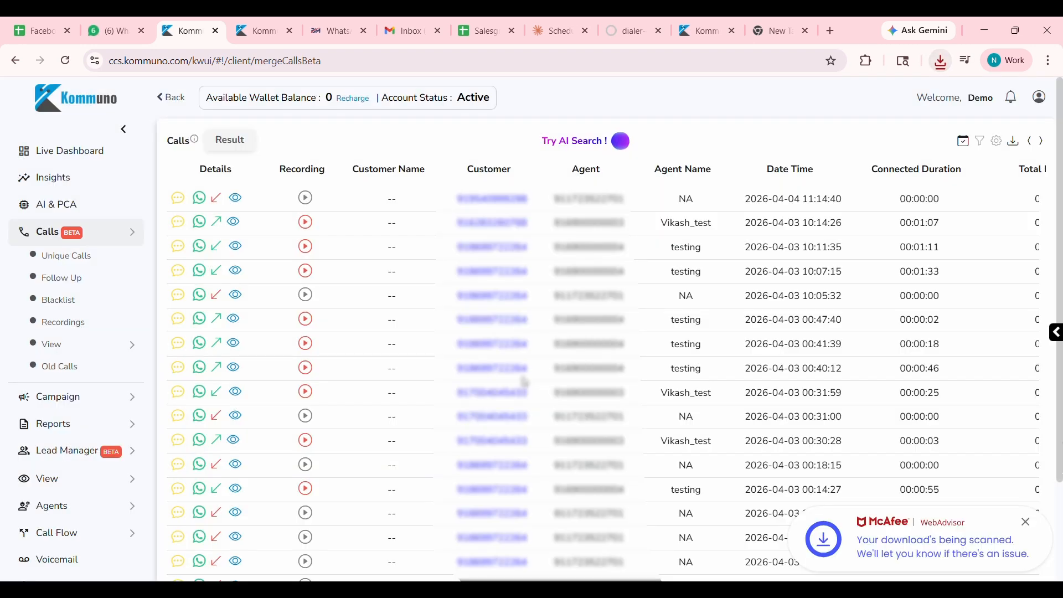
left_click_drag(529, 223, 476, 230)
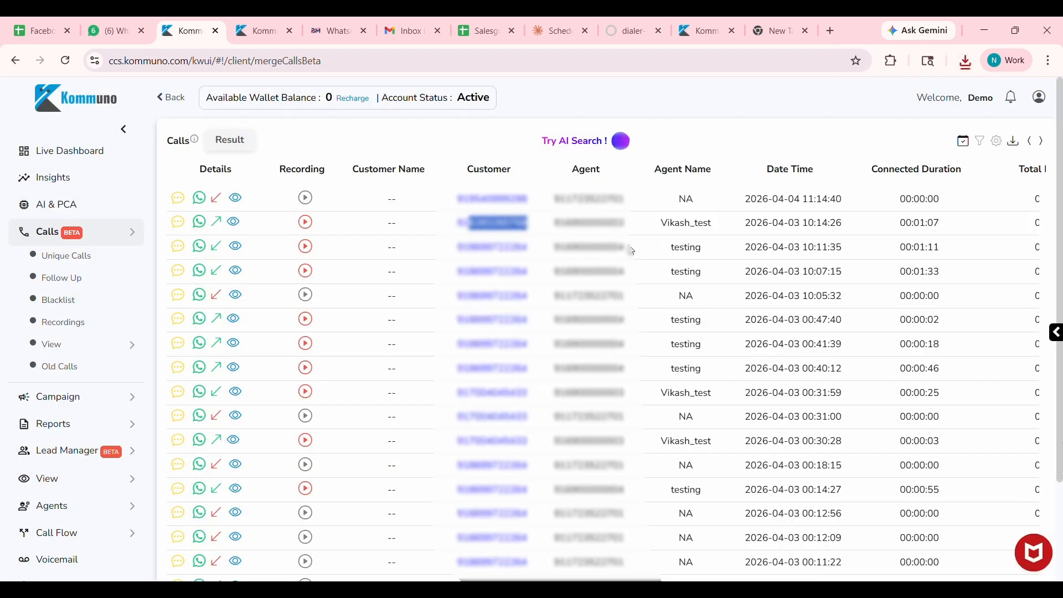
left_click_drag(631, 225, 565, 224)
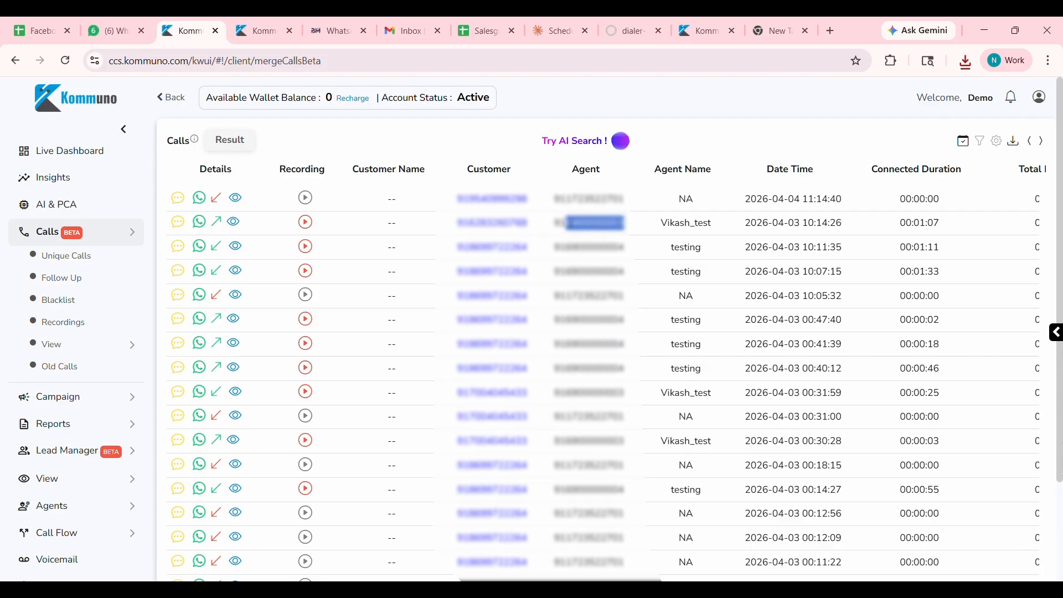
left_click(668, 233)
double_click(700, 227)
left_click(796, 244)
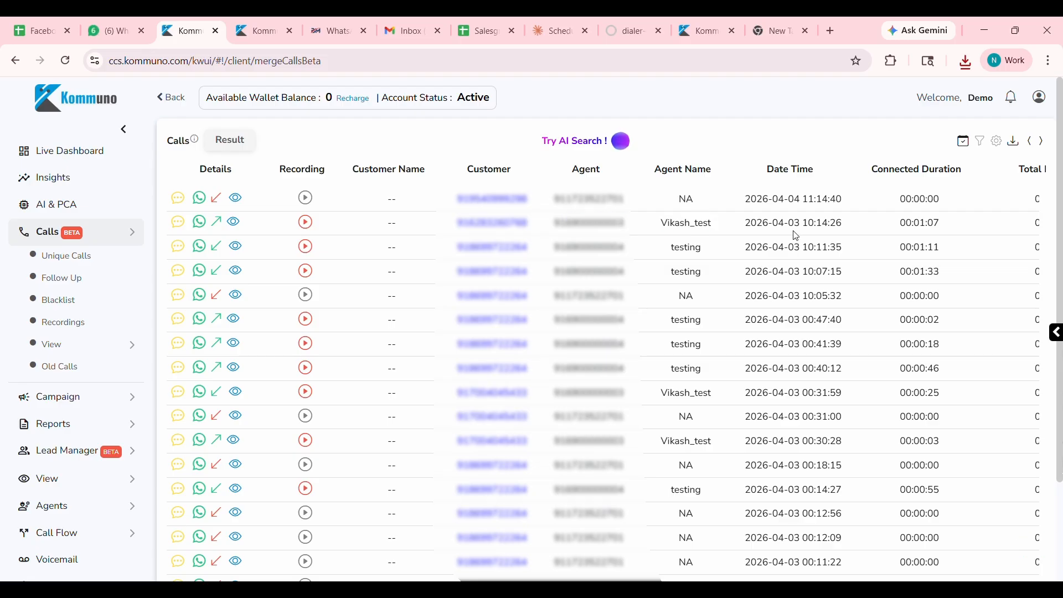
triple_click(798, 228)
double_click(920, 224)
triple_click(921, 224)
Examine the other call list columns, from total duration, call flow and login mode to queue and Disconnected By, plus the first call's agent name.
scroll(929, 232, "right", 10)
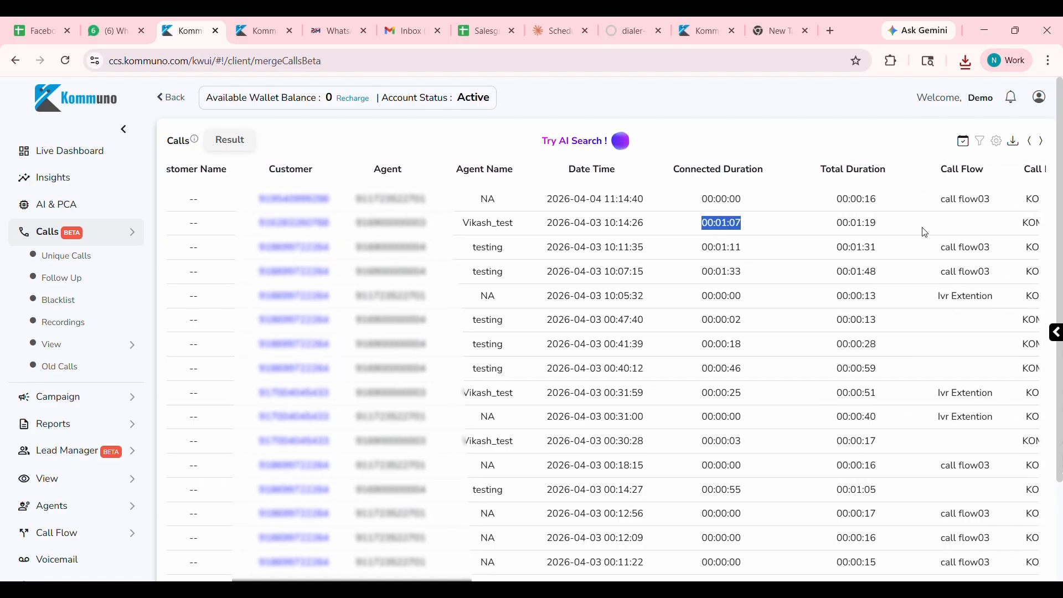
scroll(854, 257, "right", 2)
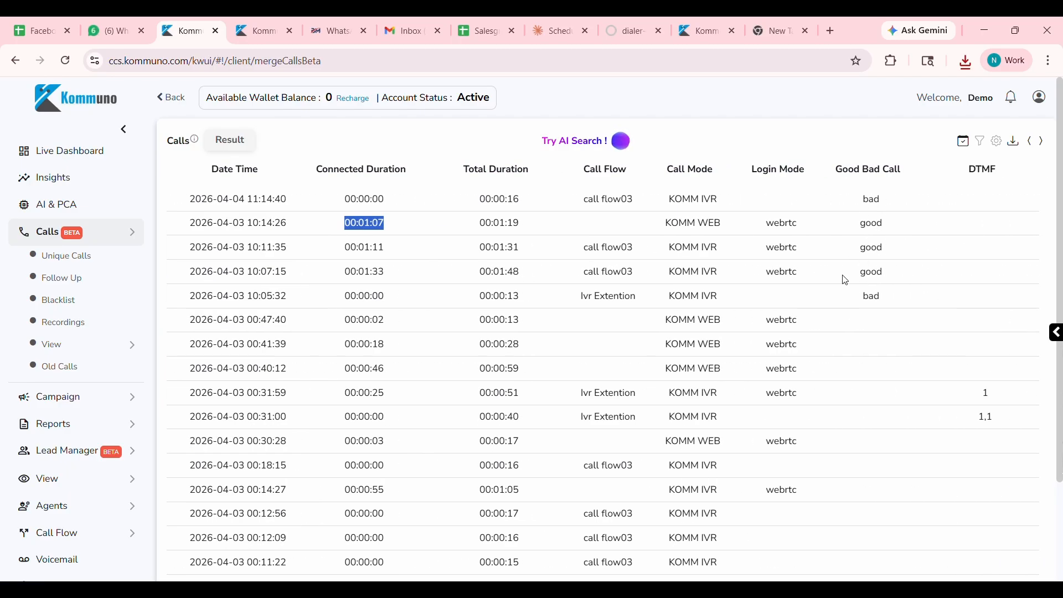
double_click(790, 252)
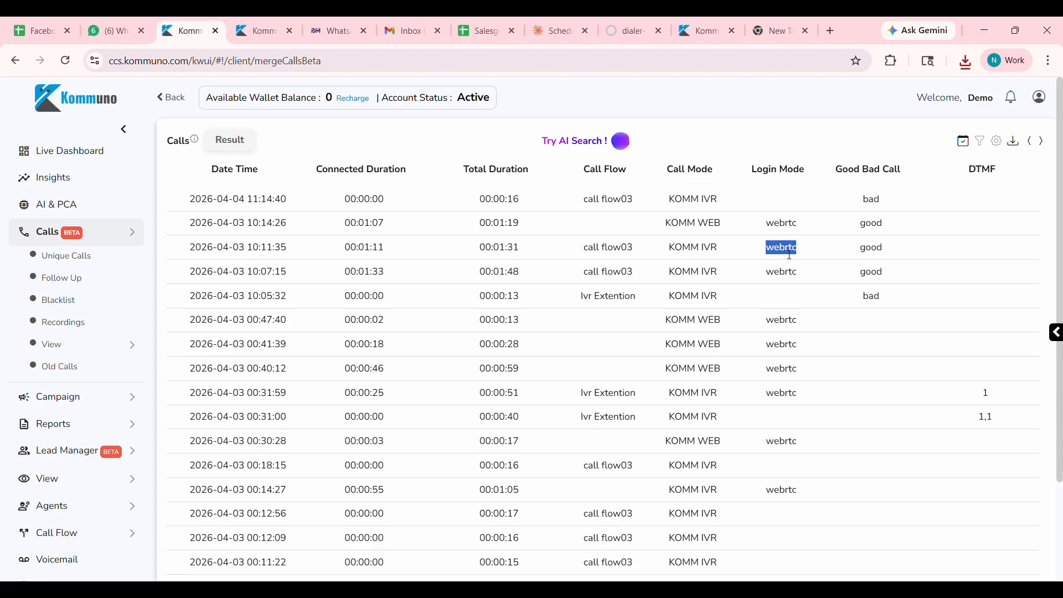
scroll(775, 266, "right", 6)
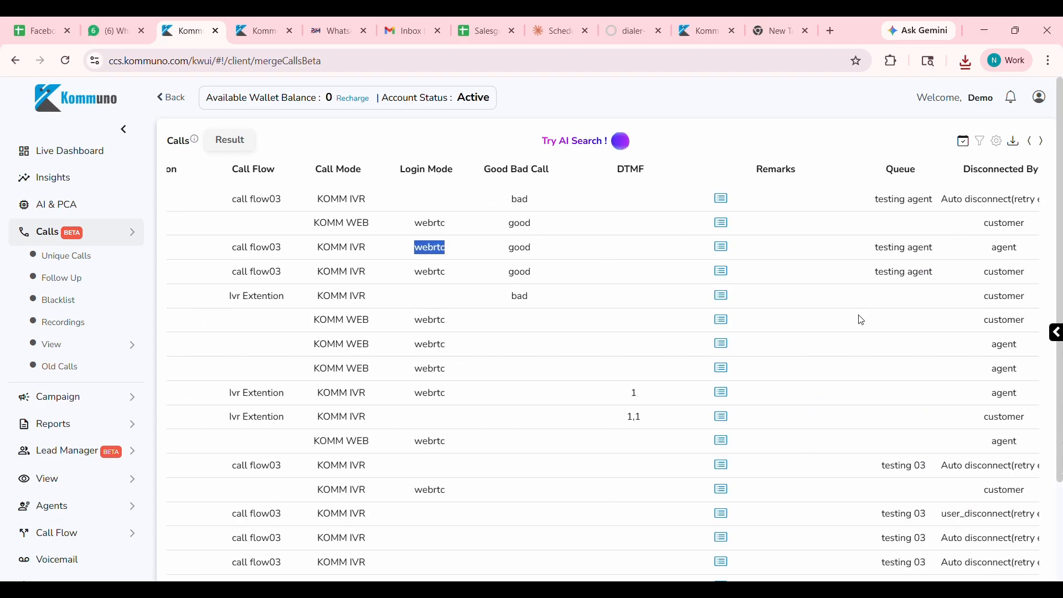
scroll(860, 319, "right", 2)
scroll(697, 406, "down", 2)
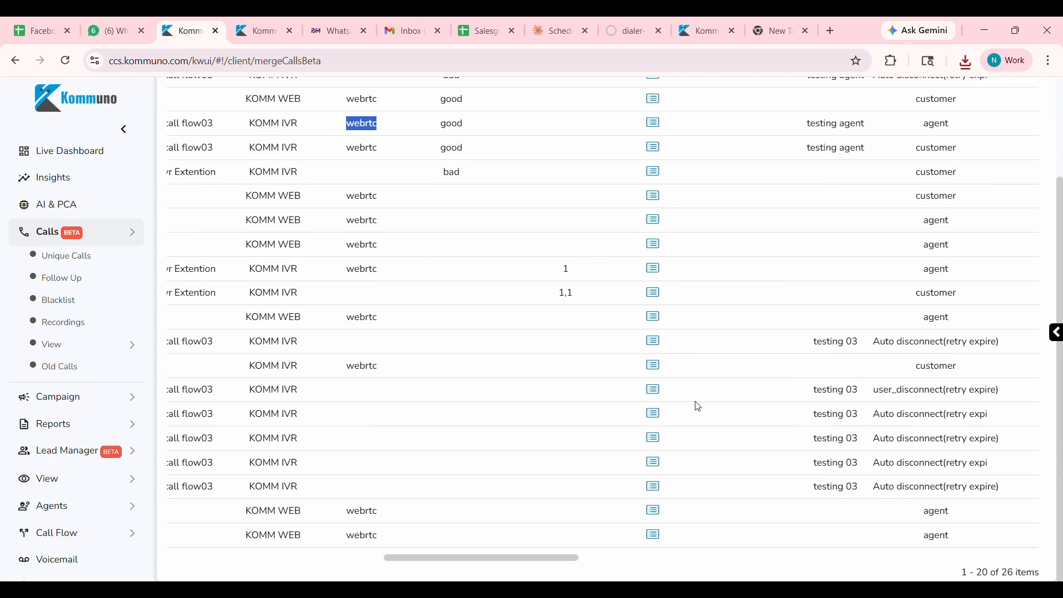
scroll(697, 406, "up", 3)
scroll(362, 288, "left", 8)
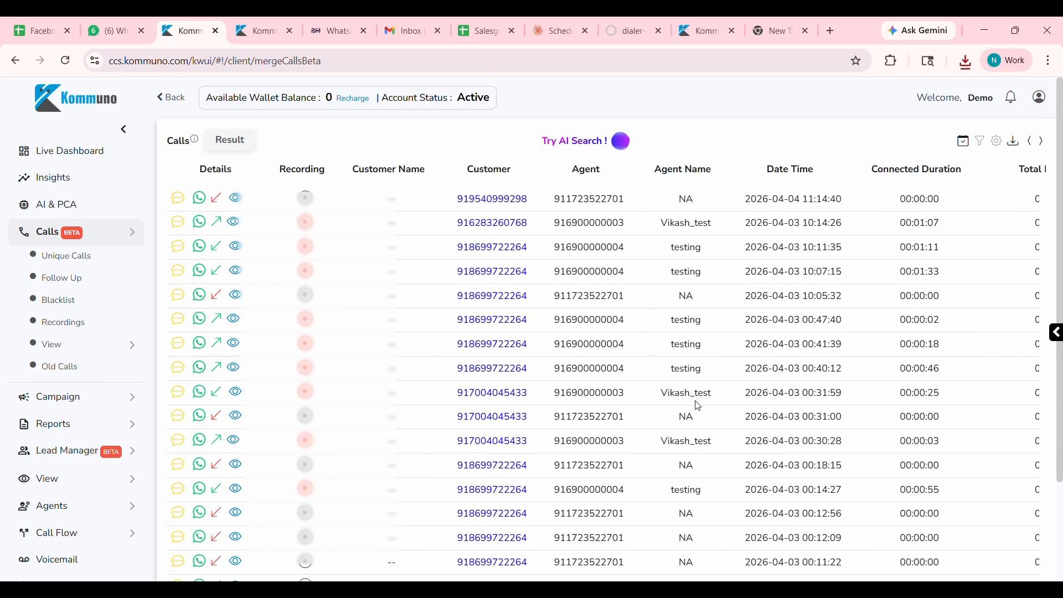
double_click(688, 200)
left_click(712, 211)
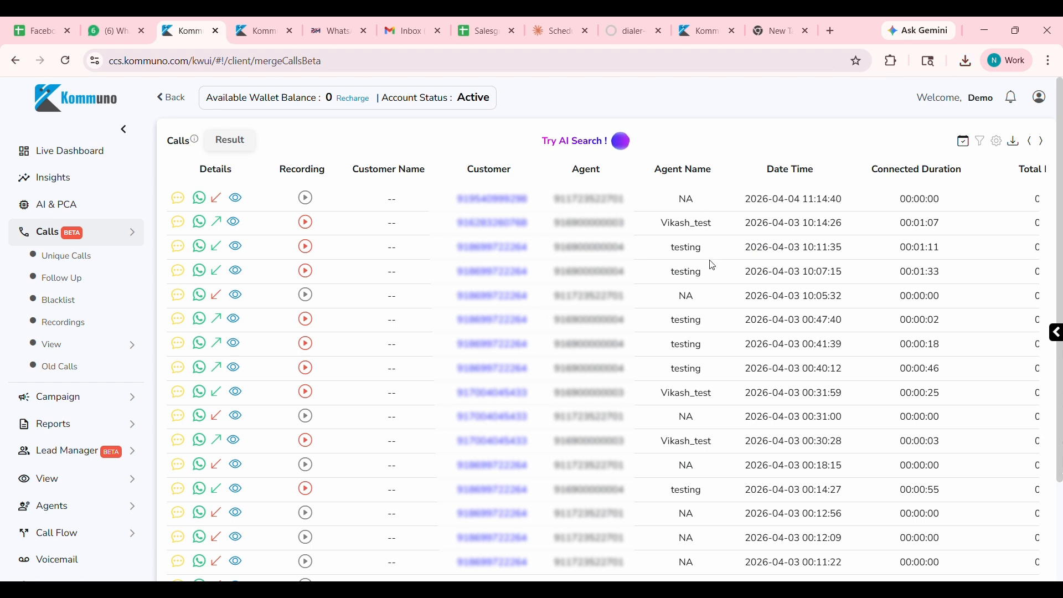
left_click(1015, 145)
left_click(221, 276)
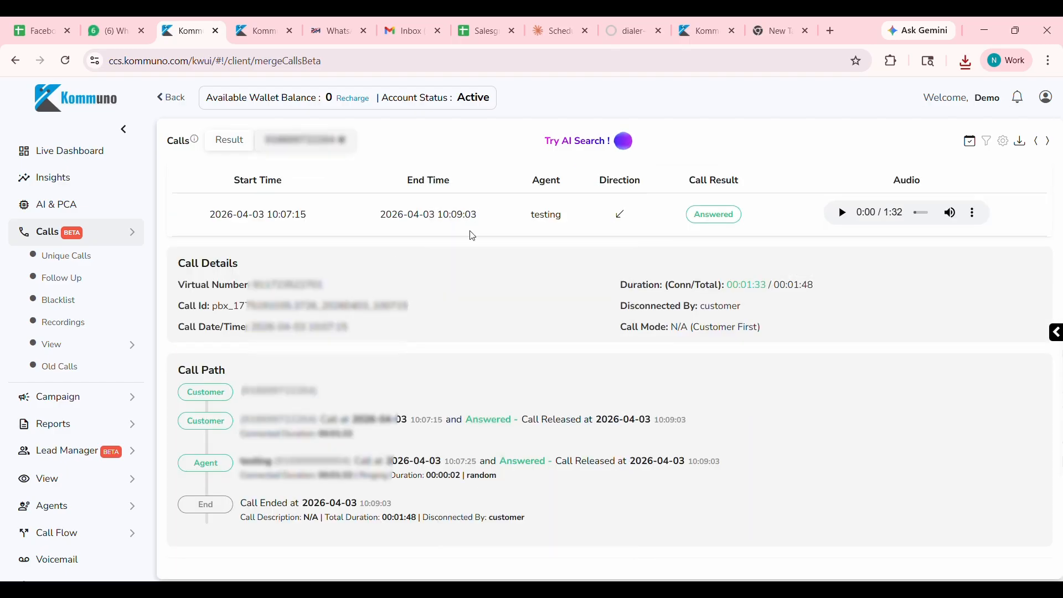
left_click(843, 213)
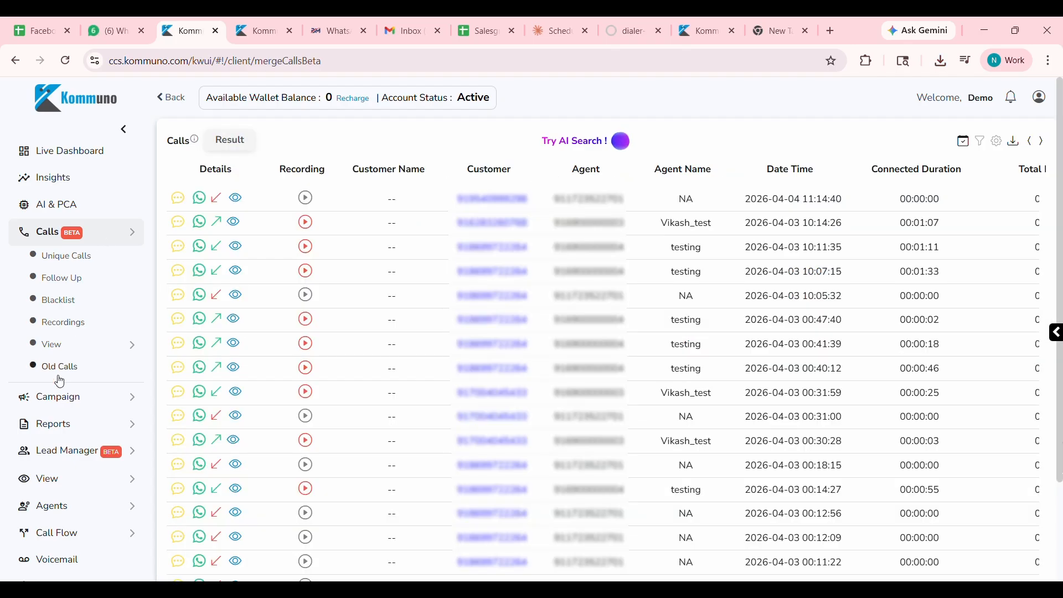
View the Unique Calls list, and go through the Today, Upcoming and Past lists of Follow Up Calls.
left_click(93, 260)
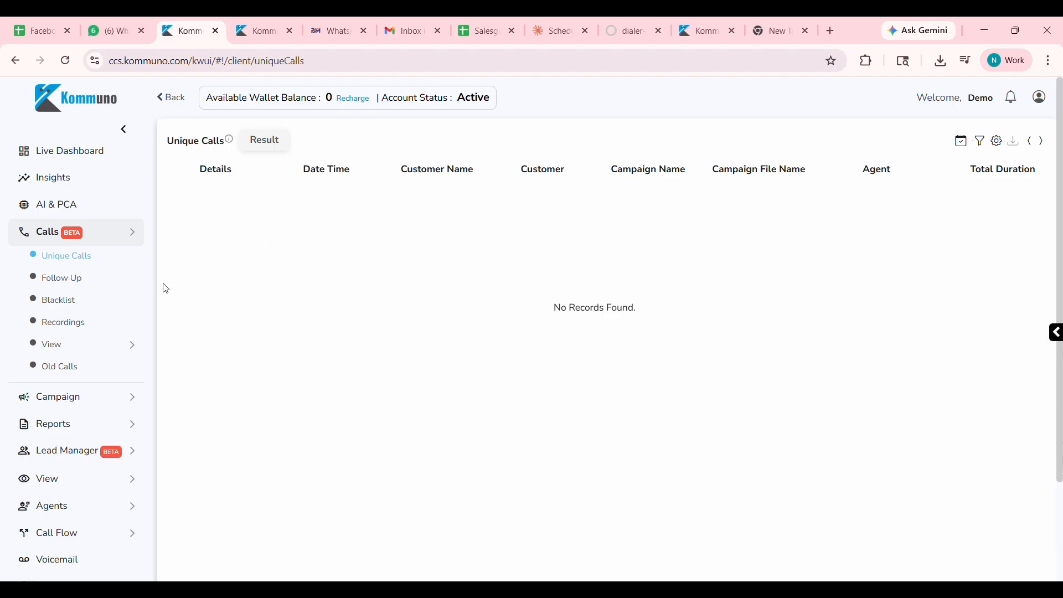
left_click(51, 285)
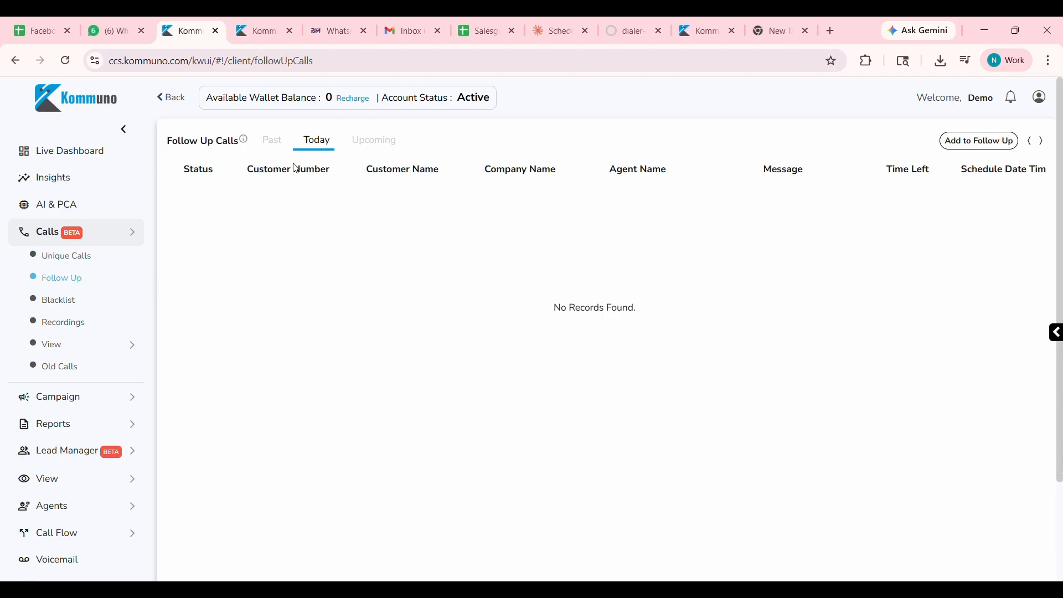
left_click(305, 146)
left_click(380, 147)
left_click(263, 145)
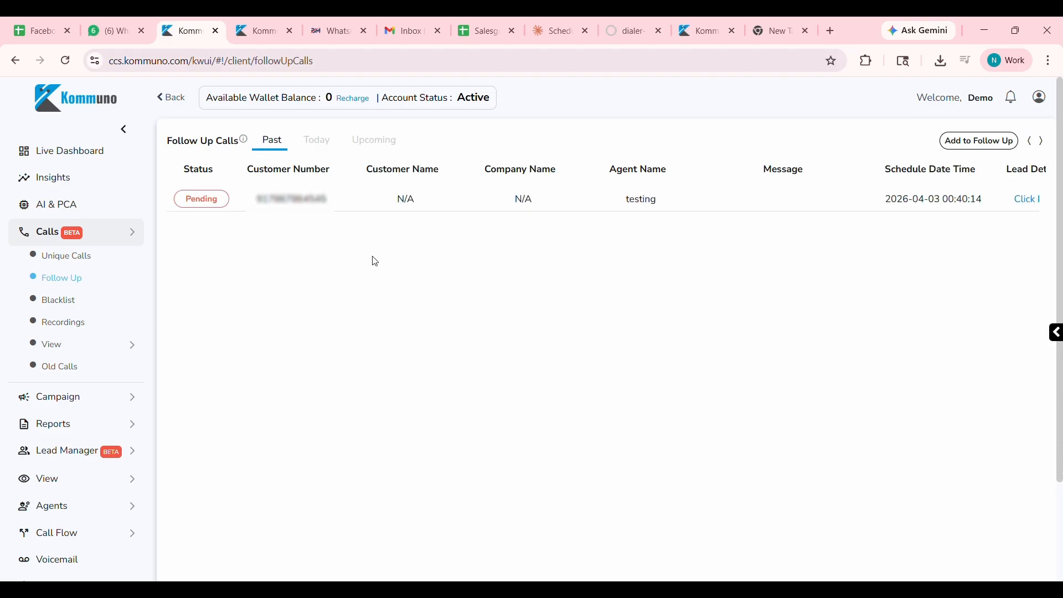
Examine the agent name, schedule date time and lead detail of the pending past follow-up call.
double_click(643, 200)
left_click(637, 260)
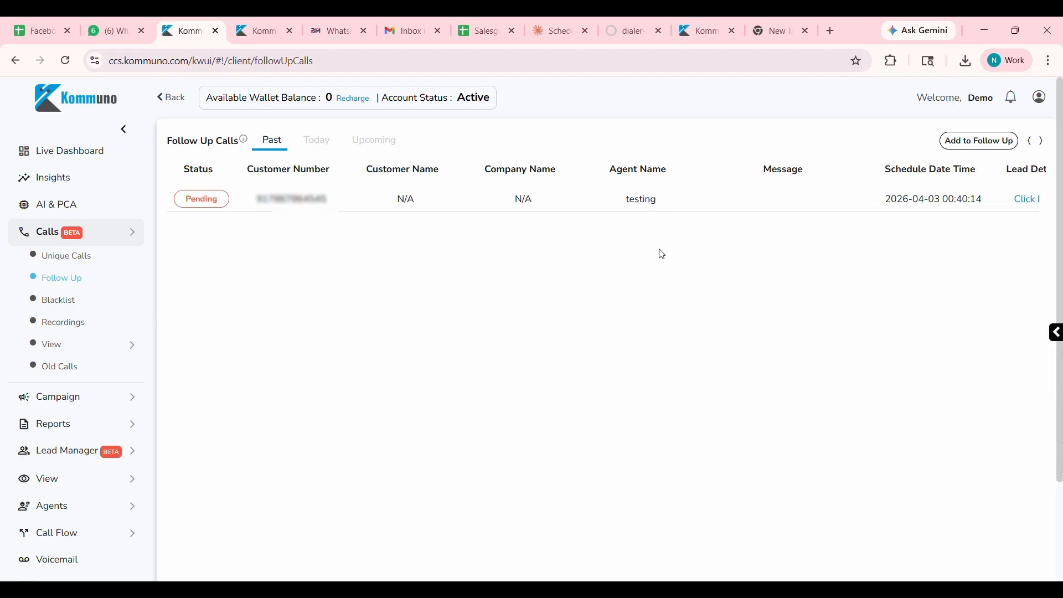
scroll(824, 247, "right", 1)
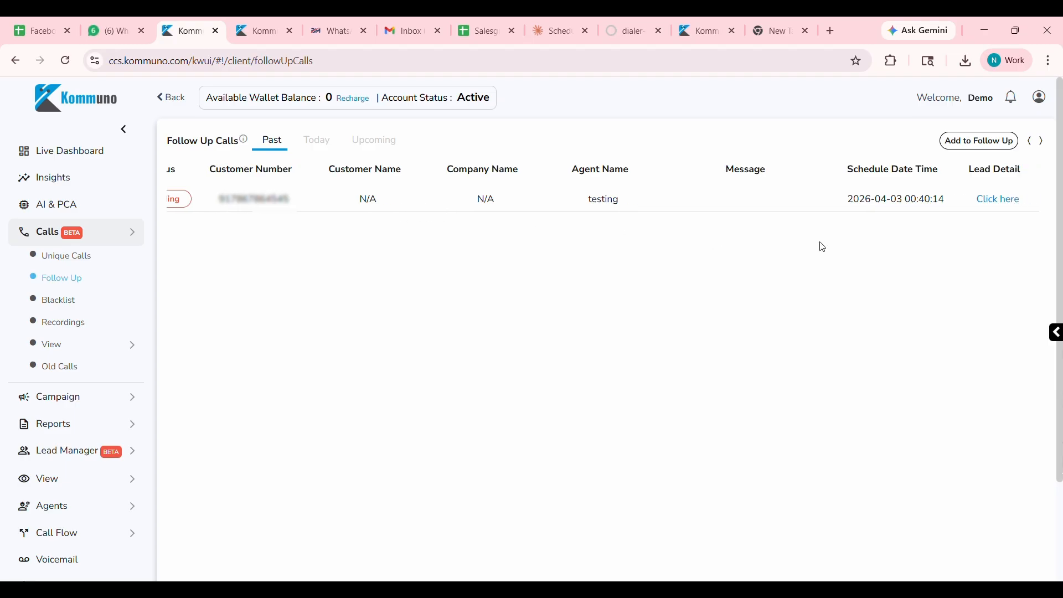
Check the status of the past follow-up call and show the Blacklist.
scroll(655, 236, "left", 1)
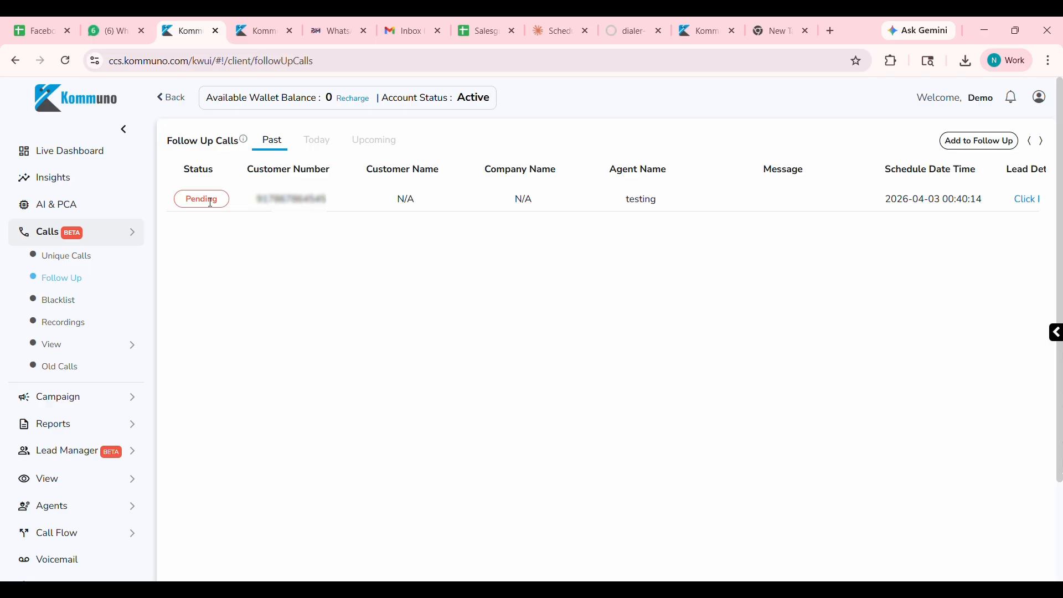
left_click(75, 300)
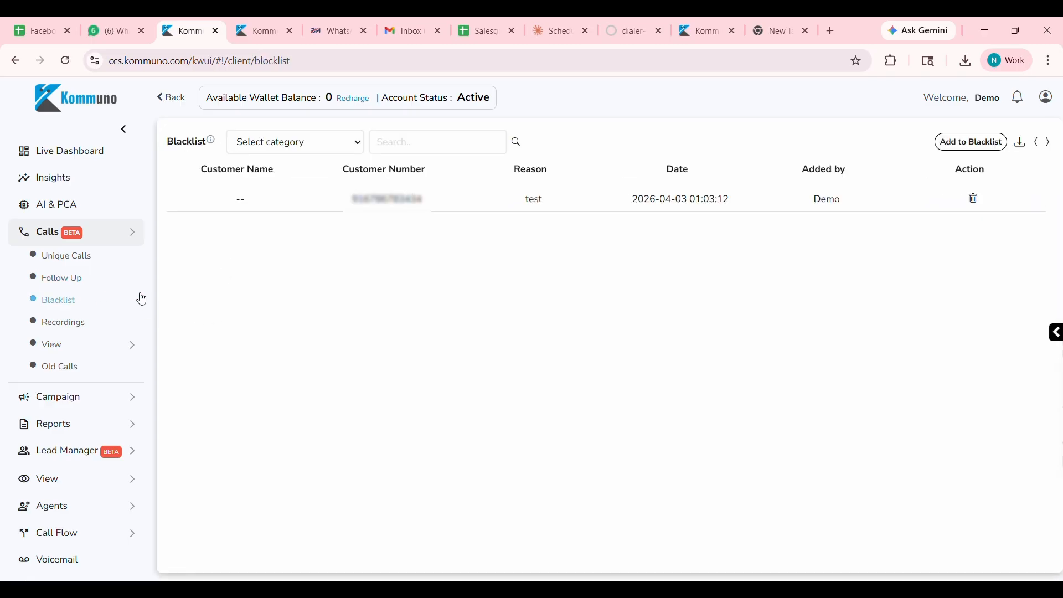
Try out the Add Customer to Blacklist form with a sample customer number and close it without saving.
left_click(952, 145)
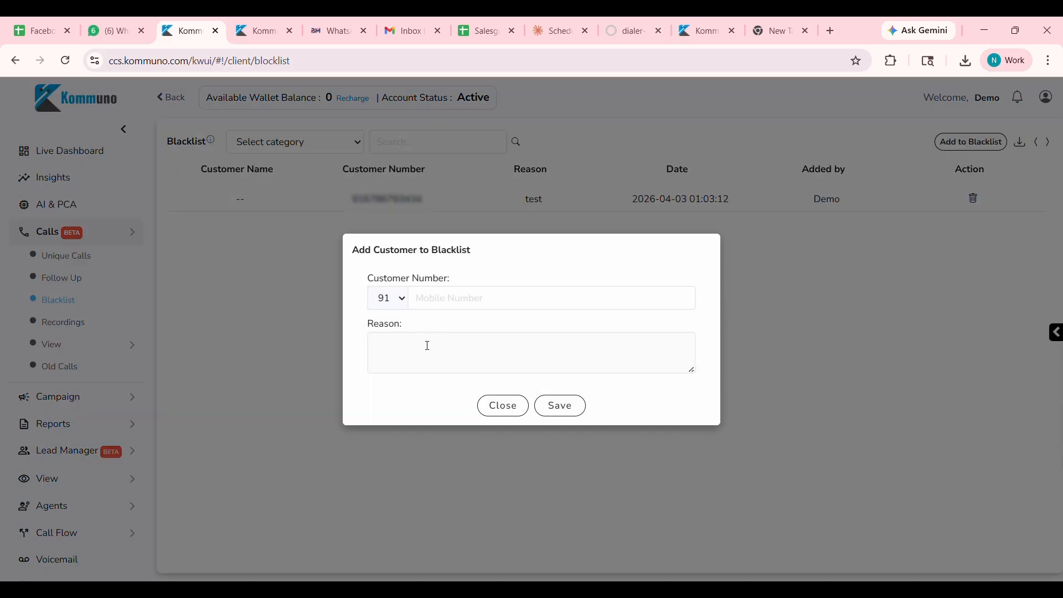
left_click(468, 306)
type("48484")
left_click(482, 358)
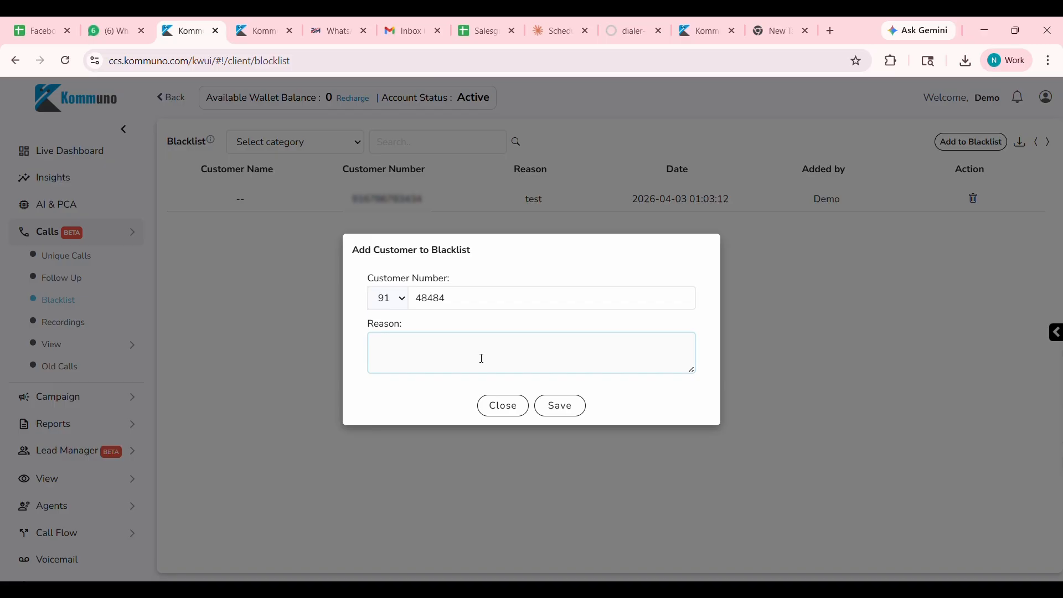
left_click(501, 406)
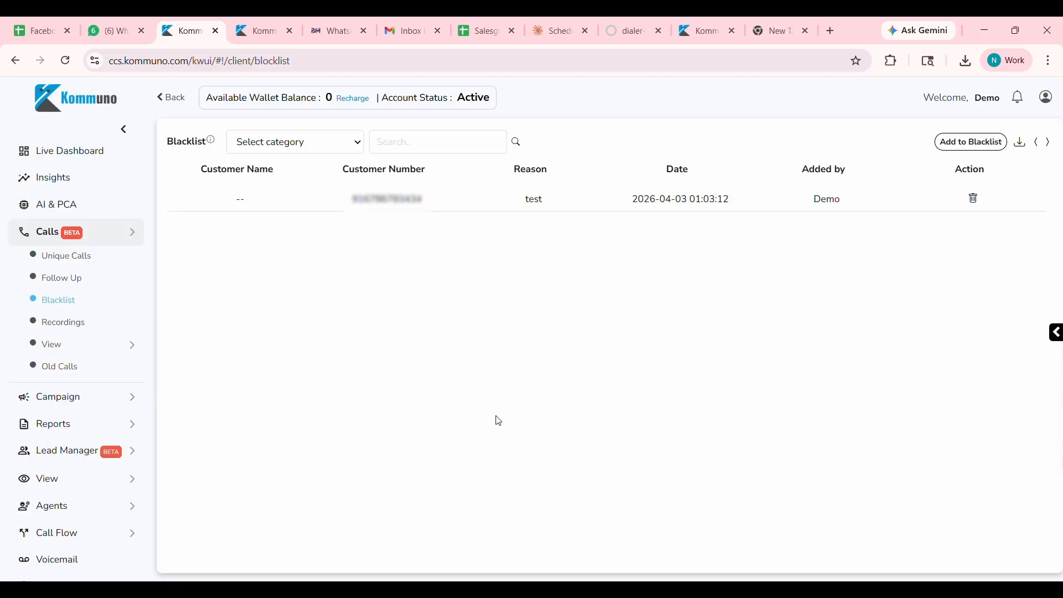
Show the Recordings list filtered to the date range 2026-03-01 to 2026-03-31.
left_click(74, 331)
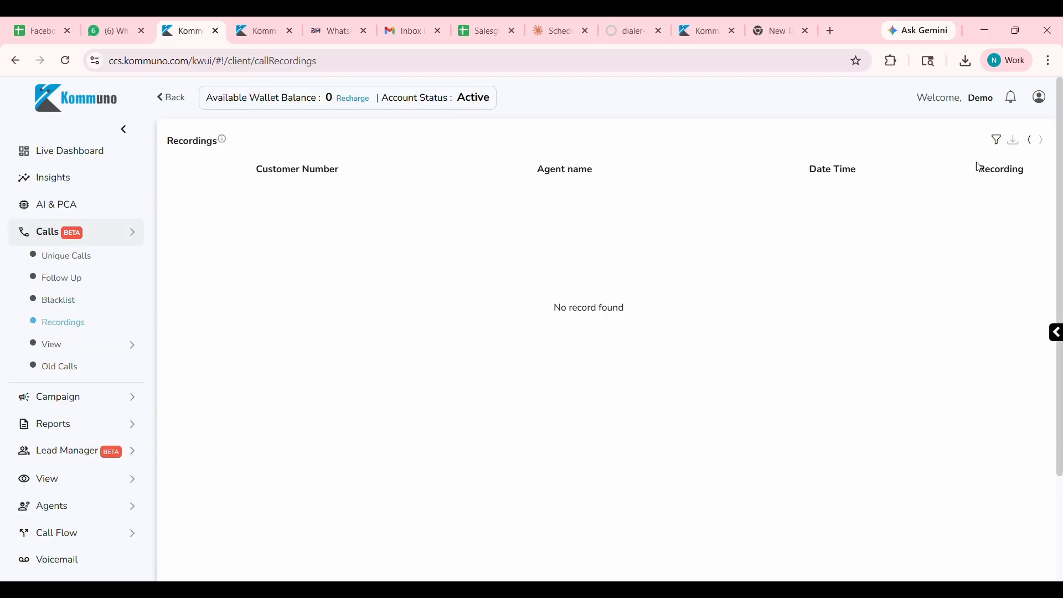
left_click(997, 139)
left_click(381, 315)
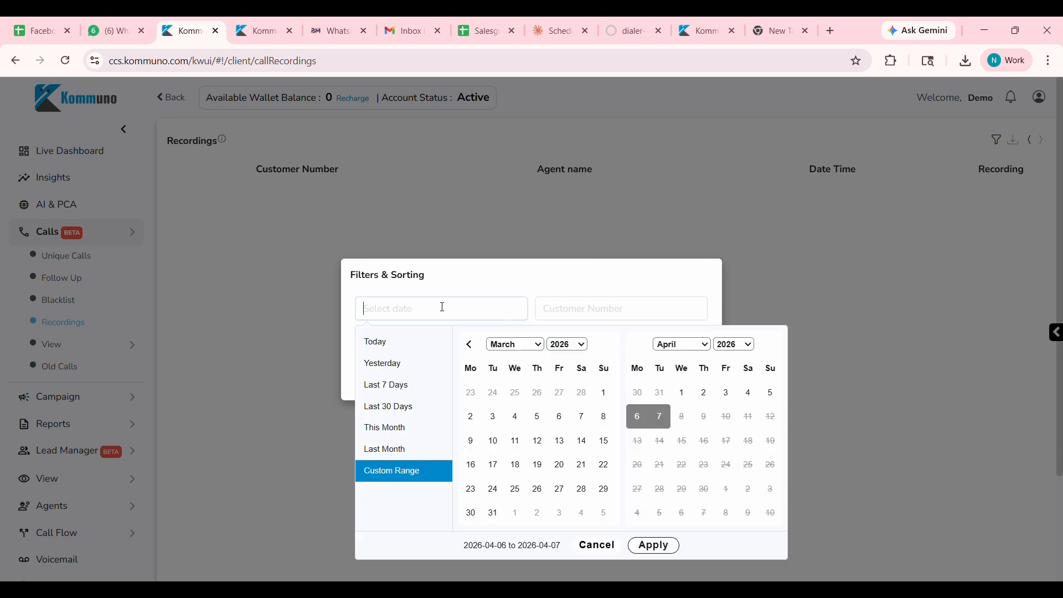
left_click(603, 392)
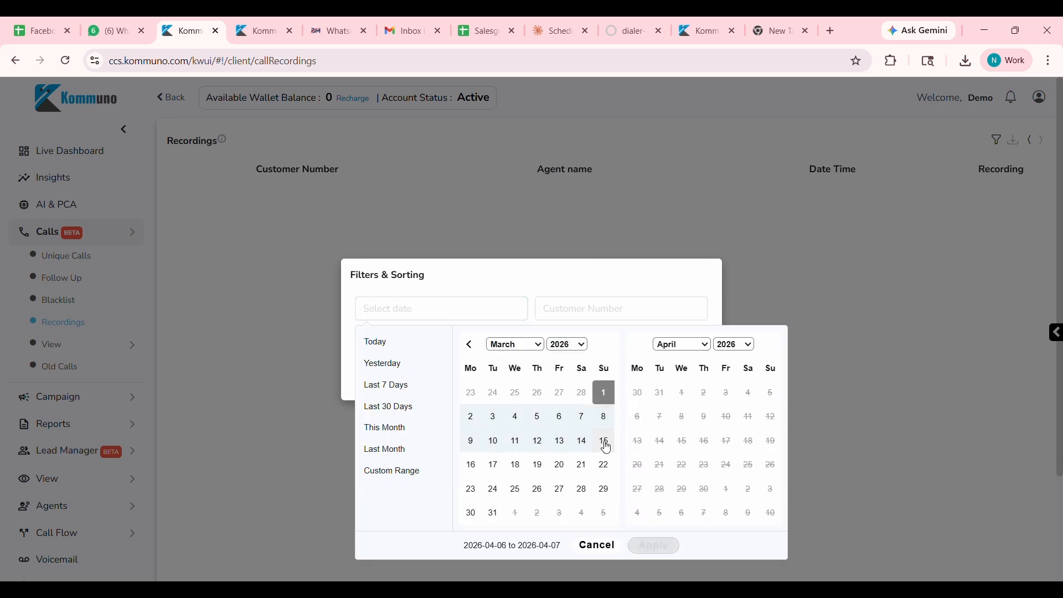
left_click(493, 513)
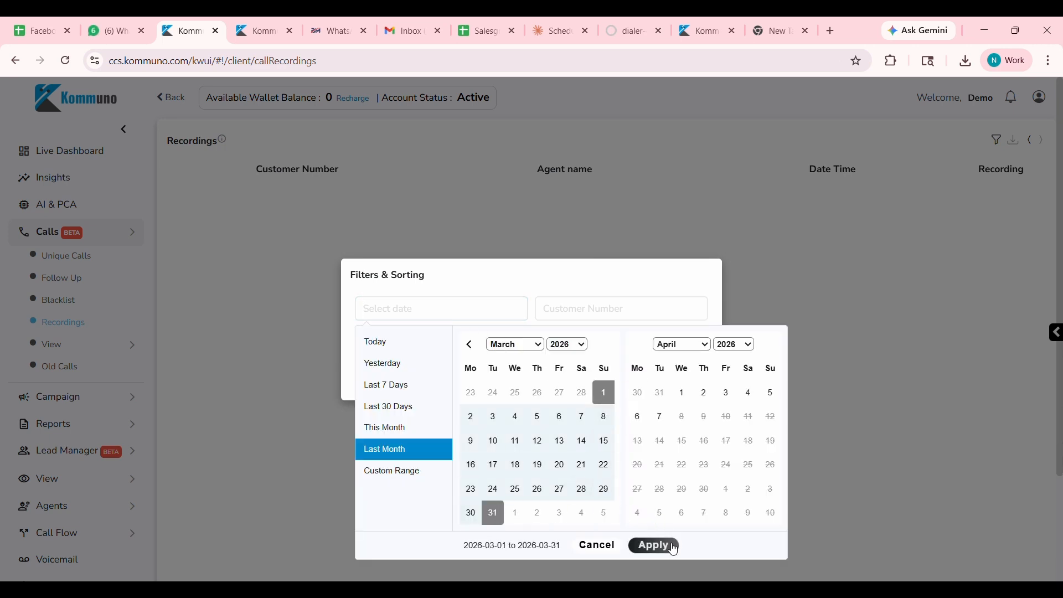
left_click(653, 545)
left_click(599, 381)
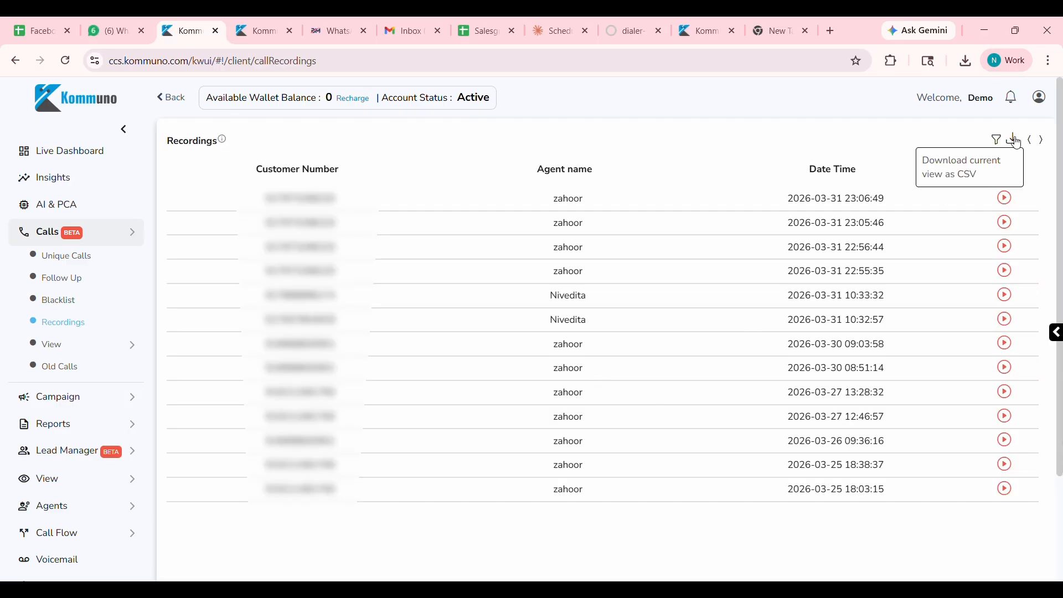
Open the standard Call Report from Reports and set its date range to 2026-03-01 to 2026-03-31.
left_click(111, 436)
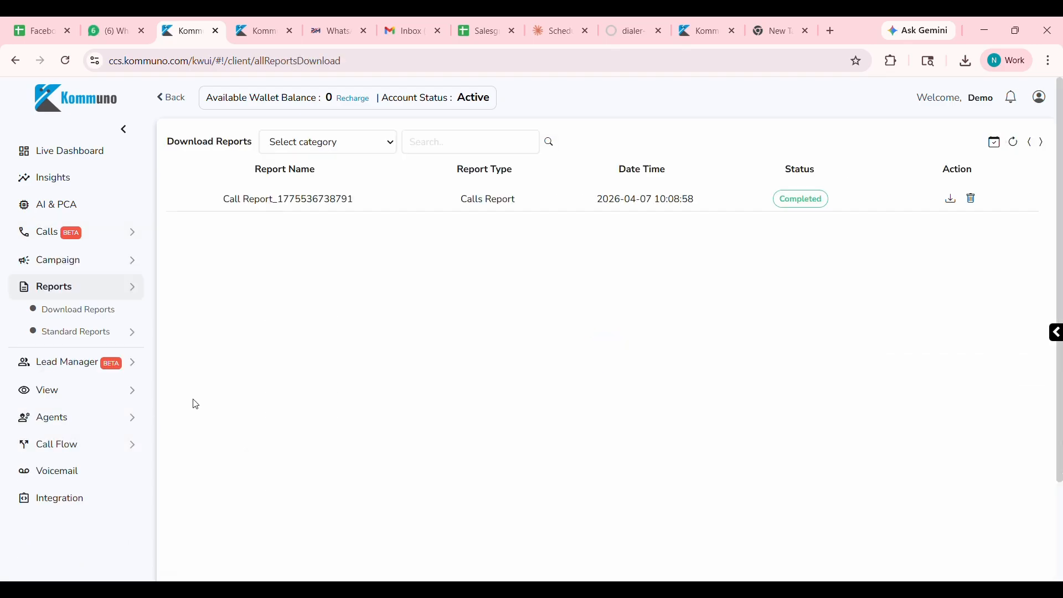
mouse_move(101, 341)
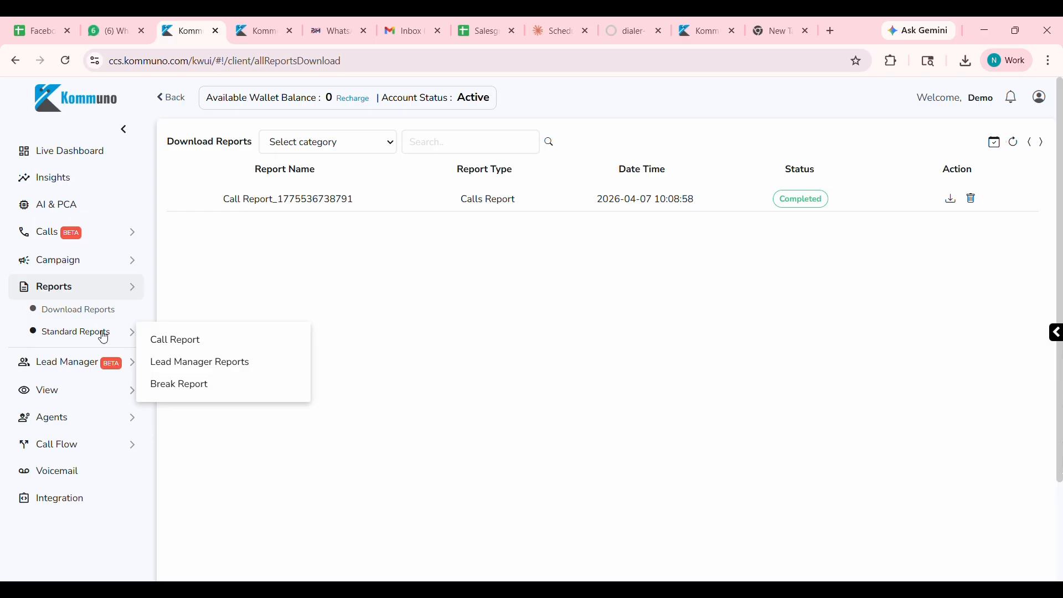
left_click(218, 350)
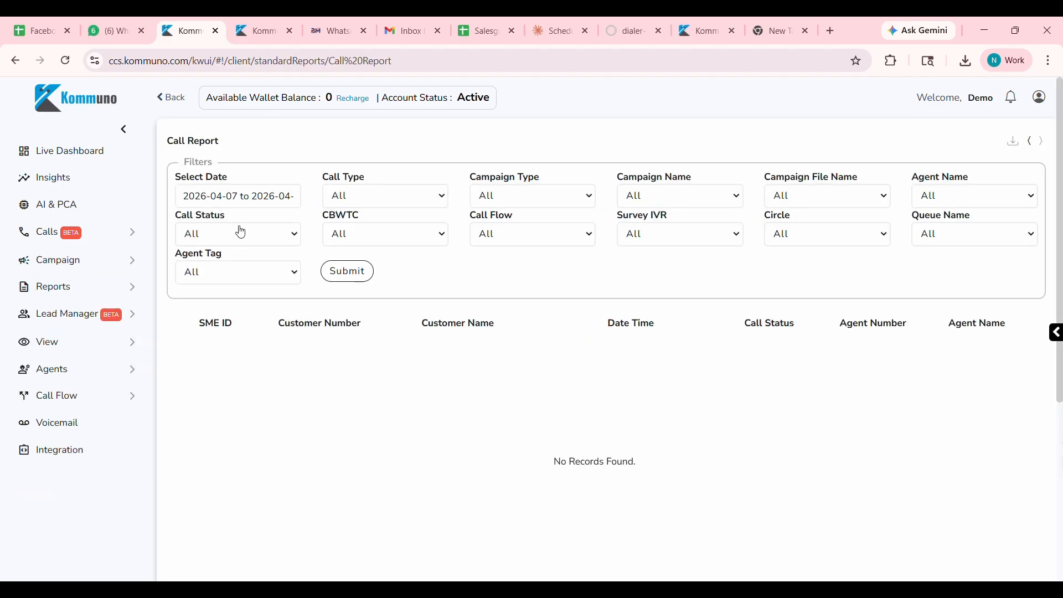
left_click(244, 197)
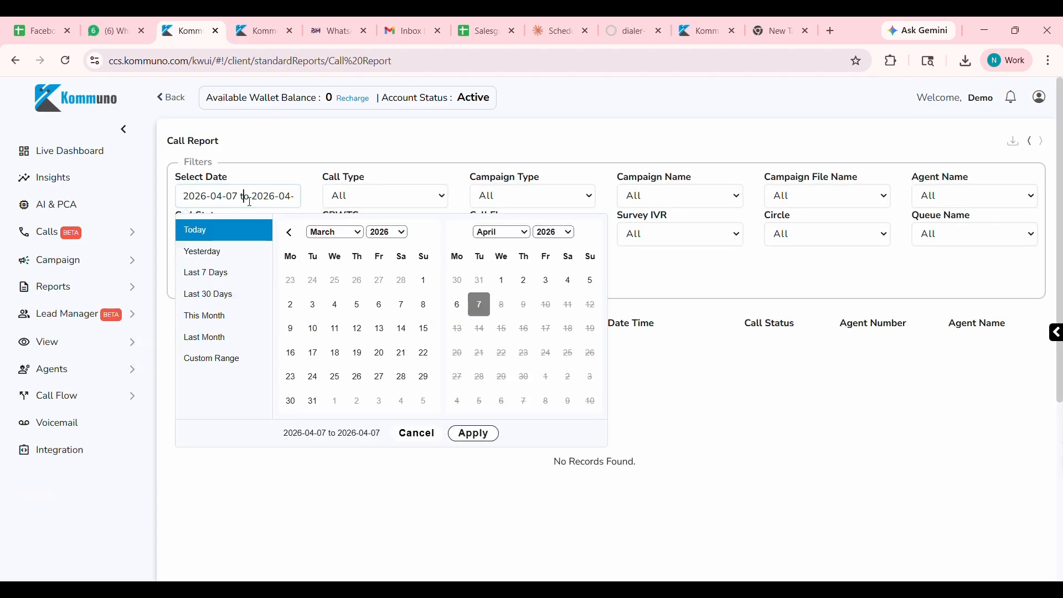
left_click(424, 283)
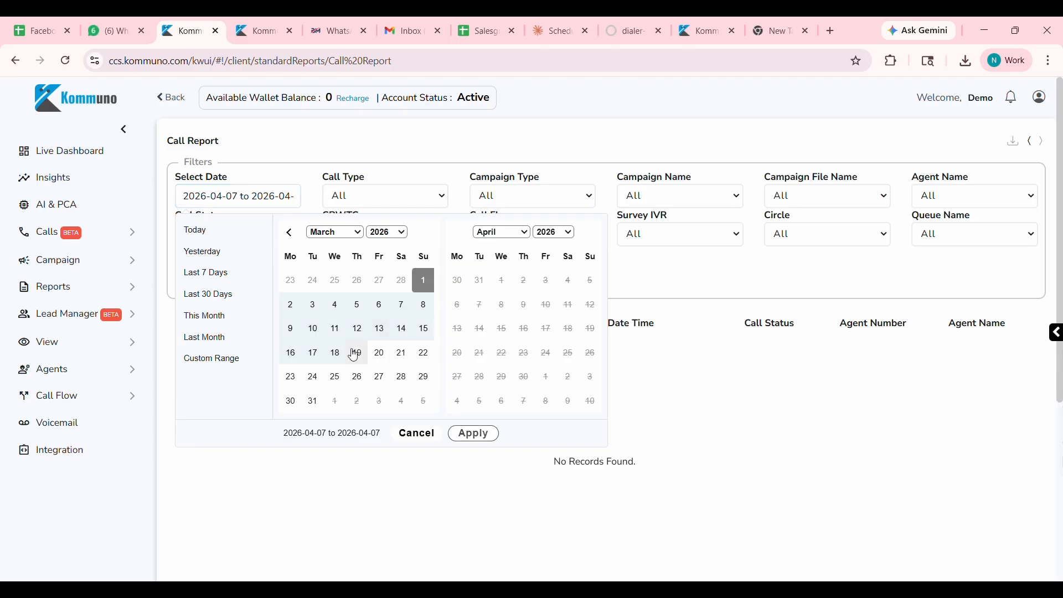
left_click(317, 405)
left_click(476, 434)
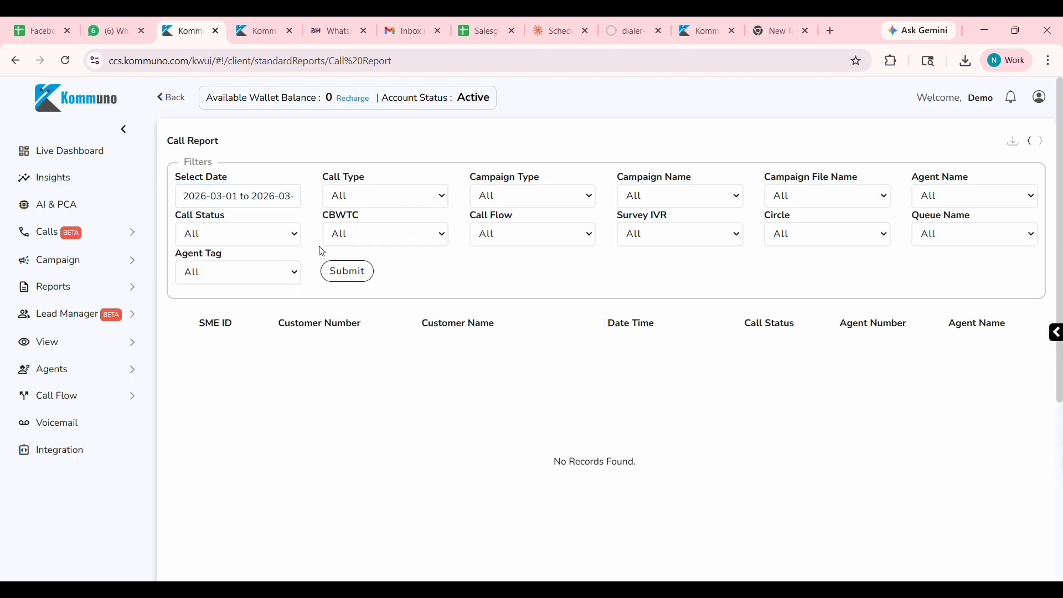
Set the Call Report's Call Type filter to both Incoming and Outgoing.
left_click(411, 199)
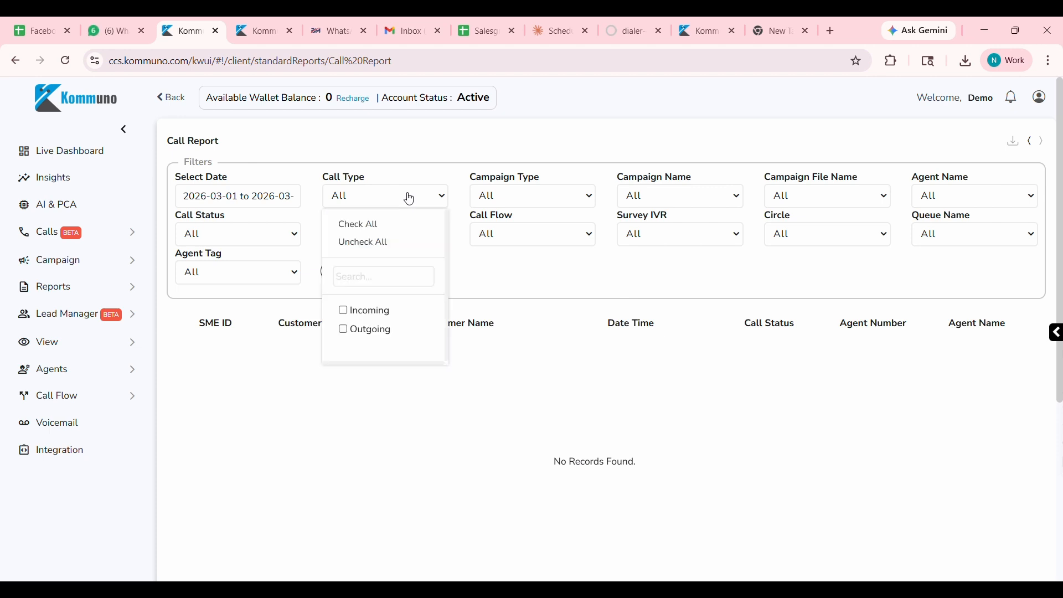
left_click(411, 199)
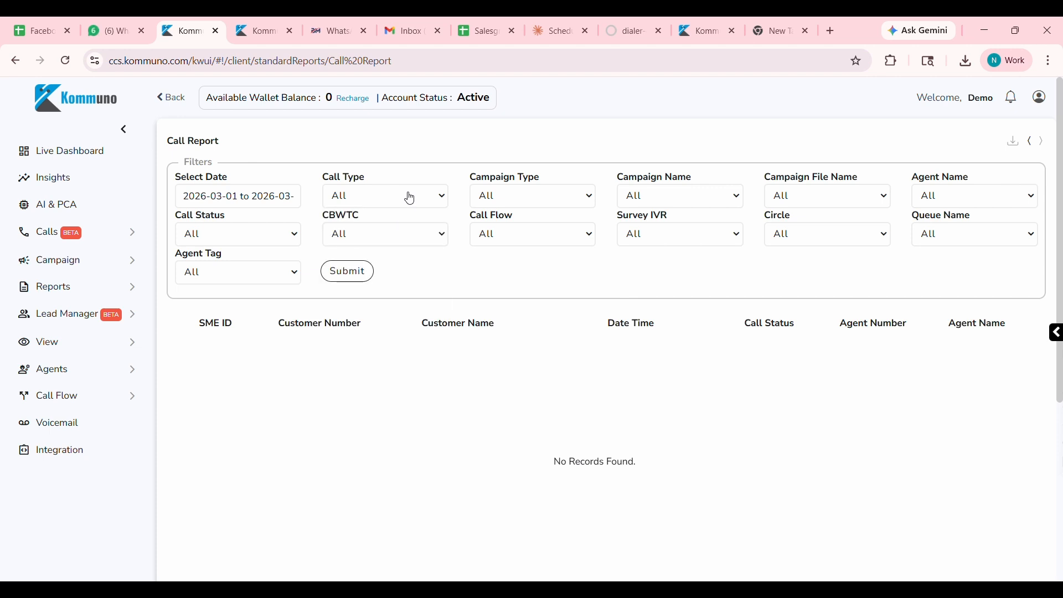
left_click(397, 203)
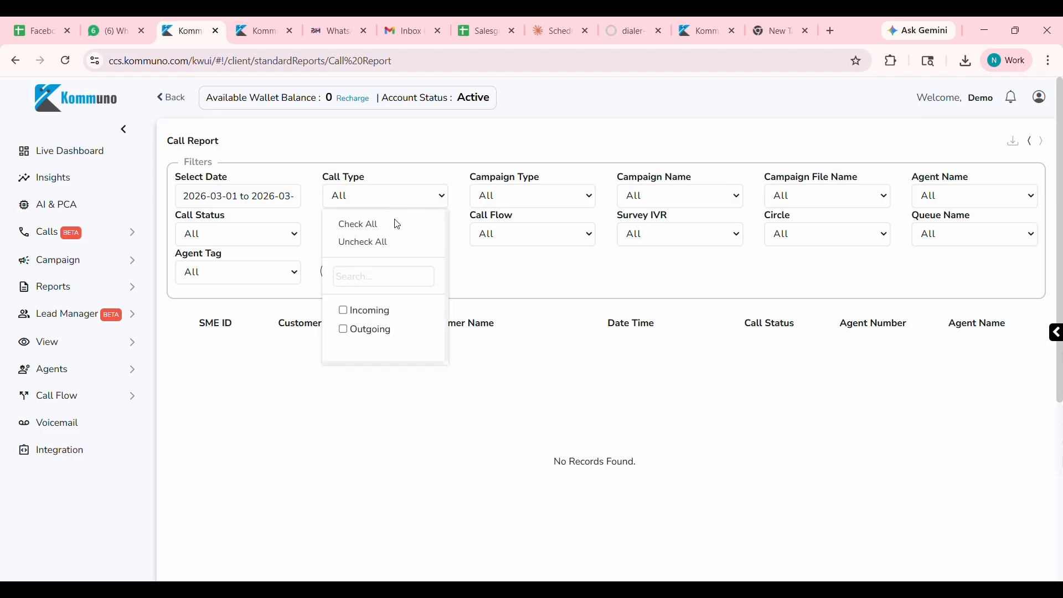
left_click(370, 313)
left_click(367, 331)
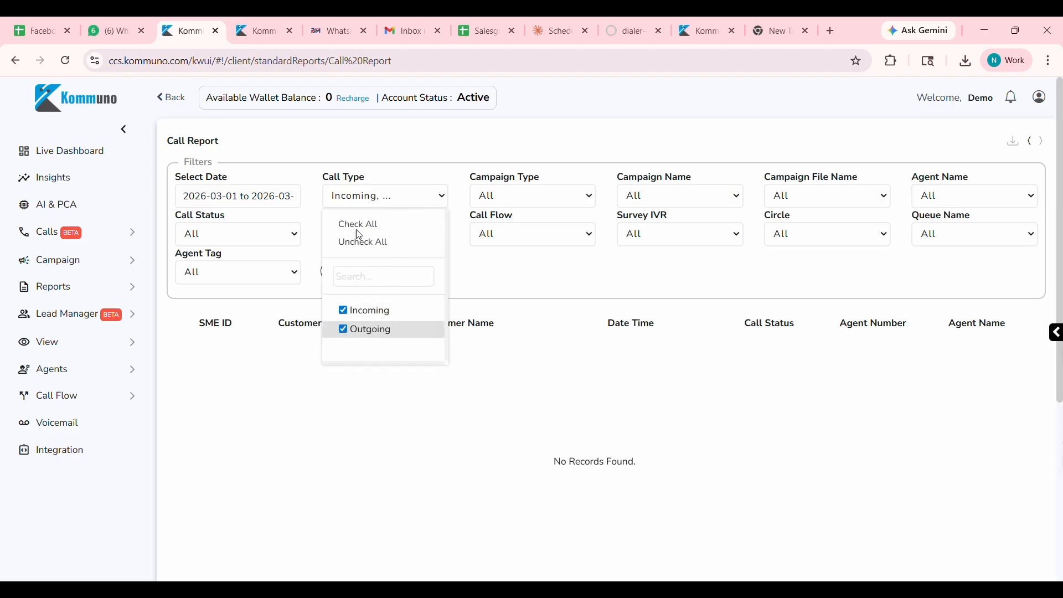
left_click(529, 277)
Examine the options of the Campaign Type, Campaign Name, Campaign File Name and Agent Name filters without selecting any.
left_click(539, 199)
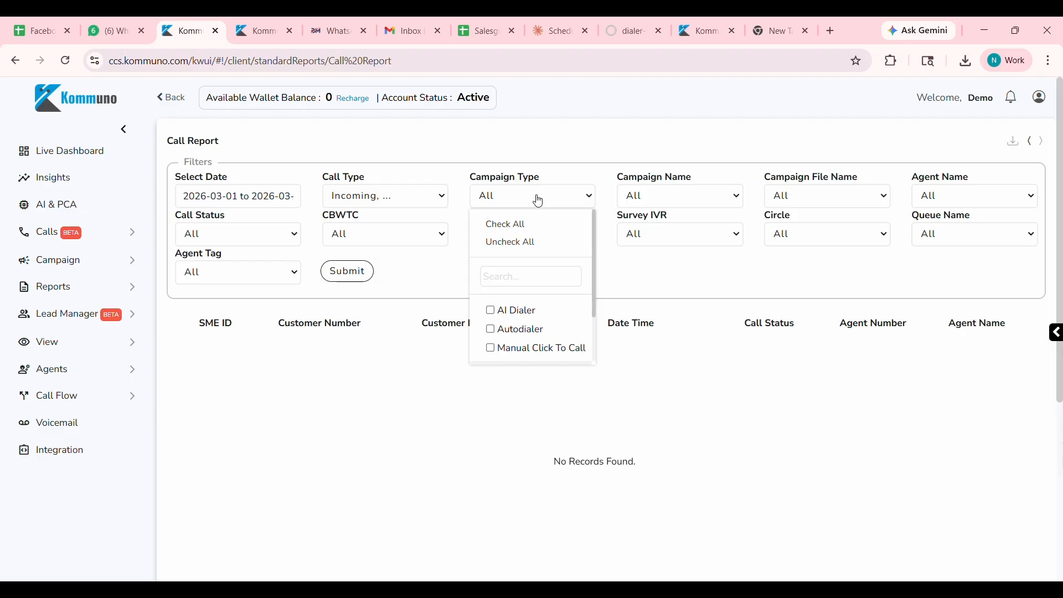
scroll(535, 322, "down", 2)
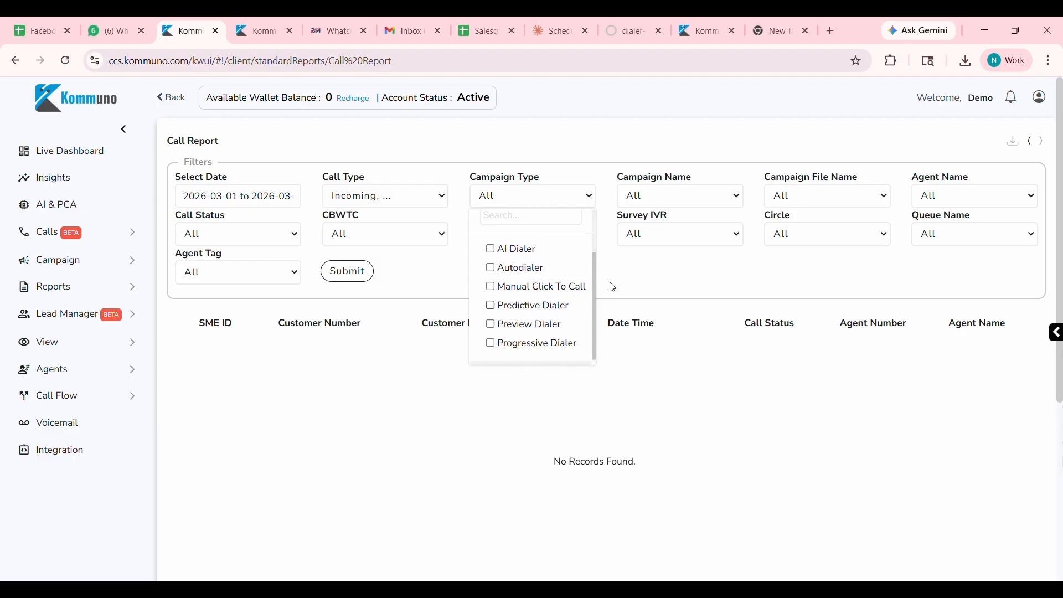
left_click(719, 253)
left_click(720, 198)
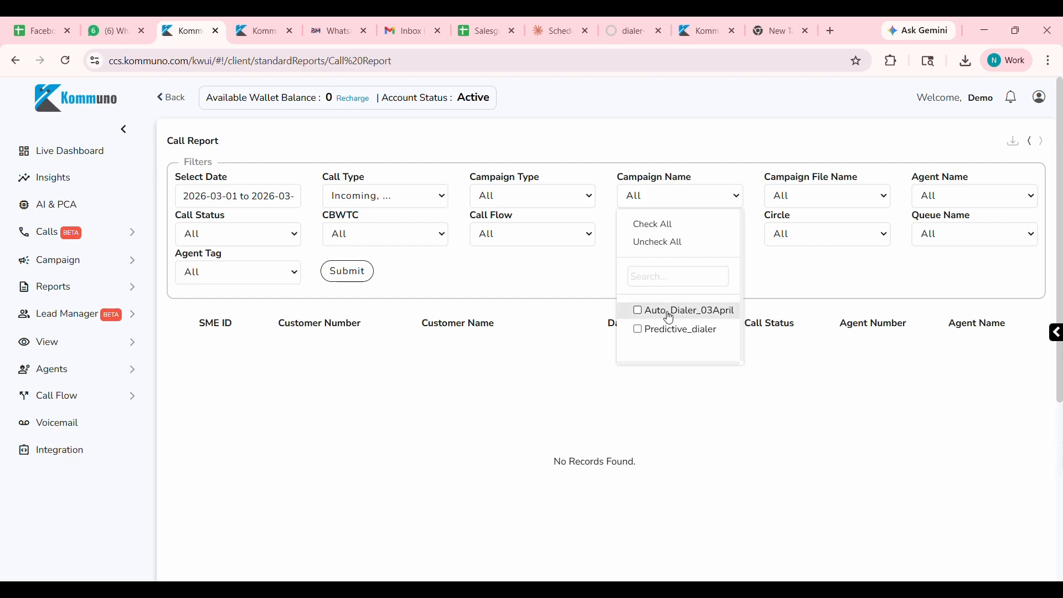
left_click(565, 291)
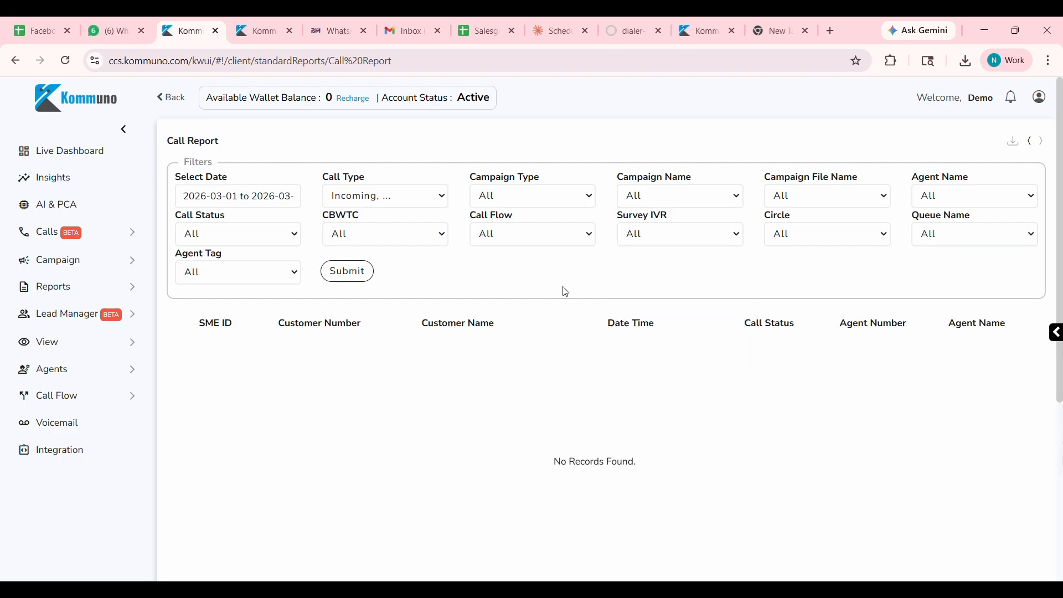
left_click(853, 207)
left_click(707, 281)
left_click(959, 201)
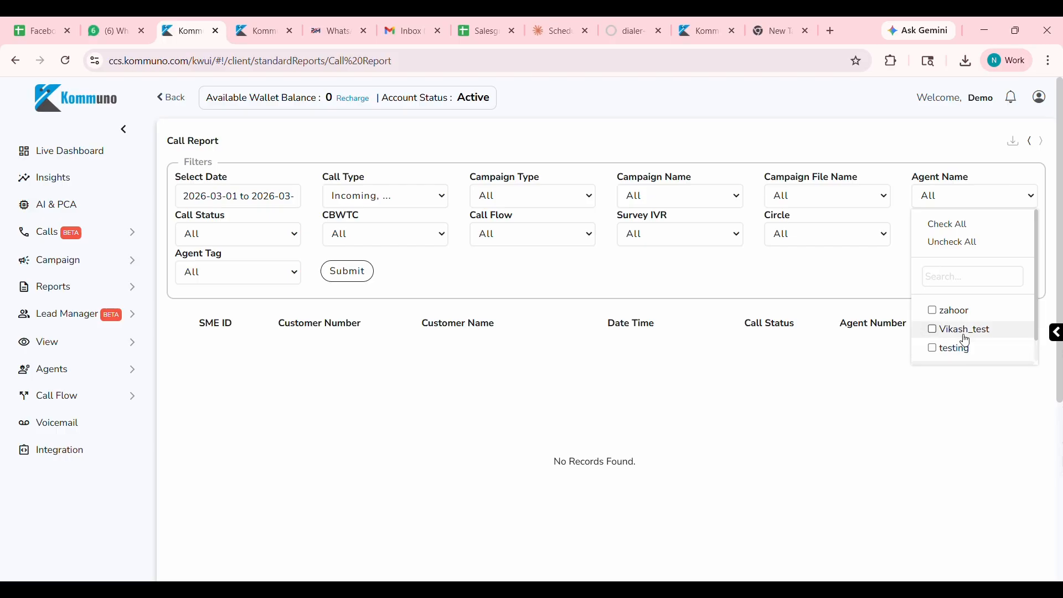
scroll(966, 333, "down", 2)
scroll(966, 332, "up", 2)
left_click(671, 282)
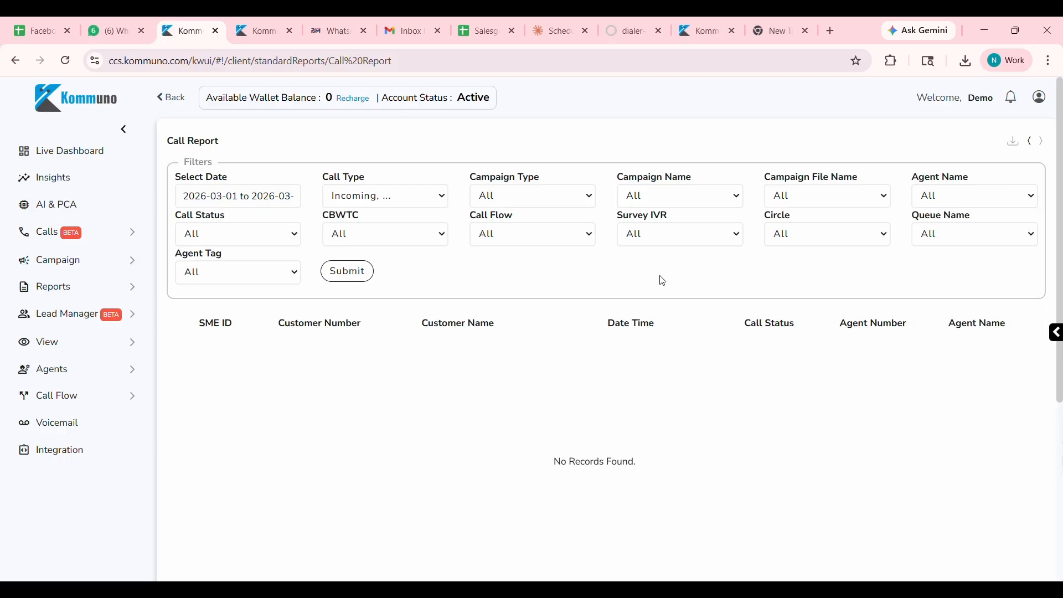
Run the Call Report with the chosen filters, and request and download its report file once generated.
left_click(339, 274)
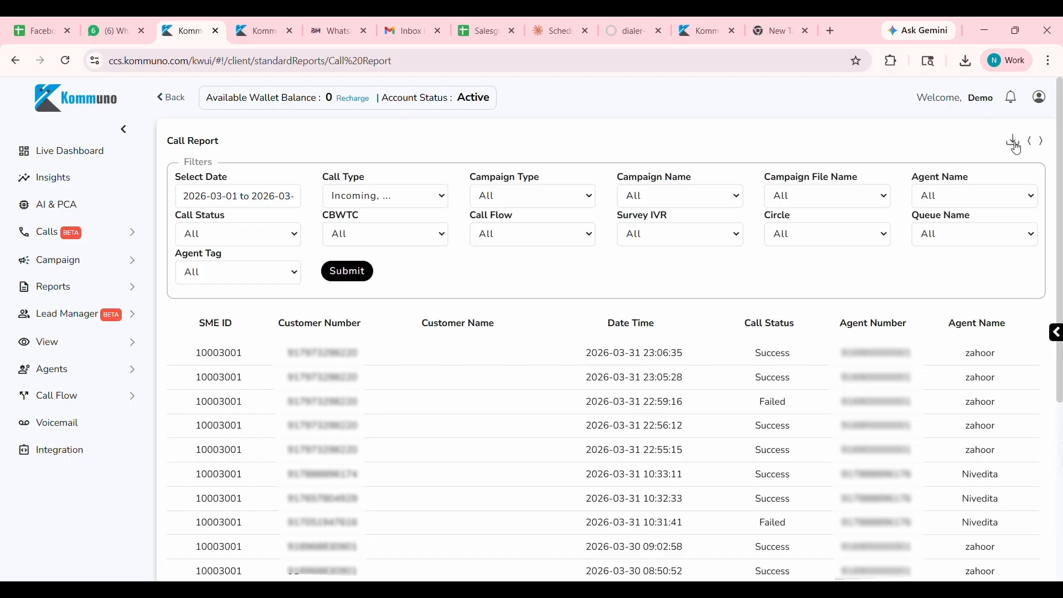
left_click(1017, 143)
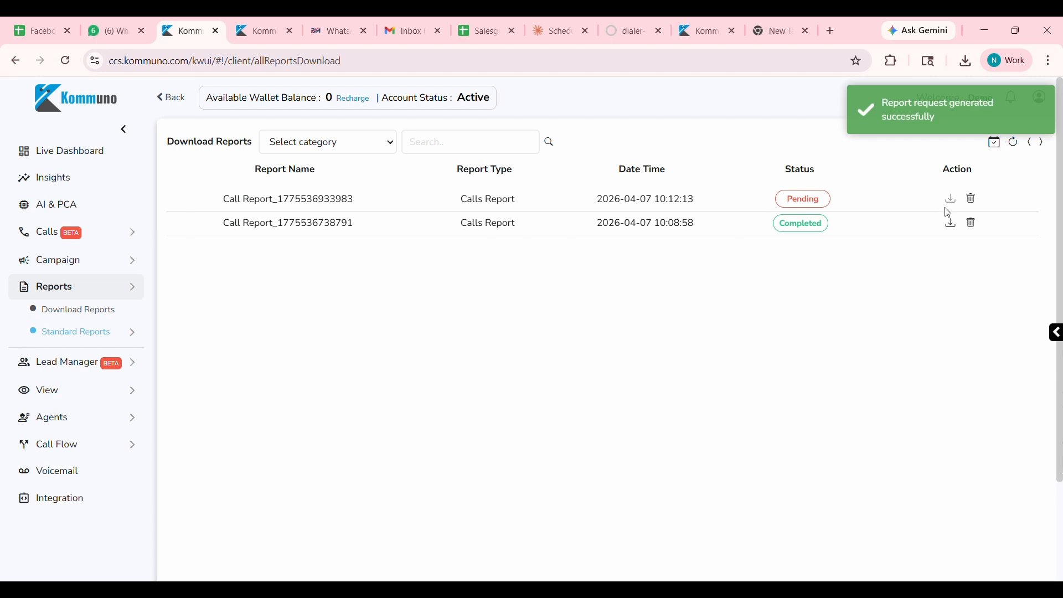
left_click(1018, 149)
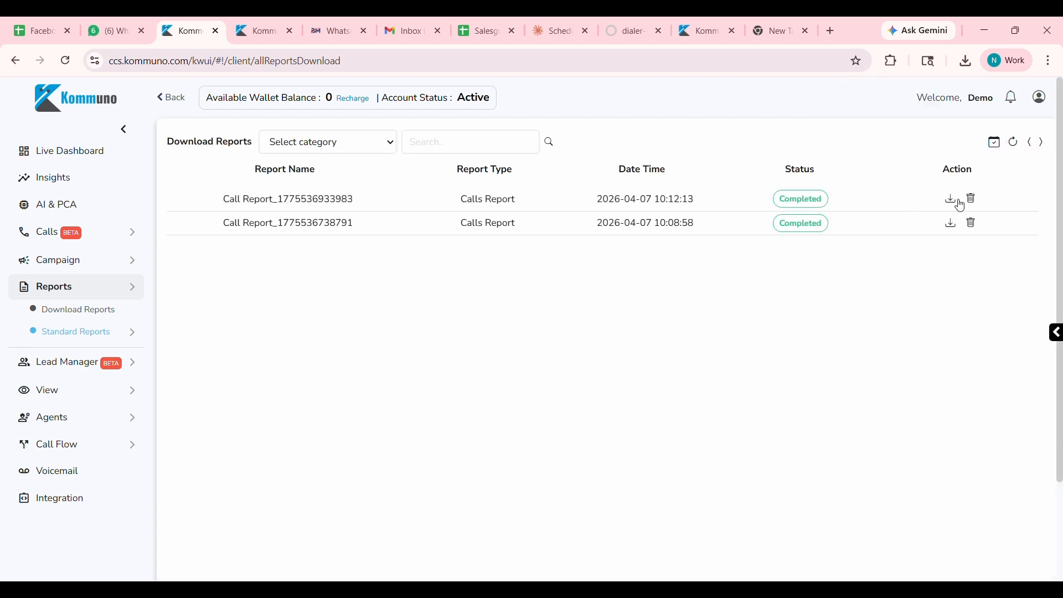
left_click(951, 200)
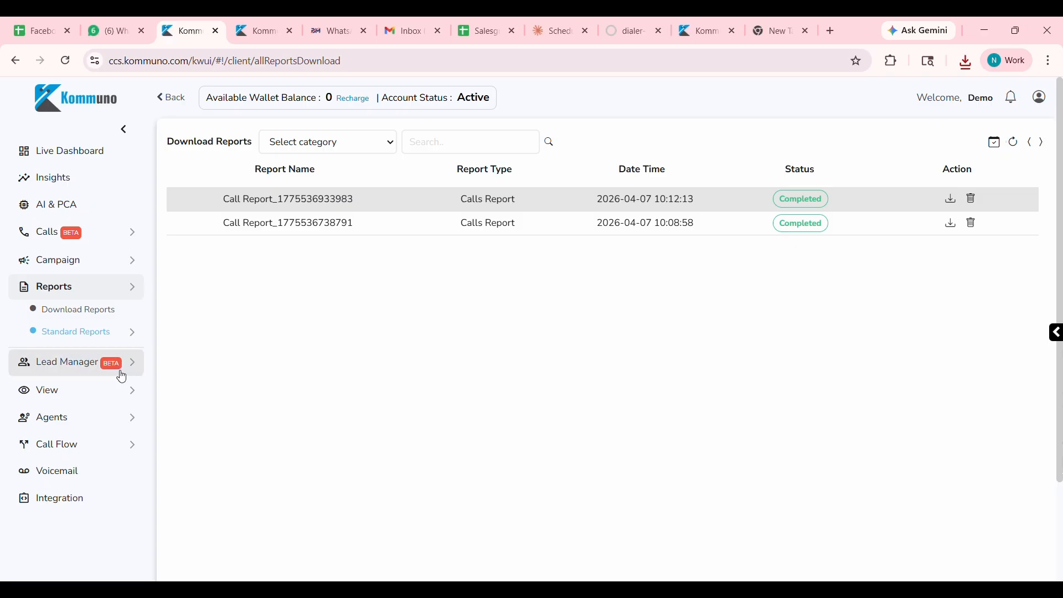
View the Lead Manager's Leads list and its Lead Source and Lead Status pages.
left_click(95, 365)
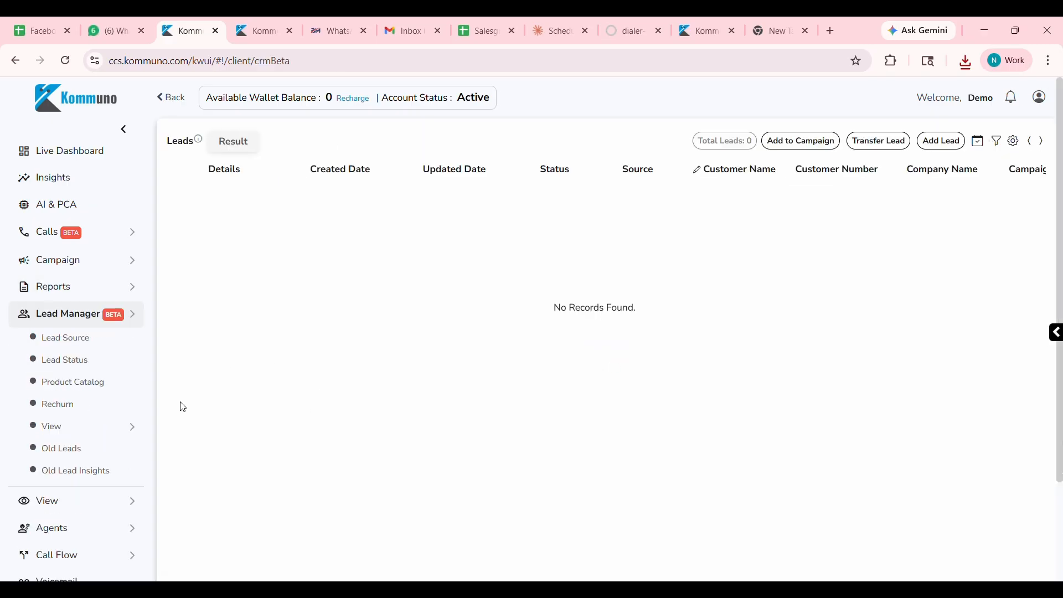
left_click(85, 344)
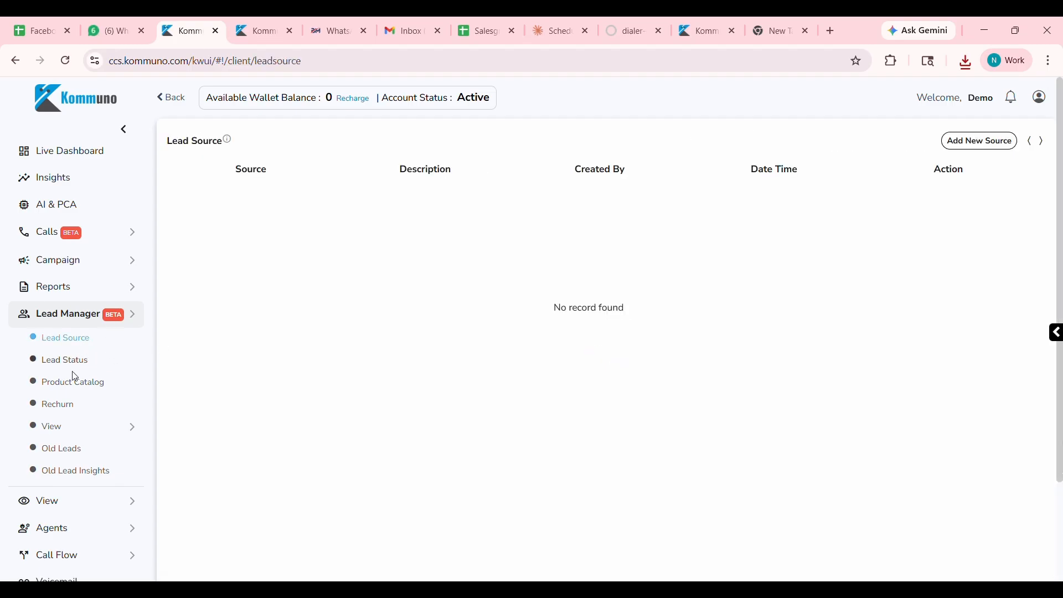
left_click(78, 366)
left_click(78, 340)
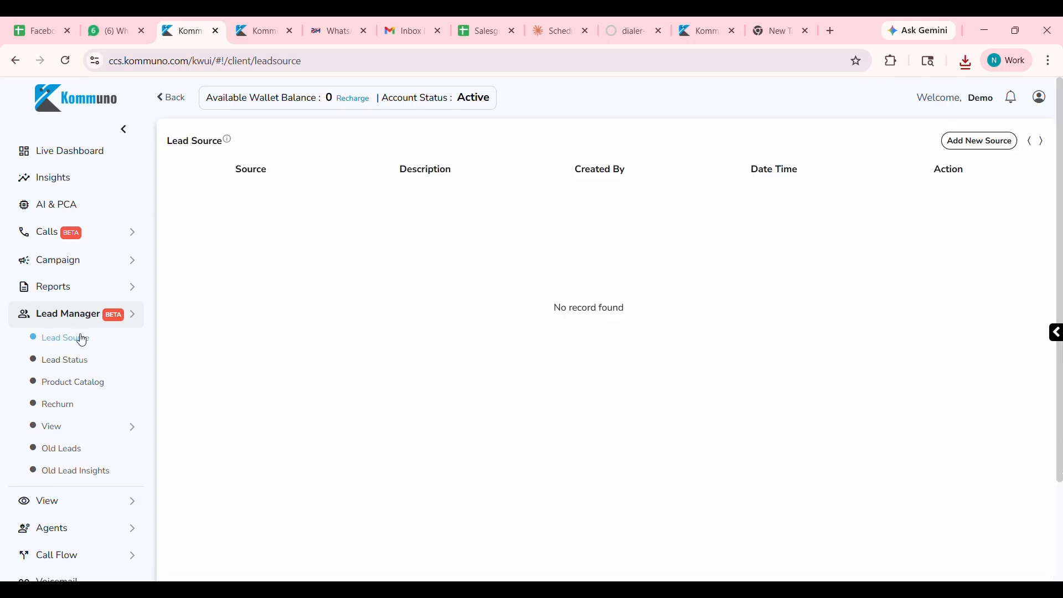
left_click(87, 366)
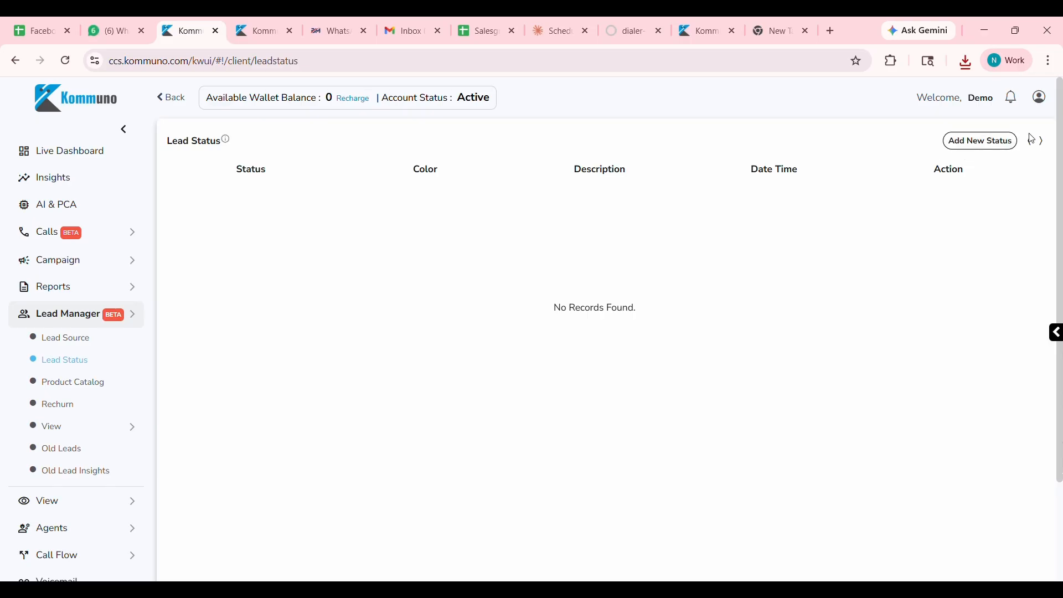
Add the lead statuses "interested" and "Not Interested", leaving their descriptions empty.
left_click(1000, 149)
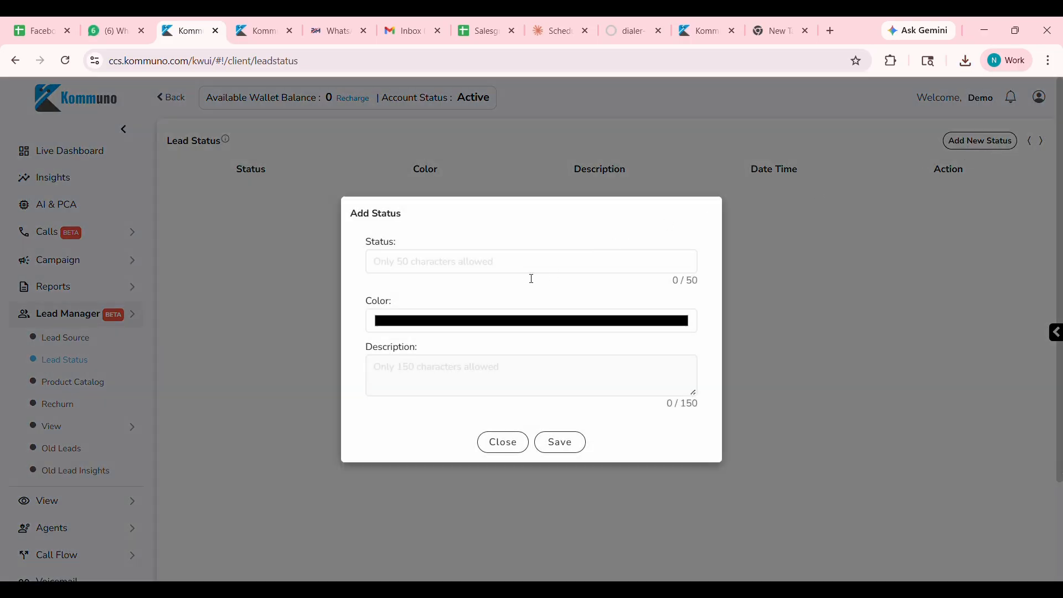
type("Not Interested")
left_click(575, 452)
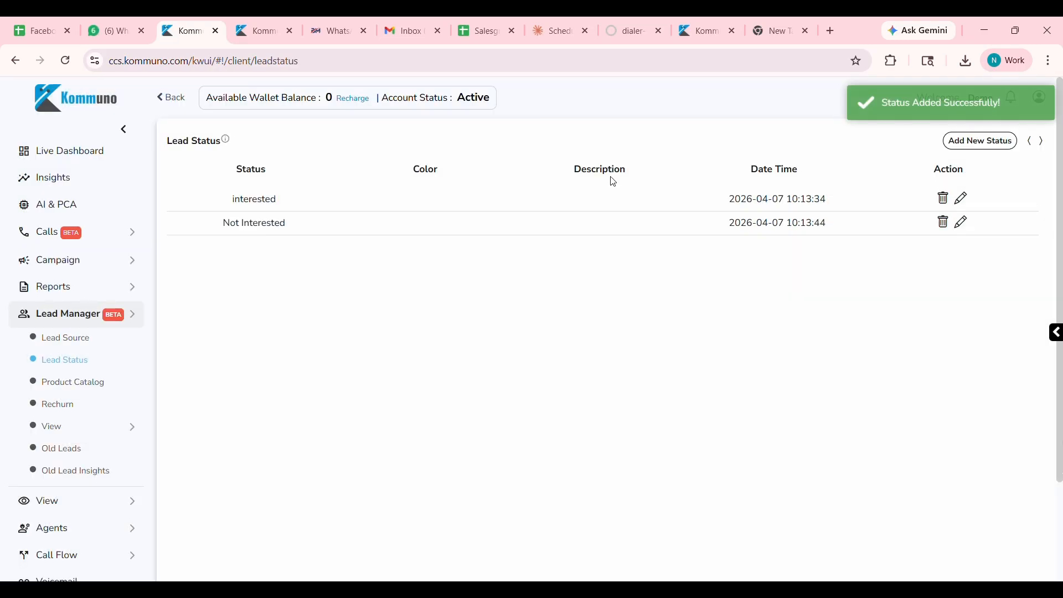
Add a product named "Incoming" to the Lead Manager's Product Catalog.
left_click(95, 386)
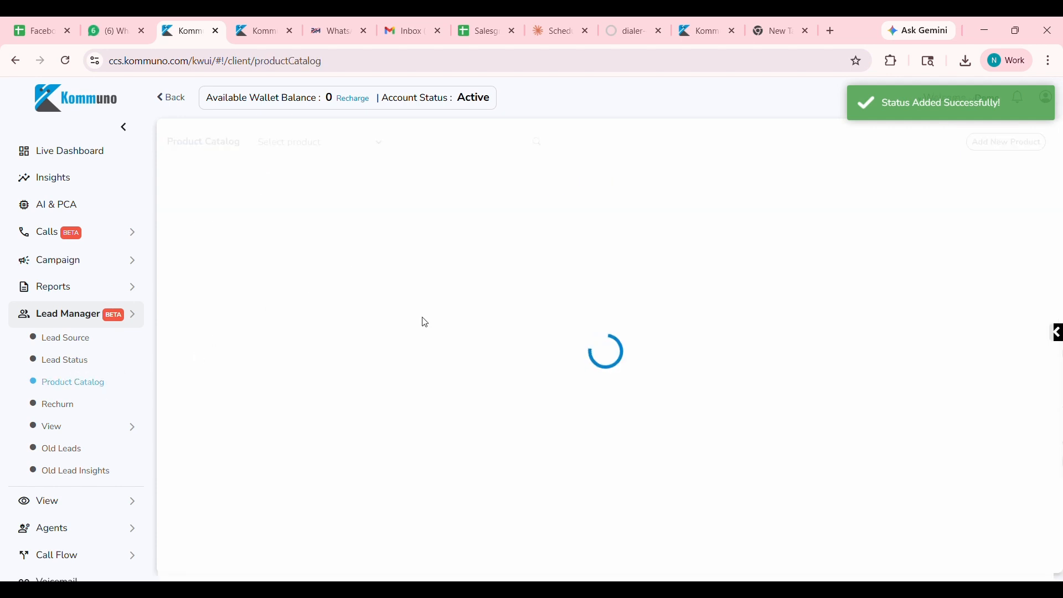
left_click(1001, 142)
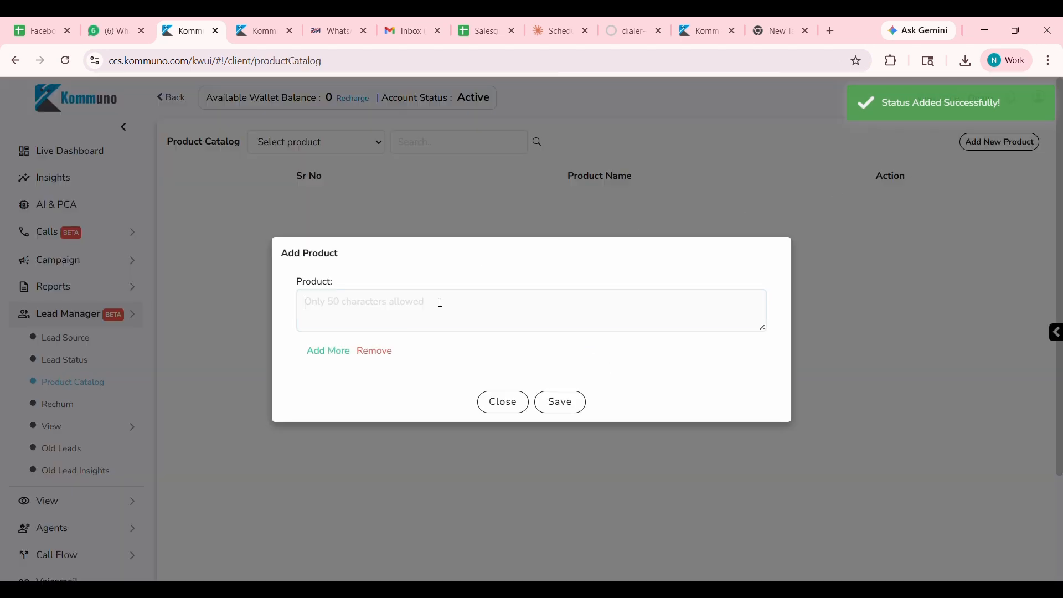
type("Incoming")
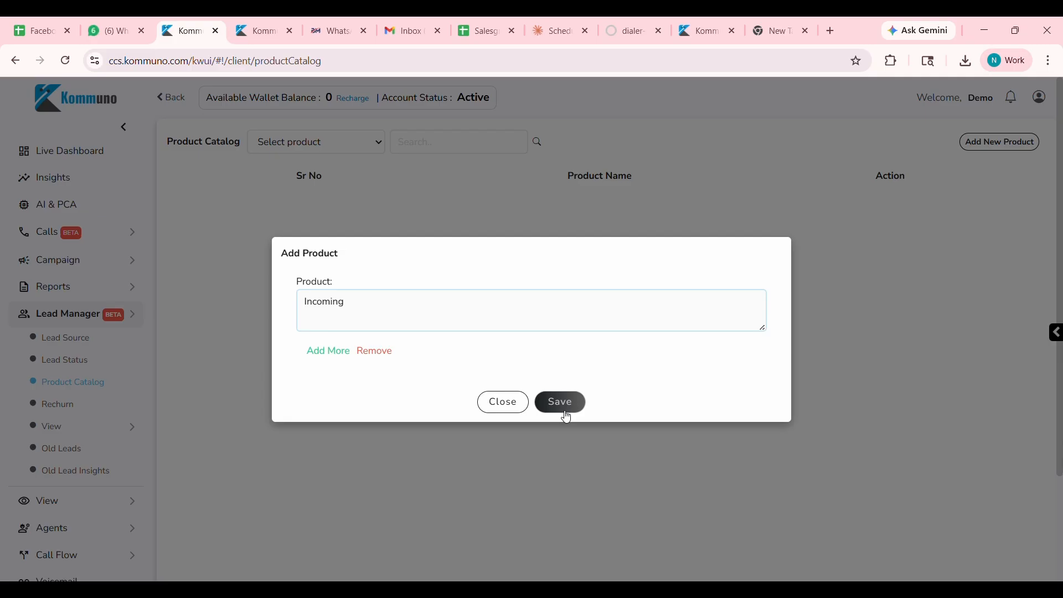
Place an outgoing call to the customer's phone number from the agent's Live Dashboard.
left_click(873, 201)
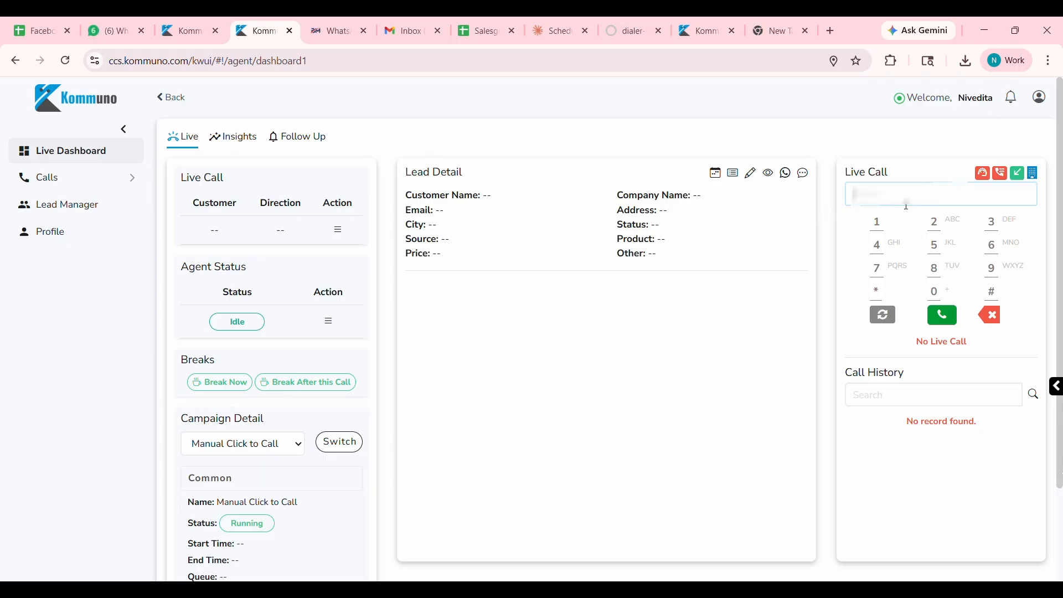
type("XXXXXXXXXX")
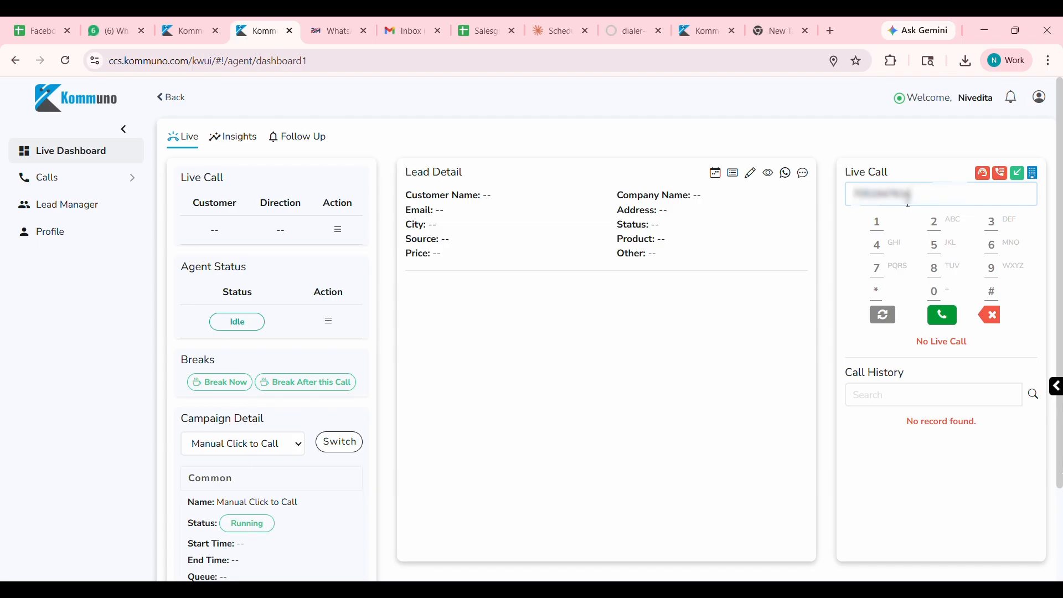
left_click(957, 326)
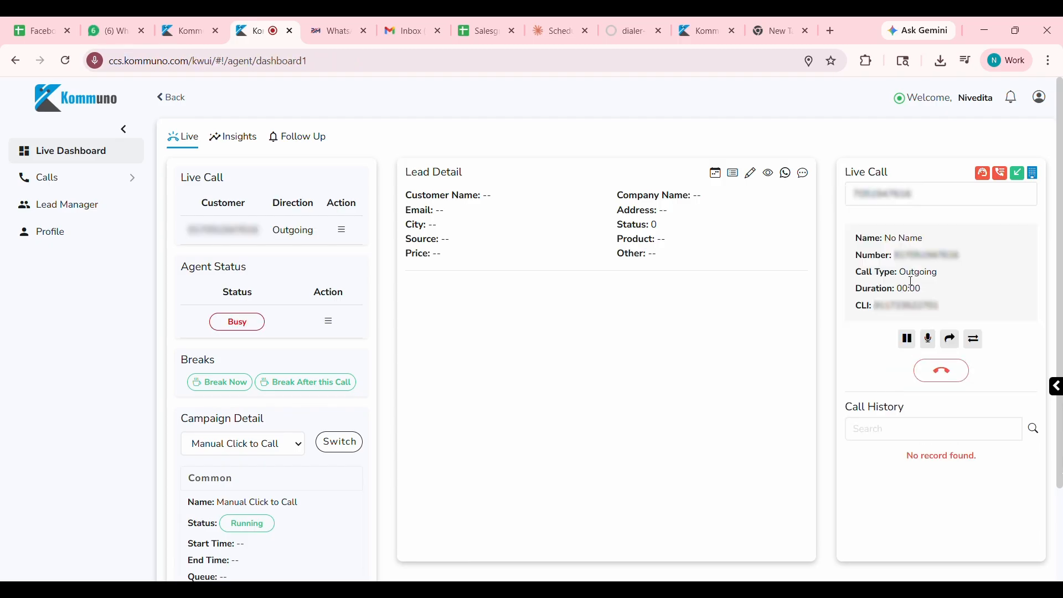
Put the live call on hold, resume it, and mute the microphone.
left_click(909, 342)
left_click(908, 340)
left_click(929, 340)
Schedule a follow-up call with the customer for 8 April 2026 with the message "testing call".
left_click(716, 174)
left_click(529, 303)
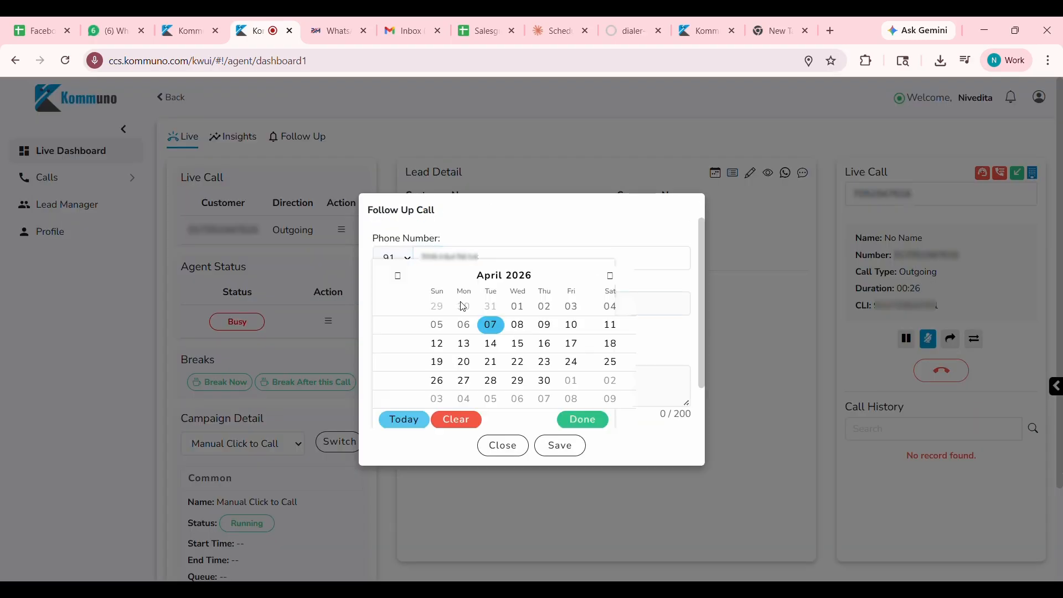
left_click(524, 328)
left_click(441, 380)
type("testing call")
left_click(566, 447)
View the agent's upcoming follow-up calls.
left_click(101, 169)
left_click(101, 164)
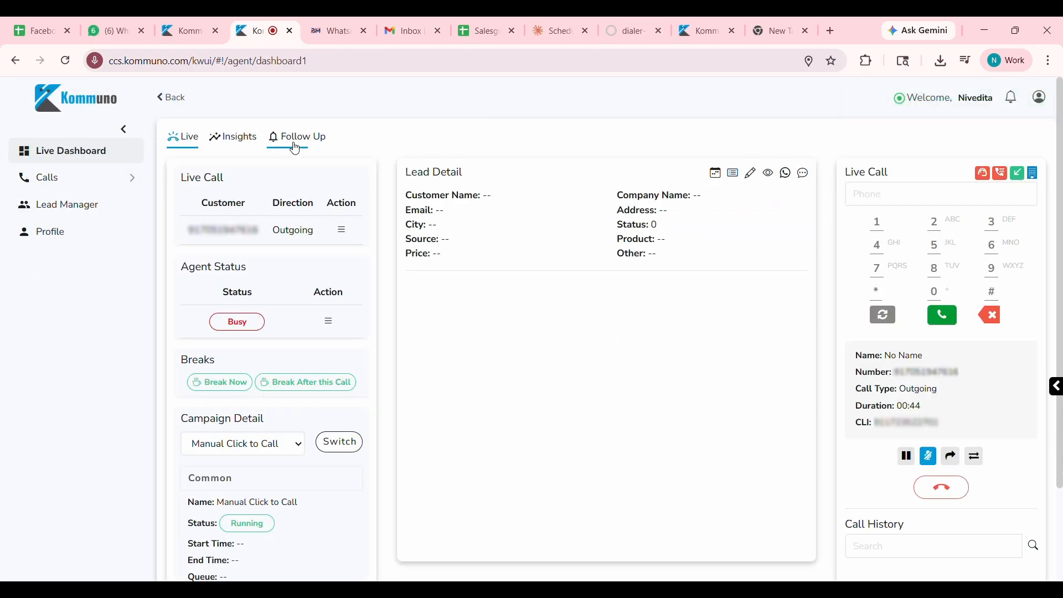
left_click(313, 145)
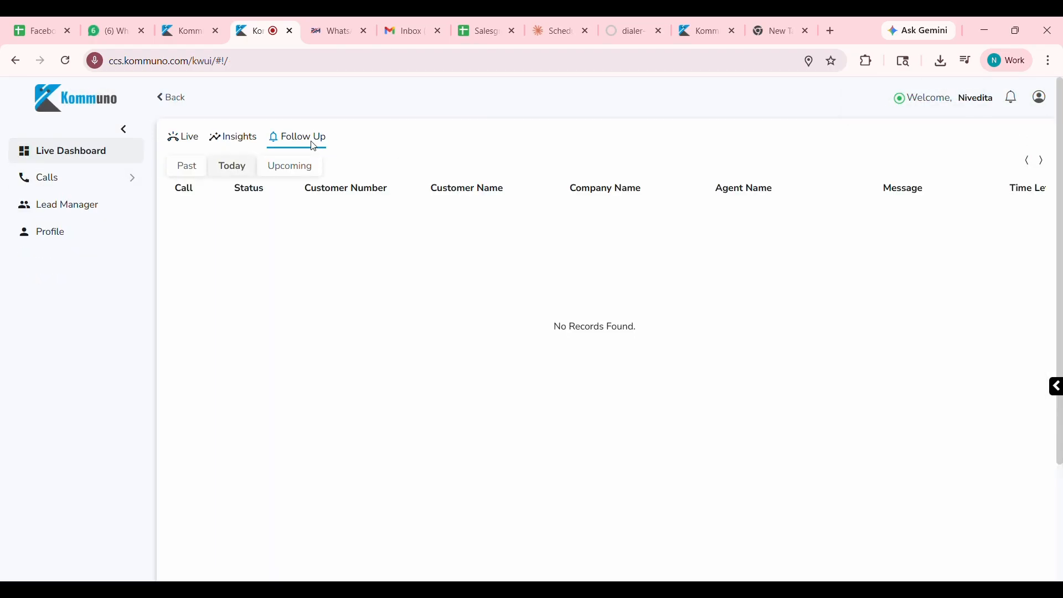
left_click(305, 169)
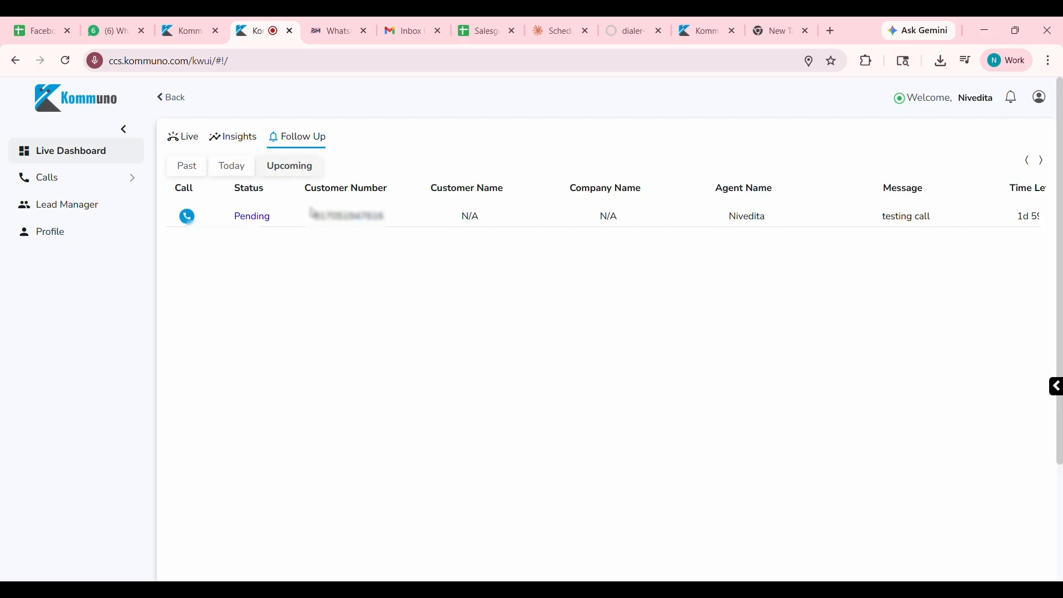
Add the remark "Call me later" to the customer's lead from the live call view.
left_click(192, 138)
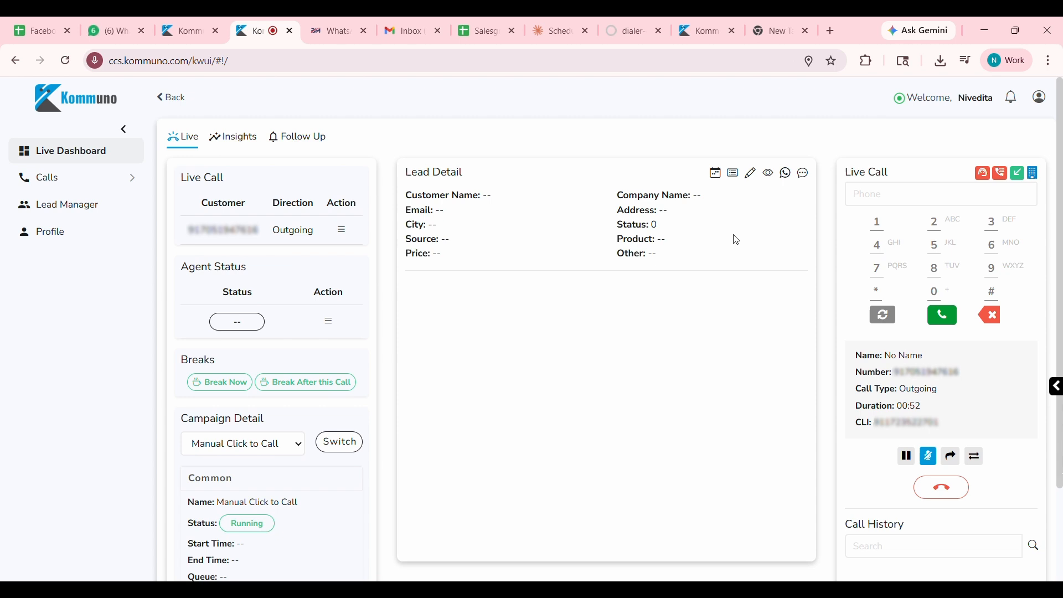
left_click(734, 173)
left_click(492, 273)
type("Call me later")
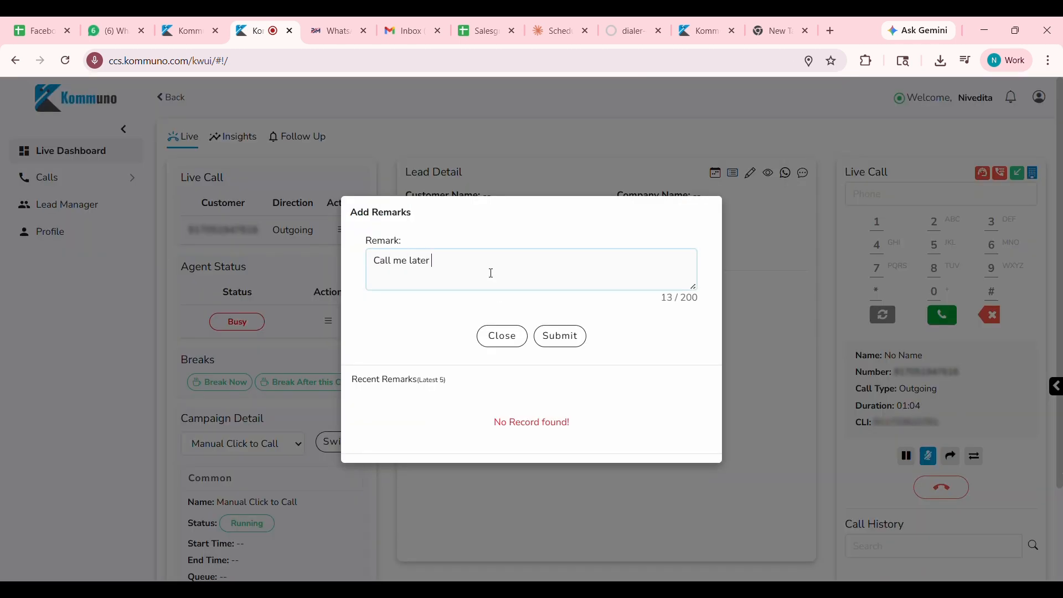
left_click(561, 336)
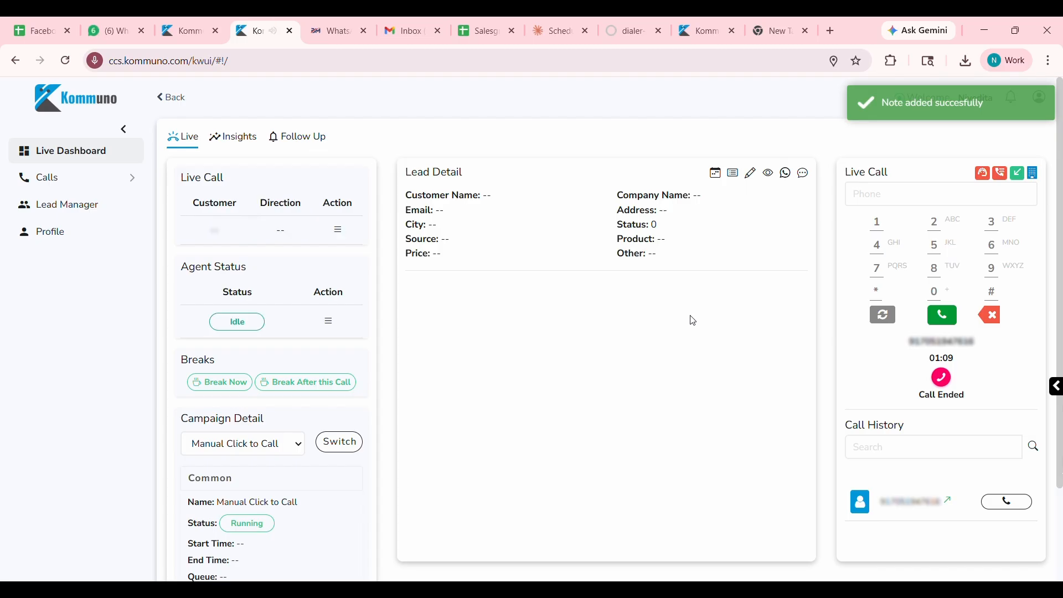
Update the lead with the customer name "testing call", the status interested and the product outgoing.
left_click(468, 182)
type("testing call")
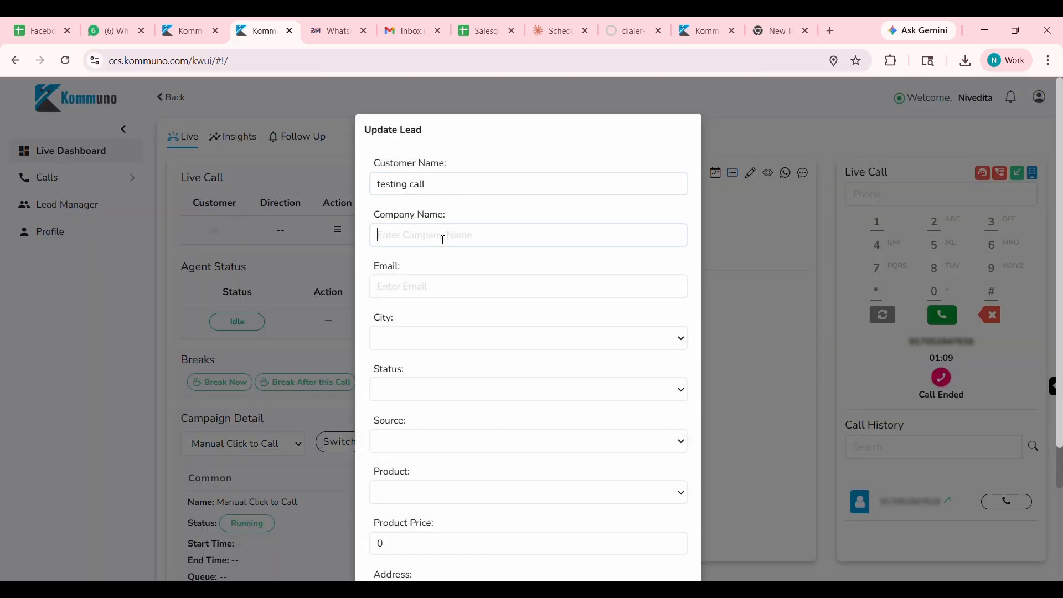
scroll(465, 349, "down", 2)
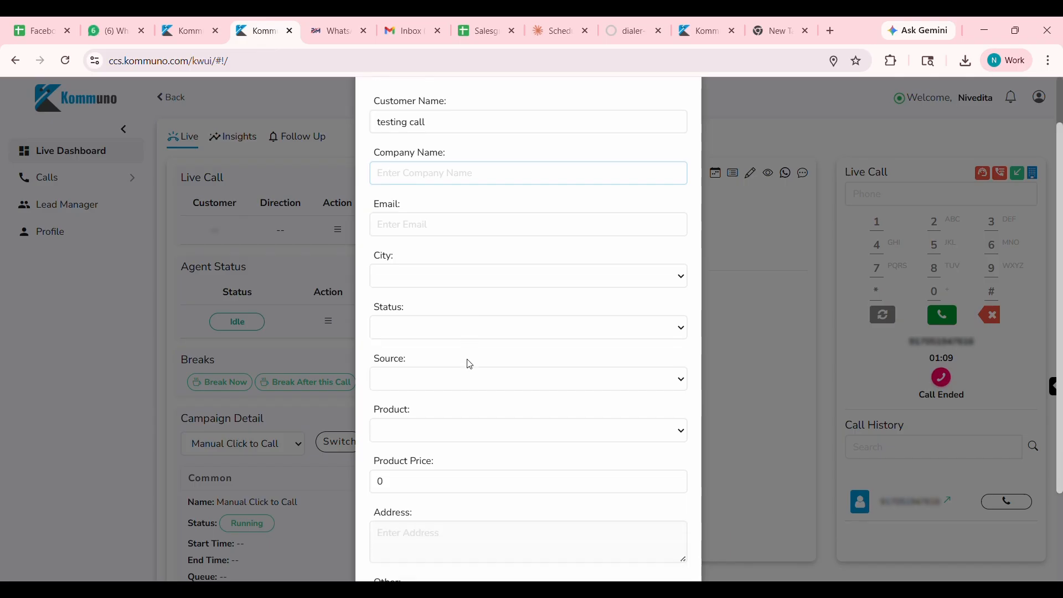
left_click(459, 229)
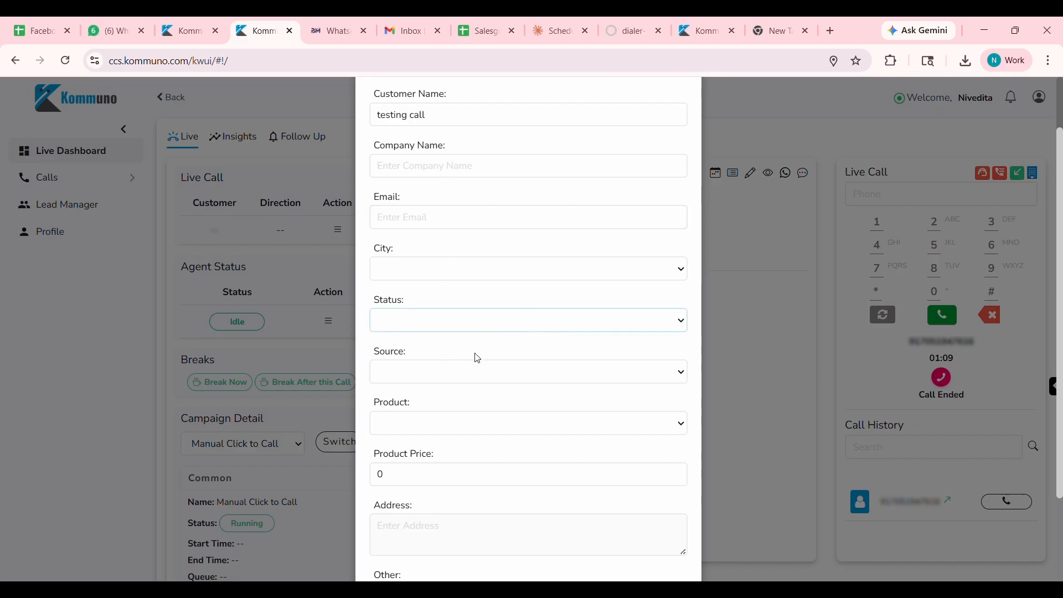
left_click(435, 385)
left_click(437, 424)
left_click(432, 493)
scroll(432, 494, "down", 2)
left_click(572, 530)
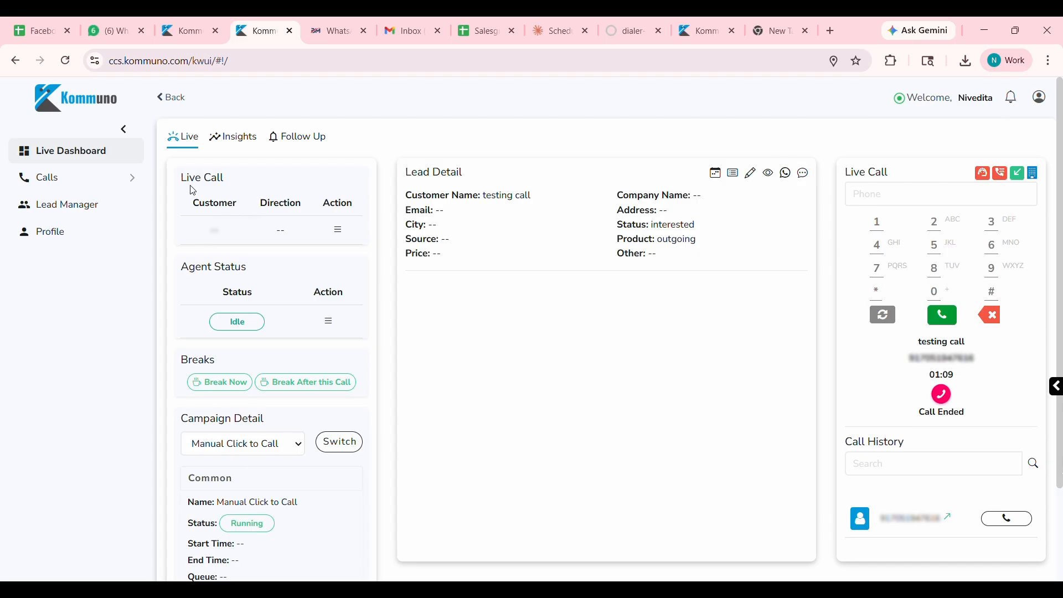
View the agent's call insights and the call records behind the total calls figure.
left_click(250, 144)
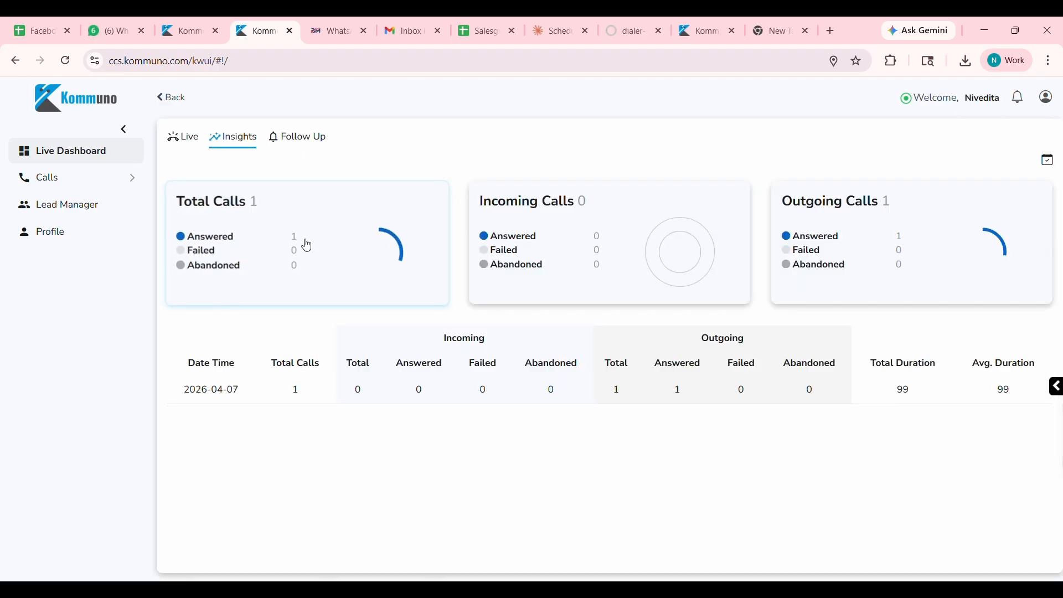
left_click(298, 242)
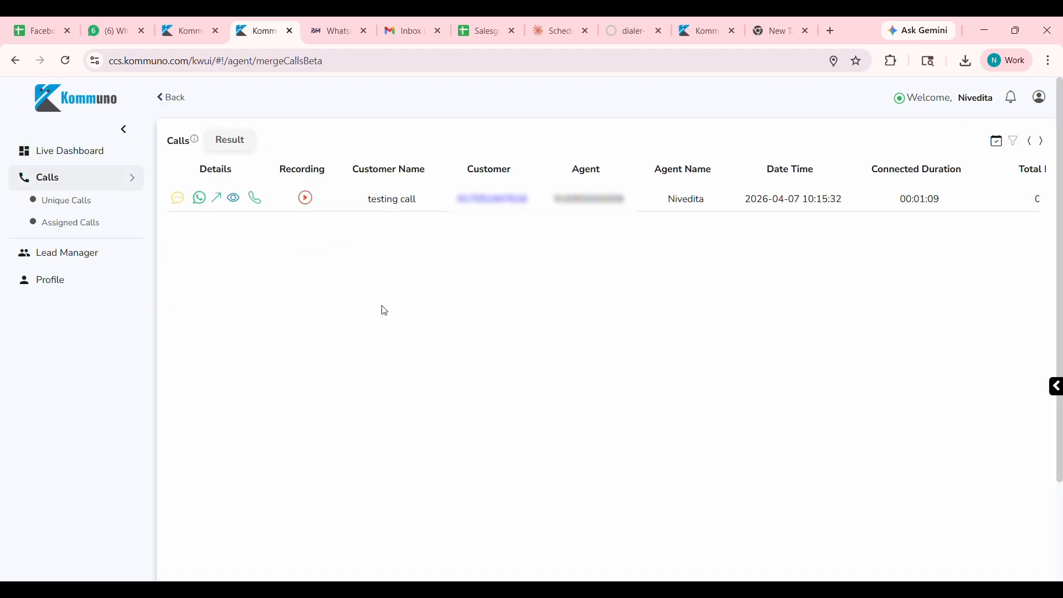
left_click(171, 106)
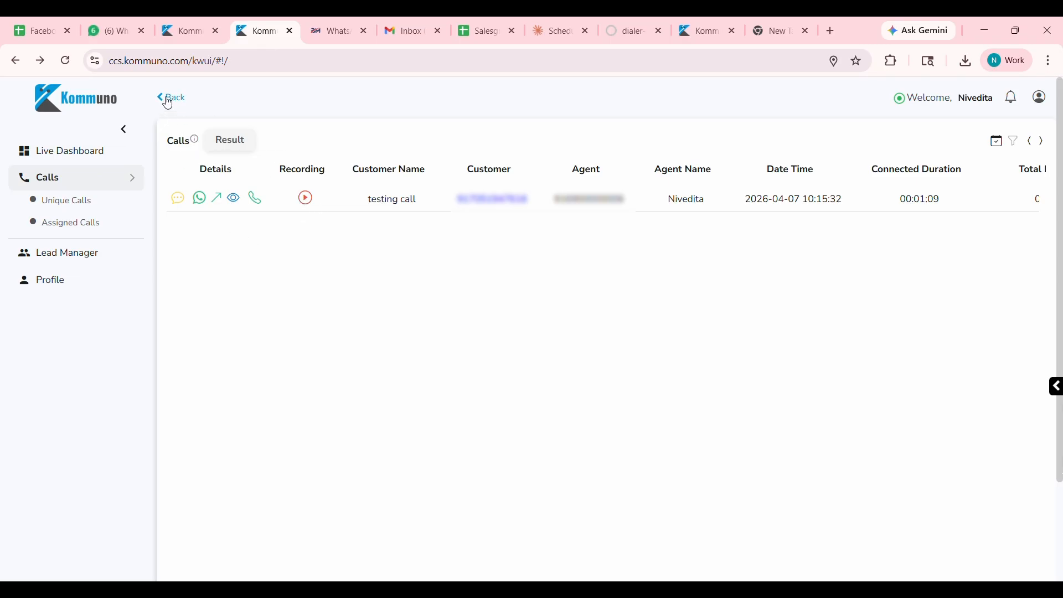
Call the customer back from the pending entry among the agent's upcoming follow-ups.
left_click(114, 152)
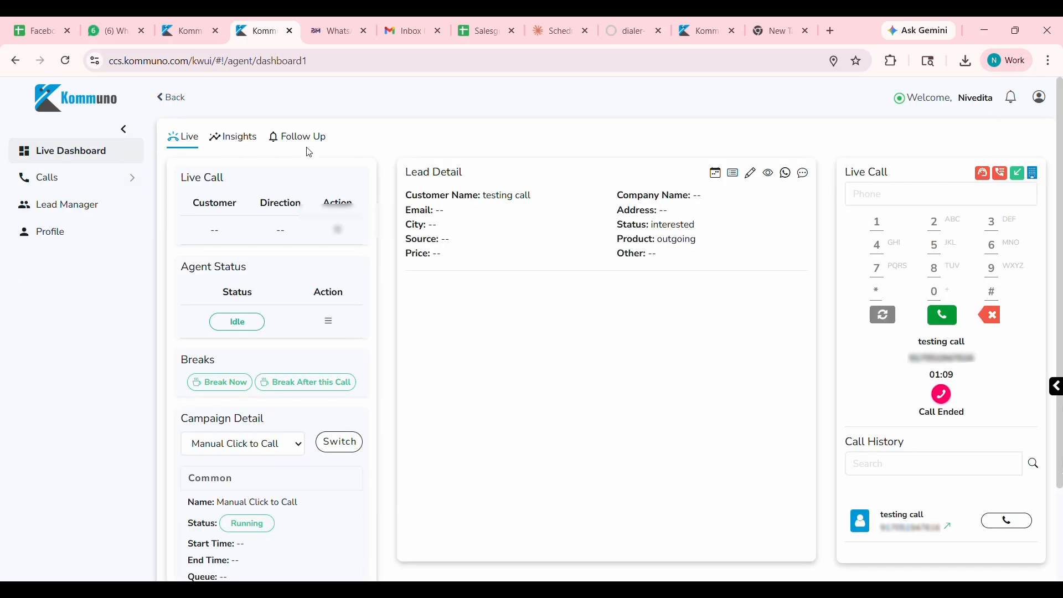
left_click(307, 140)
left_click(278, 169)
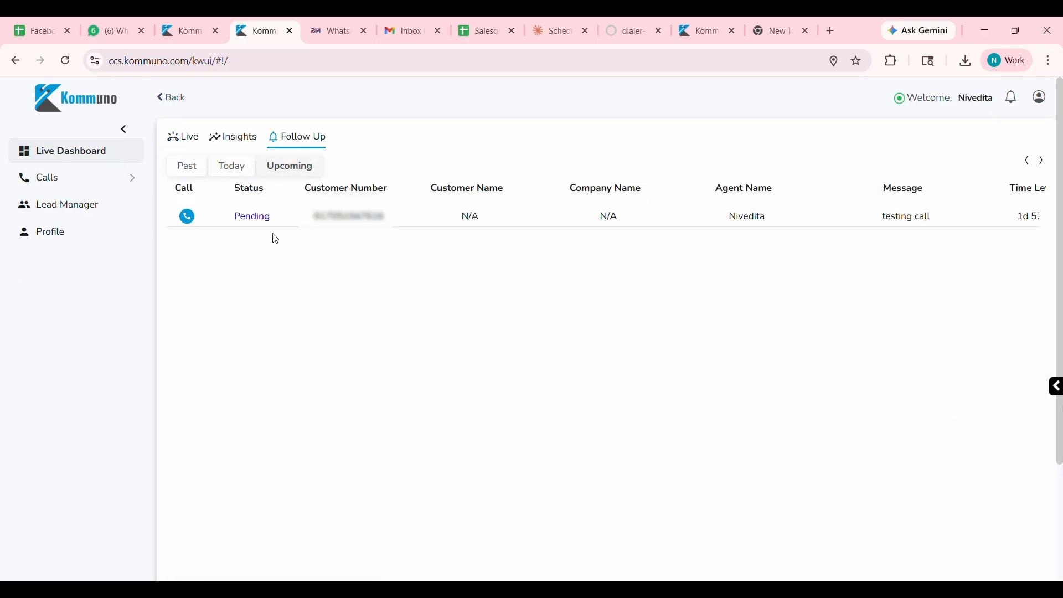
left_click(188, 218)
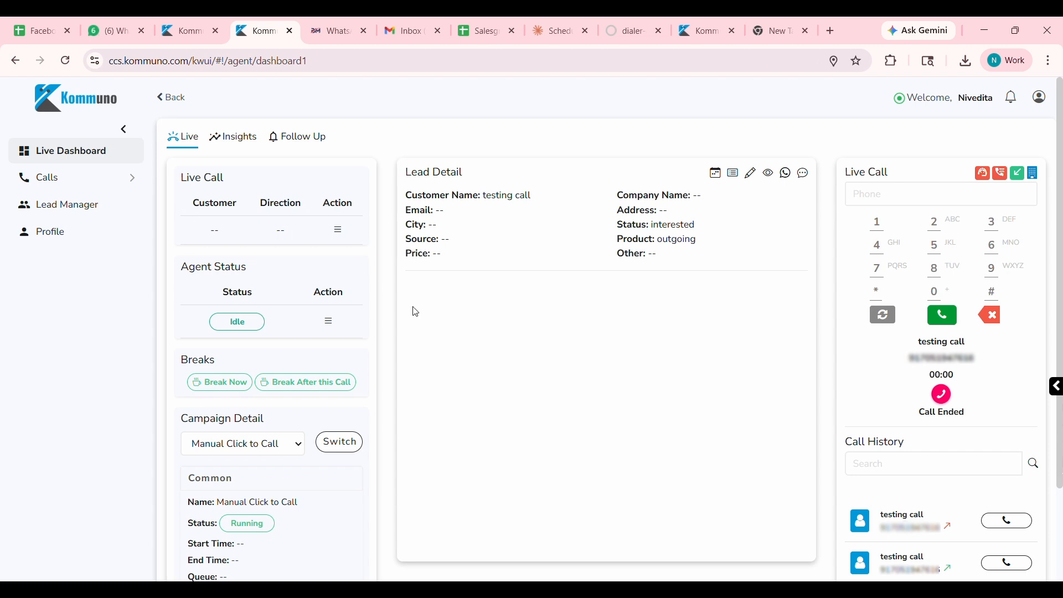
View the "testing call" lead's remarks and follow-up forms in the agent's Lead Manager, and the agent's profile page.
left_click(89, 213)
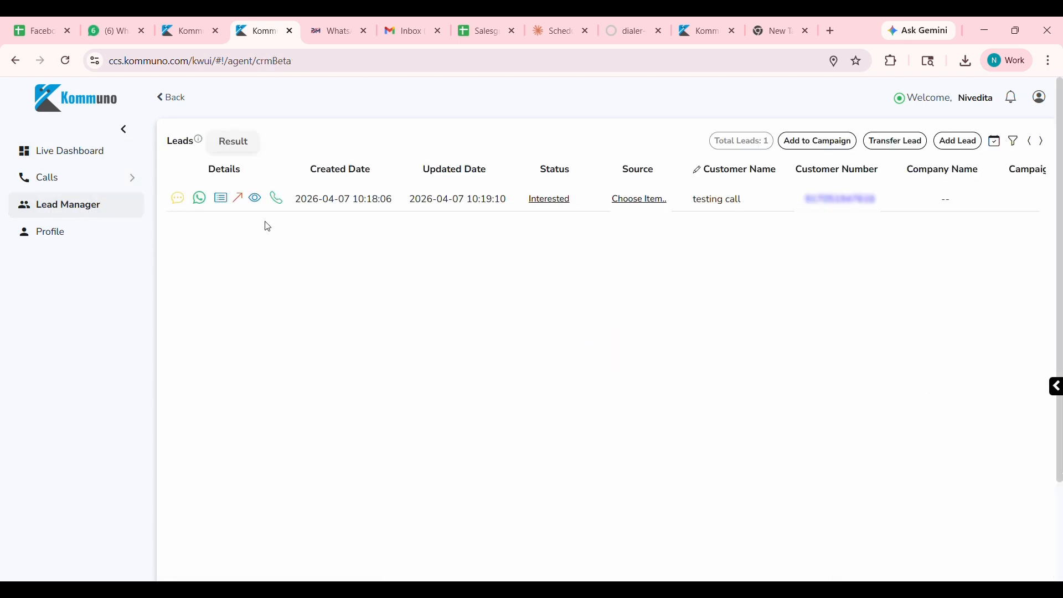
left_click(221, 199)
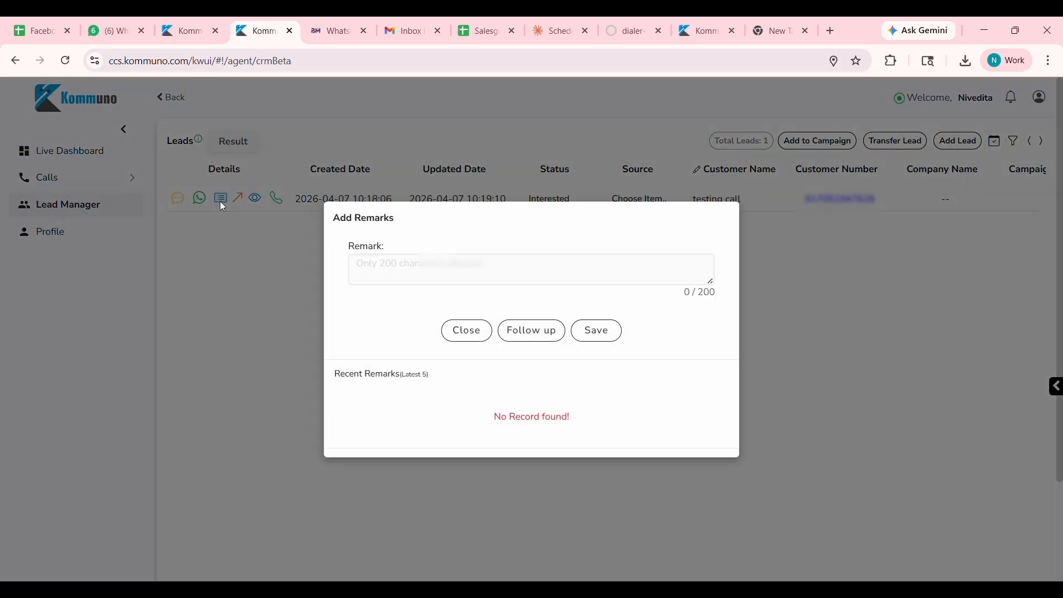
left_click(518, 330)
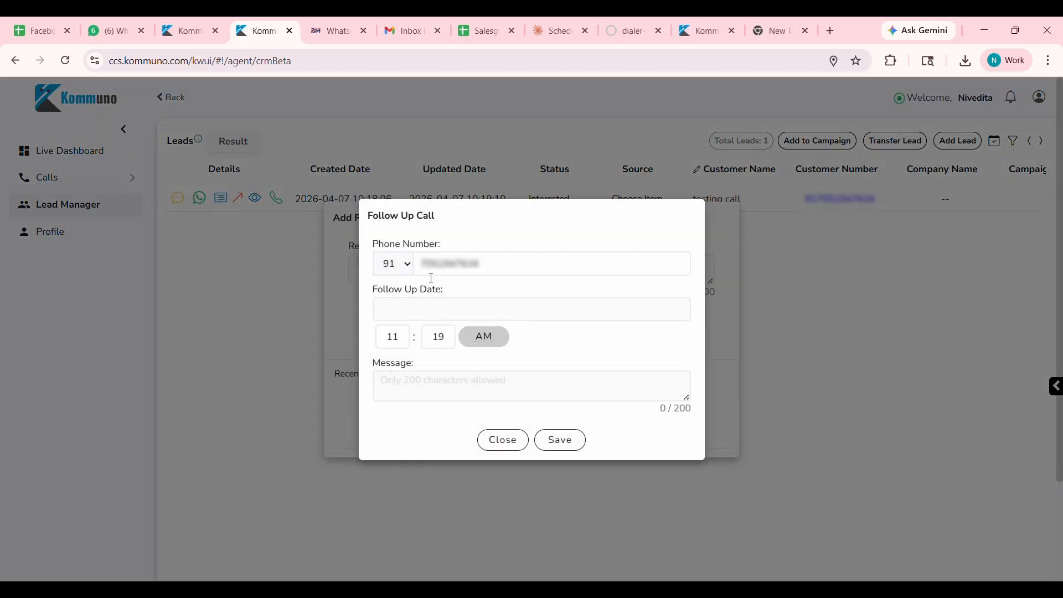
left_click(524, 471)
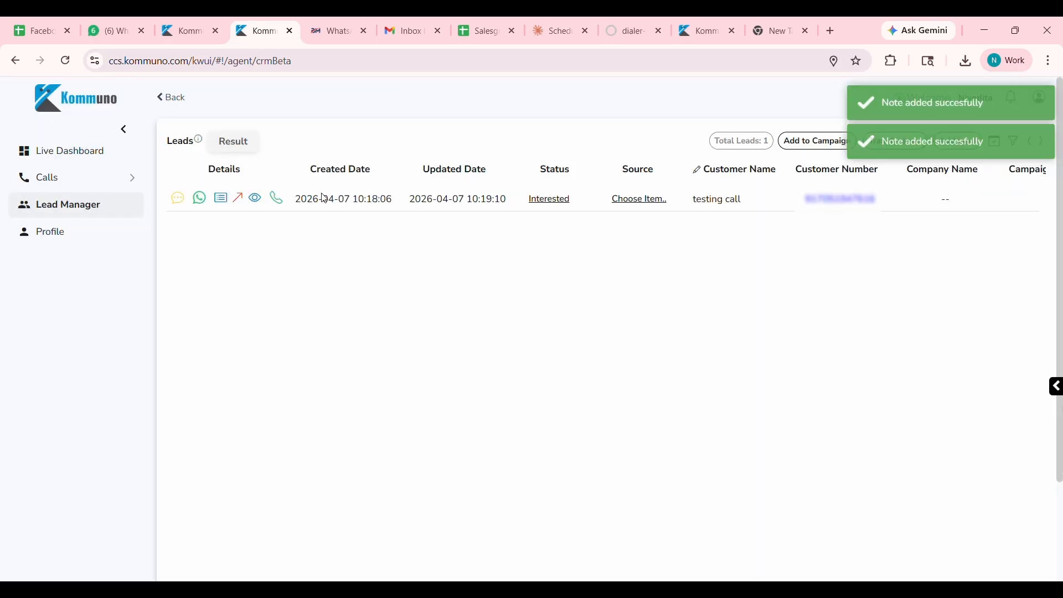
left_click(63, 242)
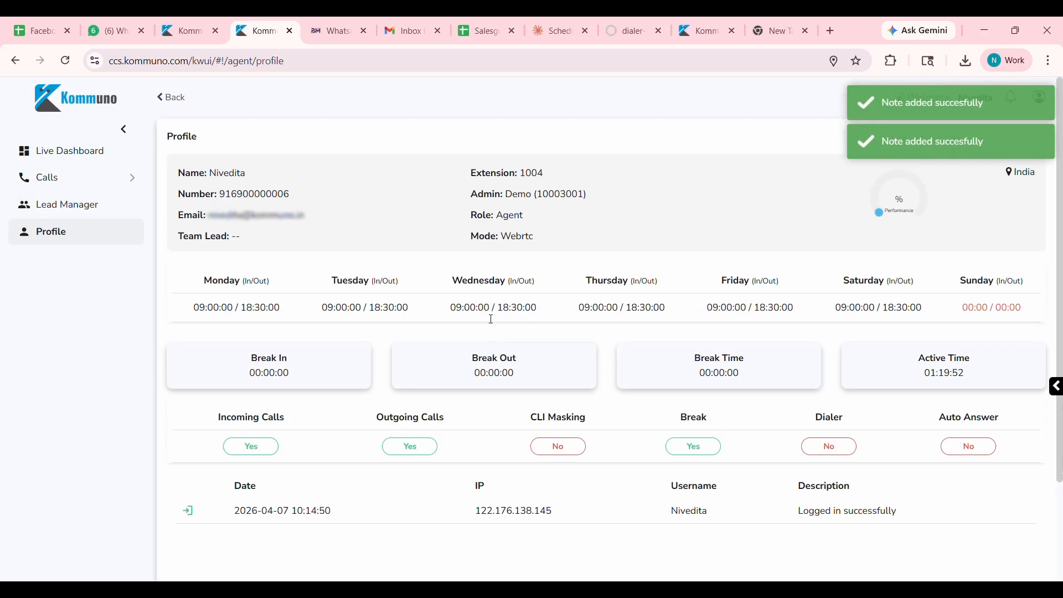
Start an immediate agent break with the reason Meeting, and end the break.
left_click(89, 158)
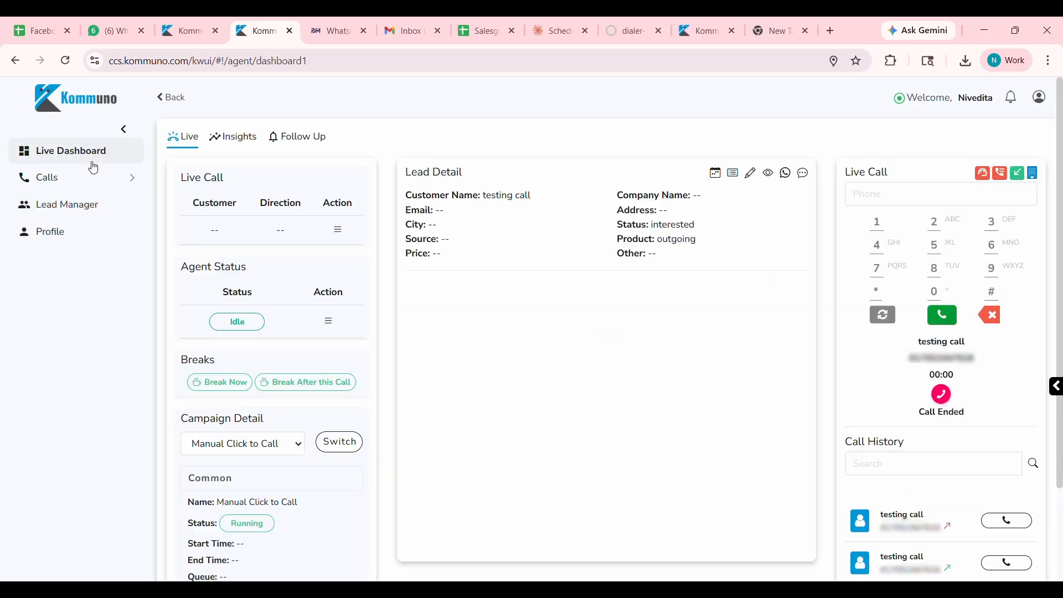
left_click(235, 383)
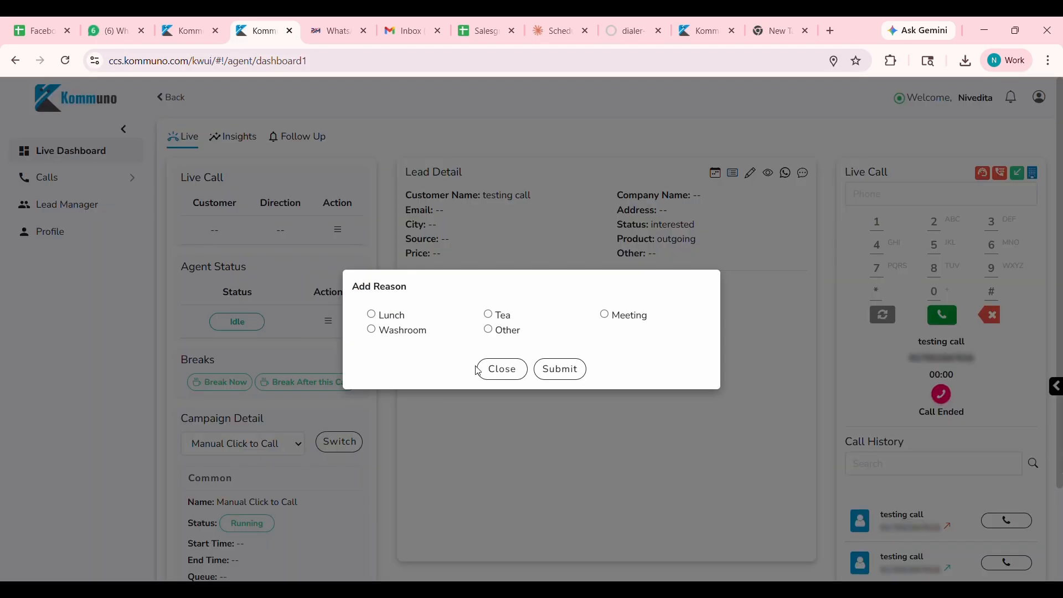
left_click(605, 315)
left_click(566, 369)
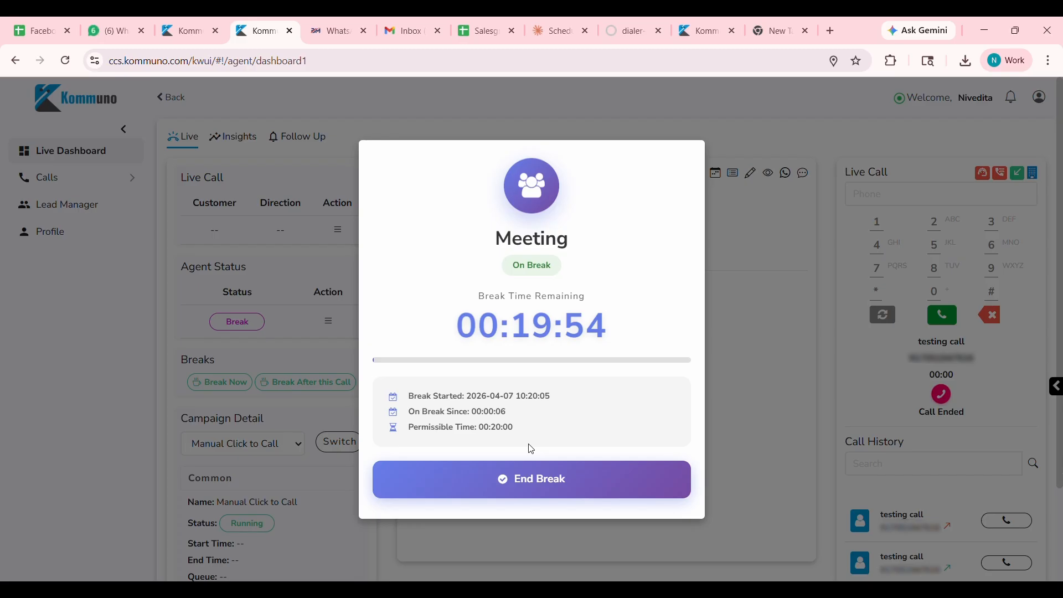
left_click(570, 482)
Switch to the client account's portal page and open a new entry in the call flow media list.
key("ctrl+Page_Up")
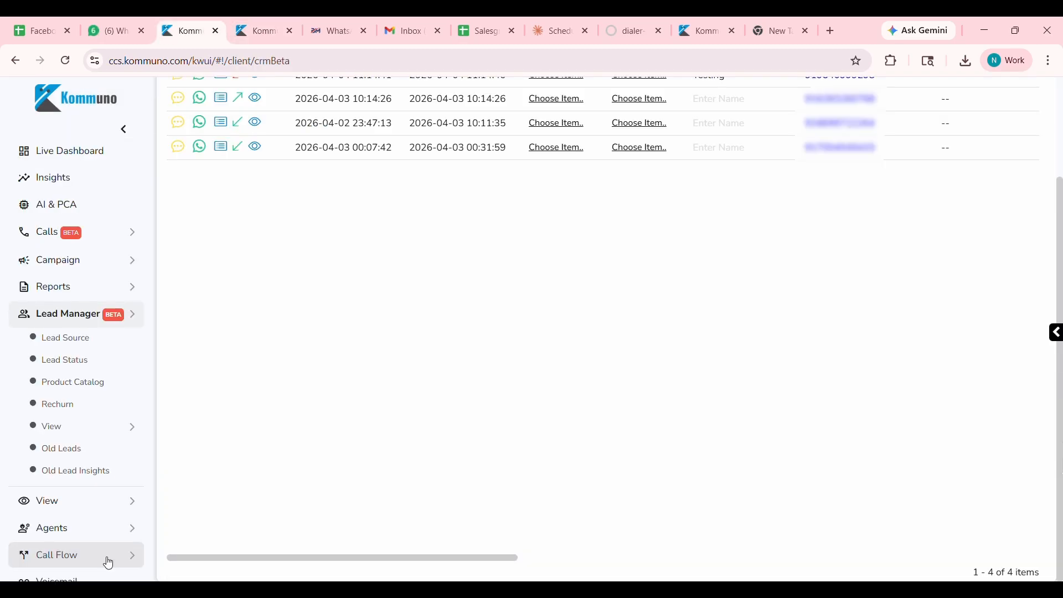
left_click(108, 563)
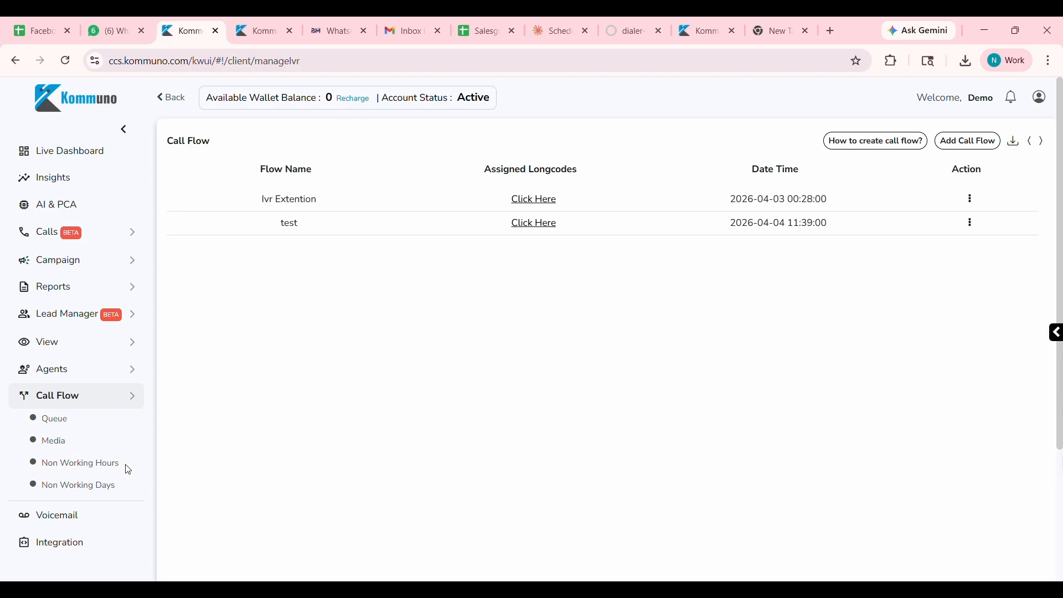
left_click(62, 443)
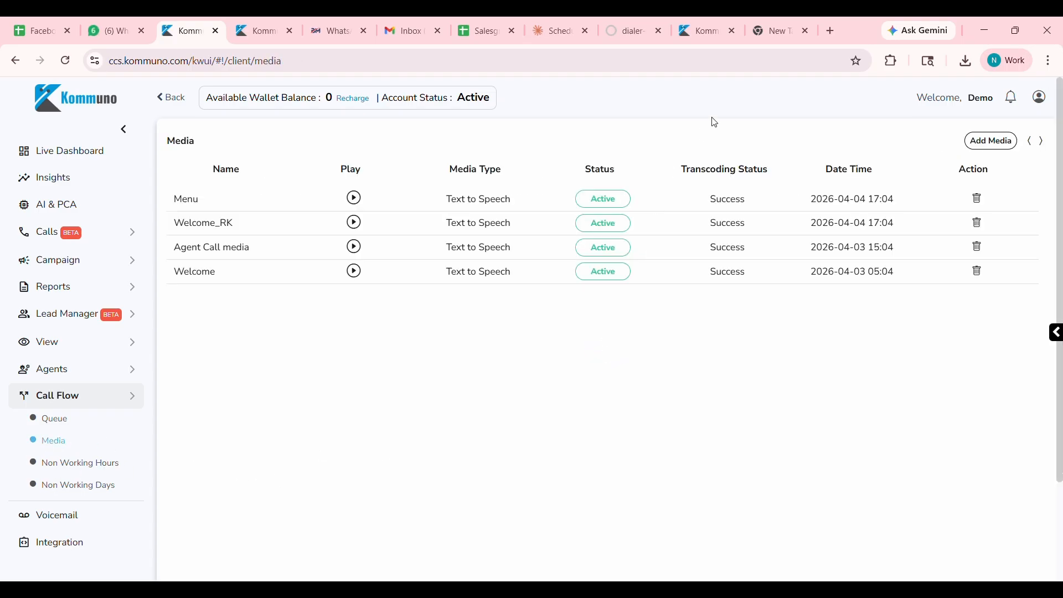
left_click(995, 142)
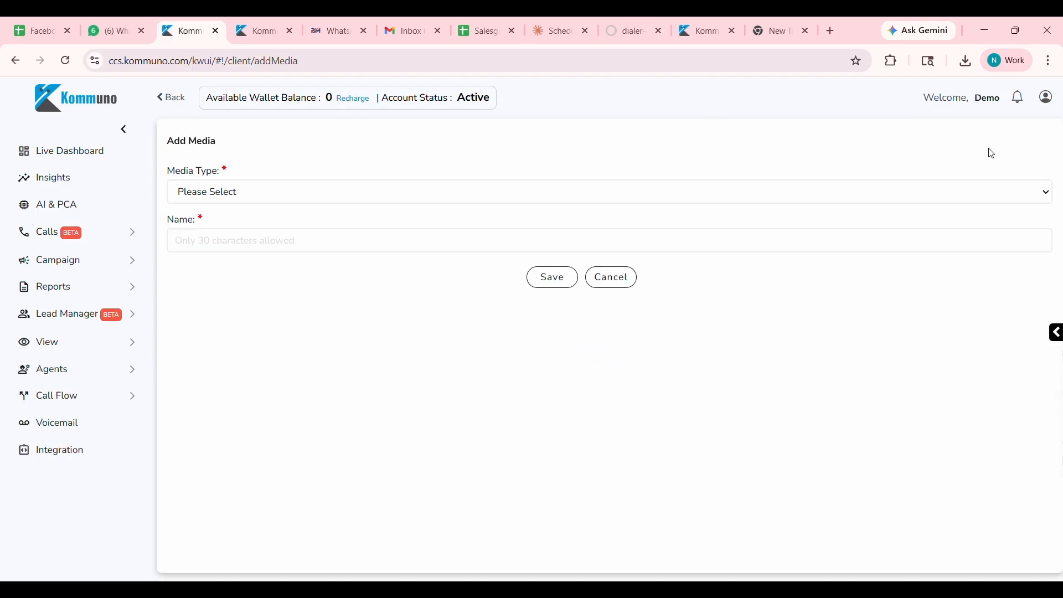
Name the new media "Welcome Prompt", set its type to Upload, and upload the file Welcoe.wav.
left_click(427, 197)
left_click(255, 220)
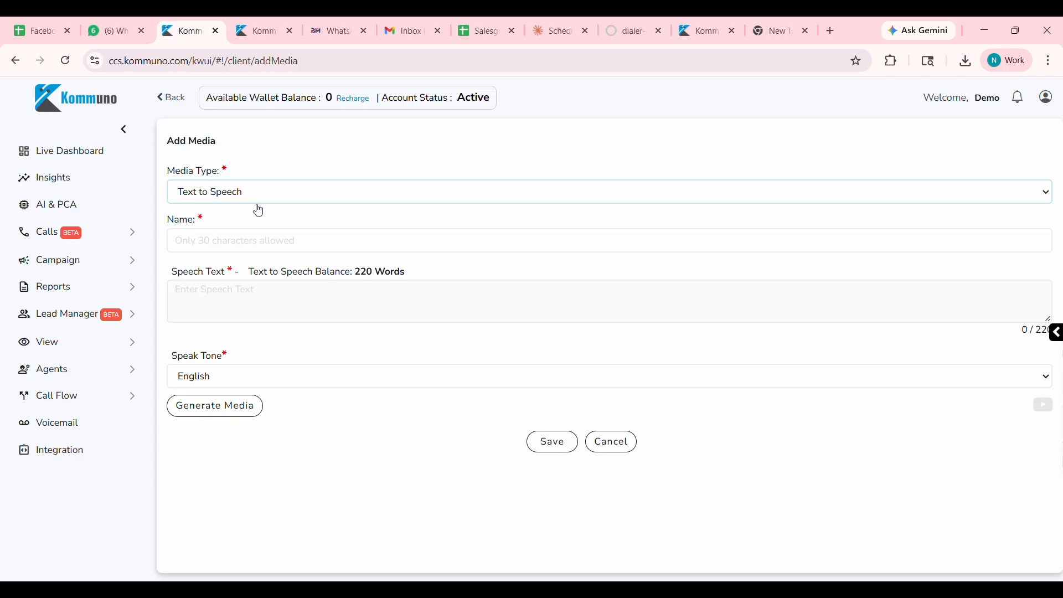
type("Welcom")
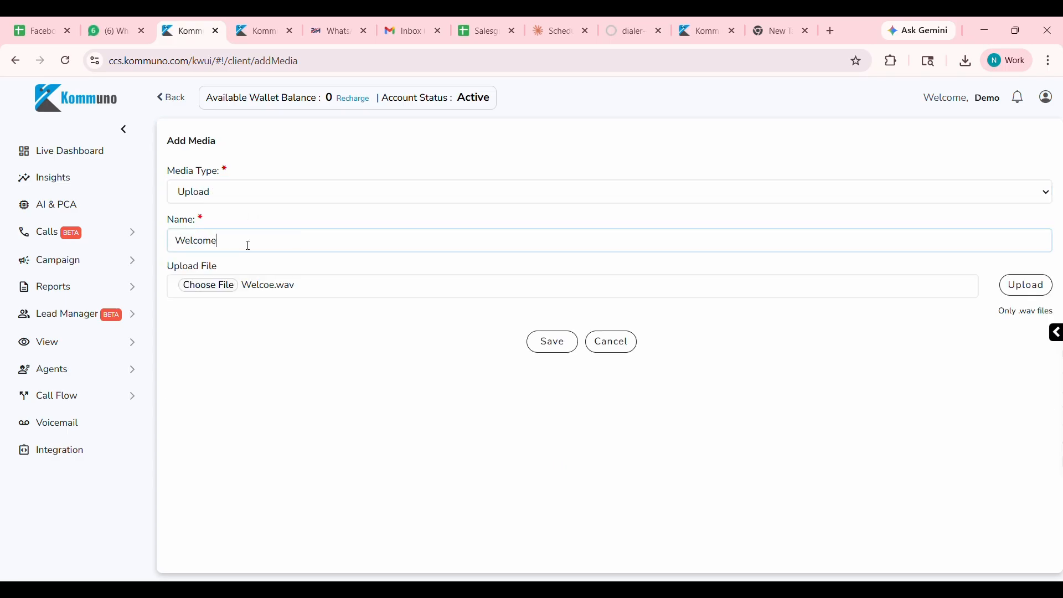
type("e Prompt")
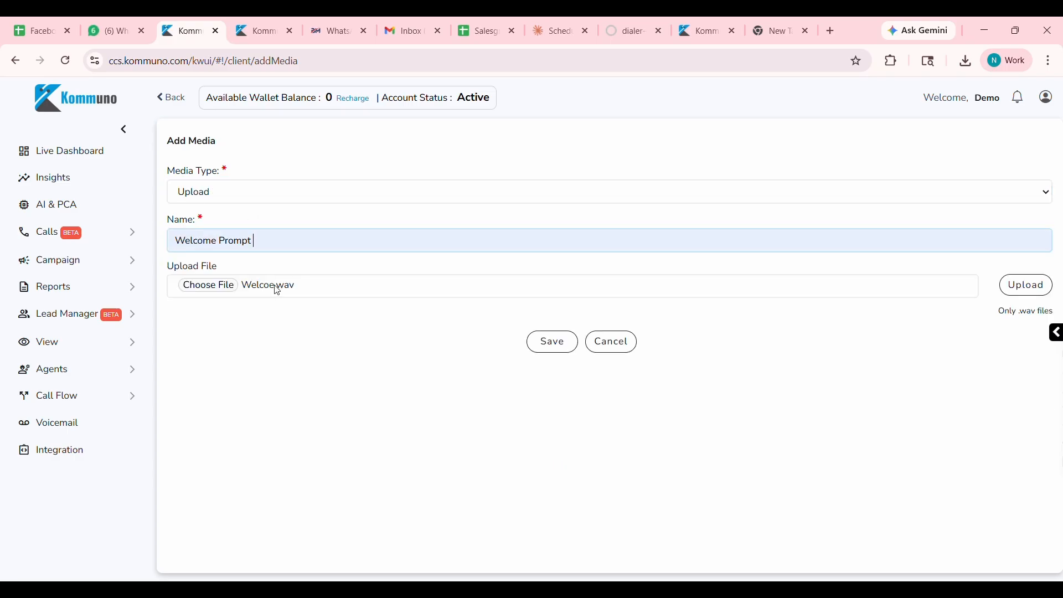
left_click(549, 340)
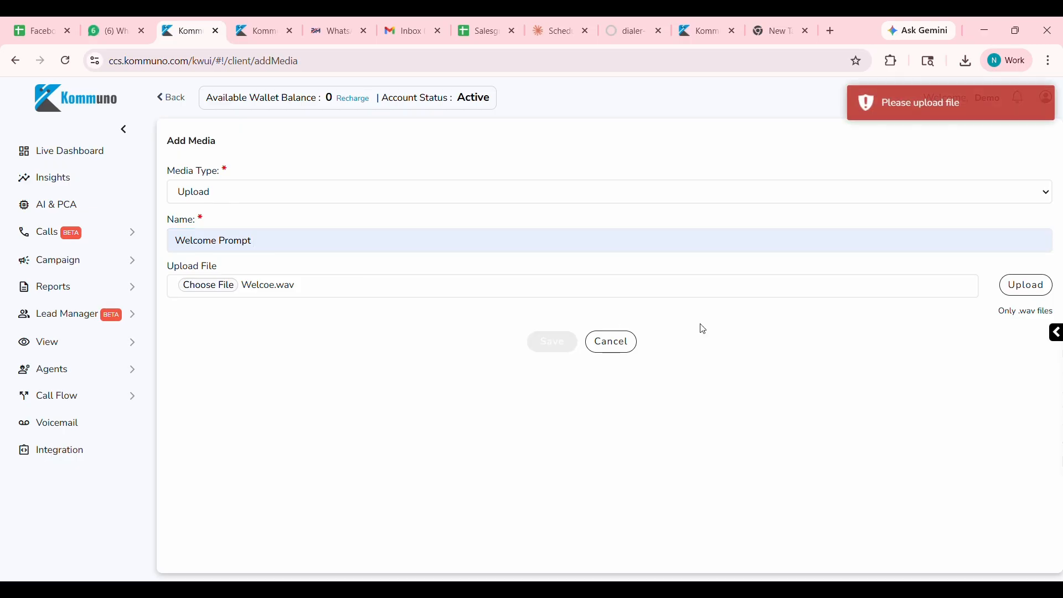
left_click(1024, 286)
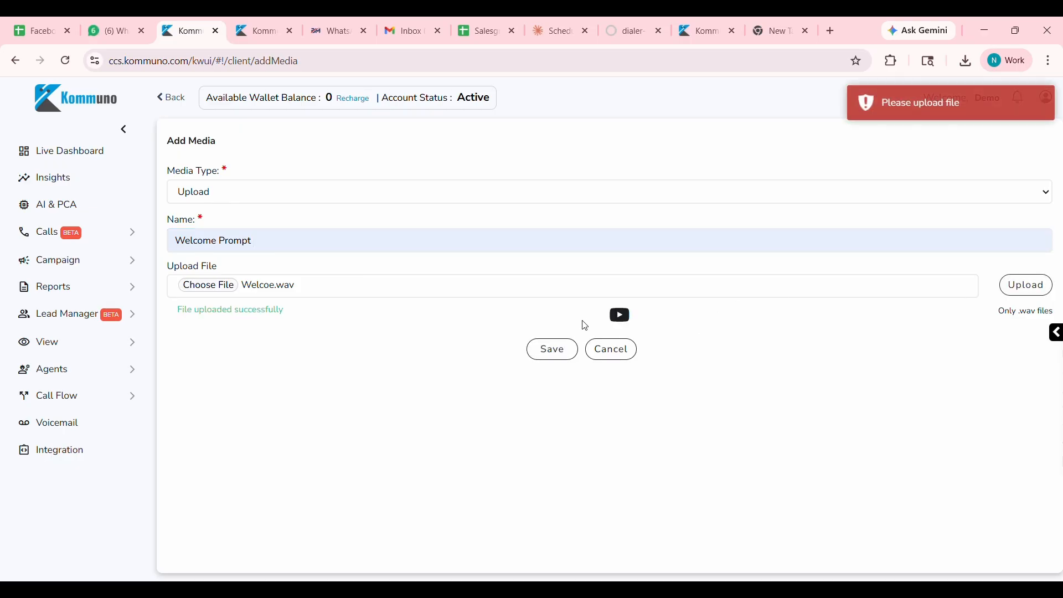
Change the media type to Text to Speech and enter the speech text "Weclome to Kommuno Technologies" with the English speak tone.
left_click(218, 192)
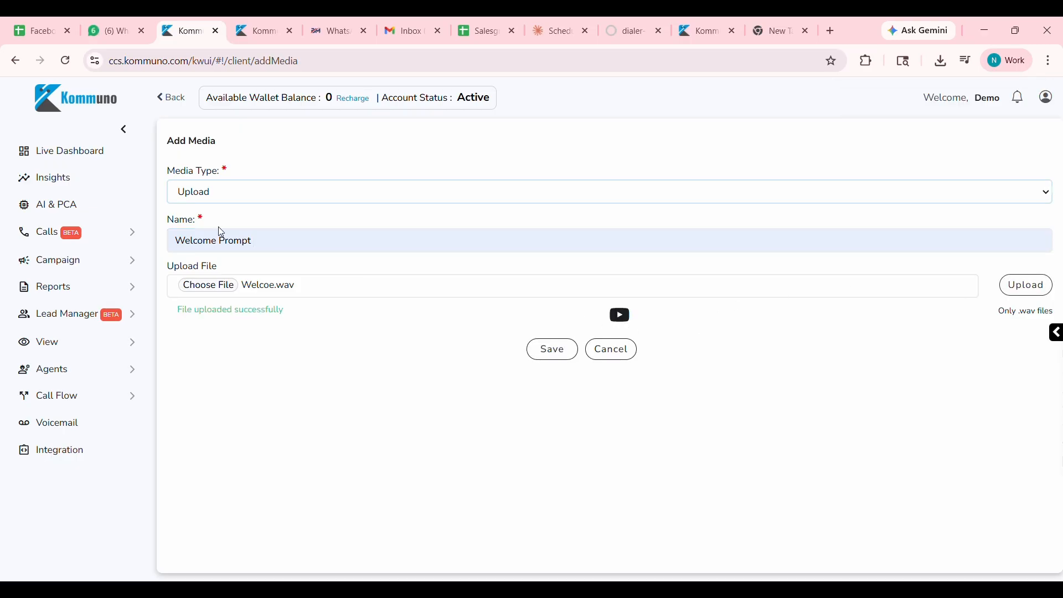
left_click(218, 227)
left_click(259, 310)
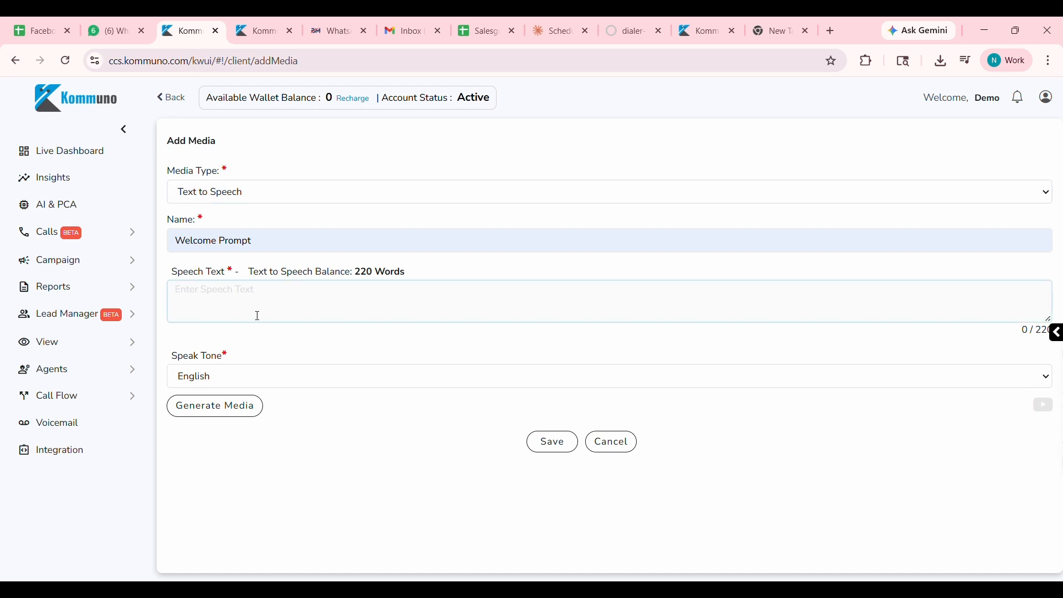
left_click(235, 373)
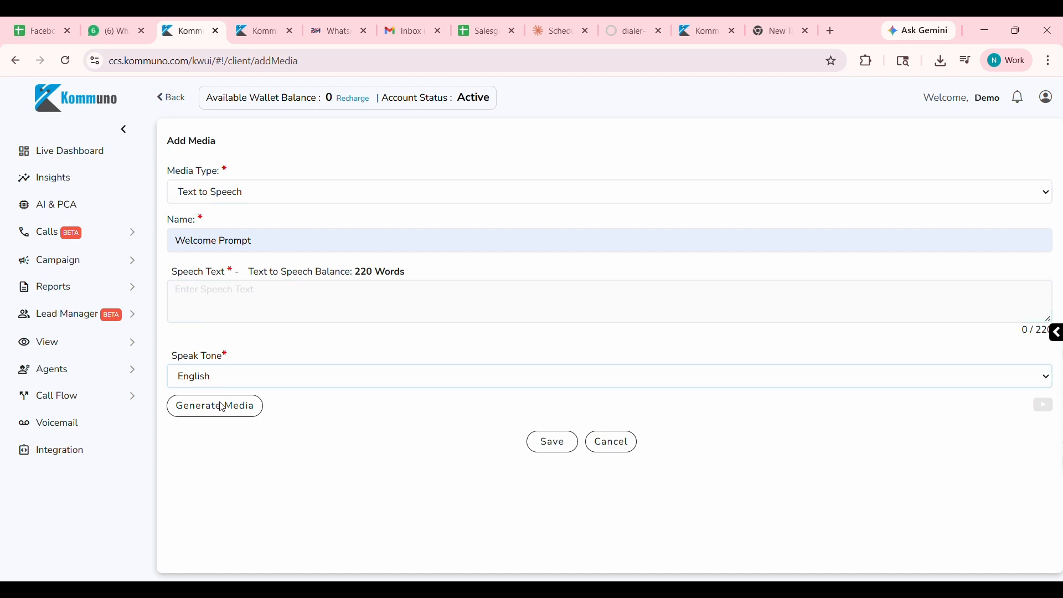
left_click(246, 310)
type("Weclome")
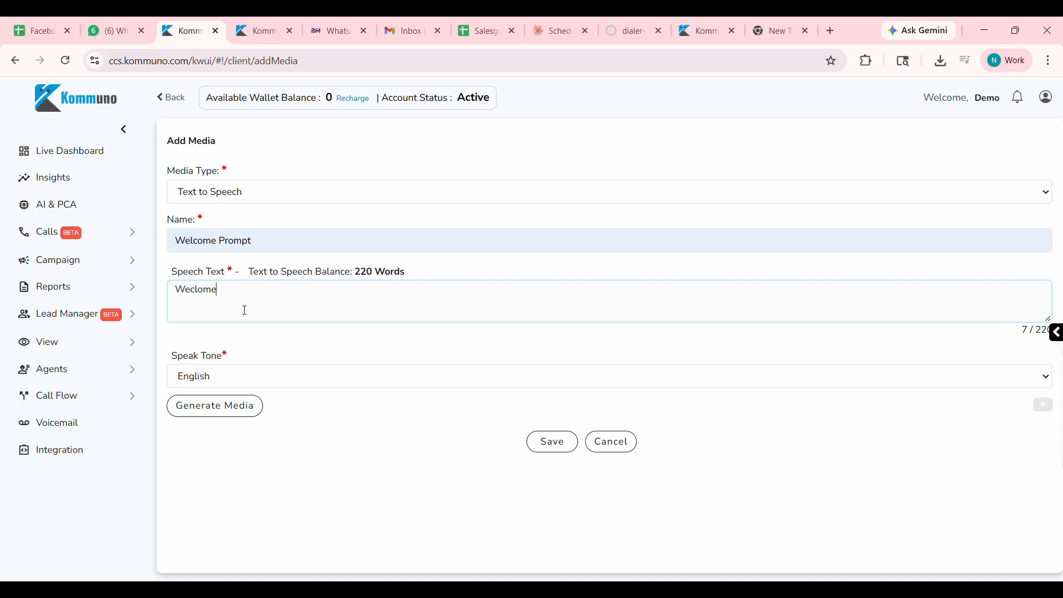
type(" to Kommuno T")
type("ec")
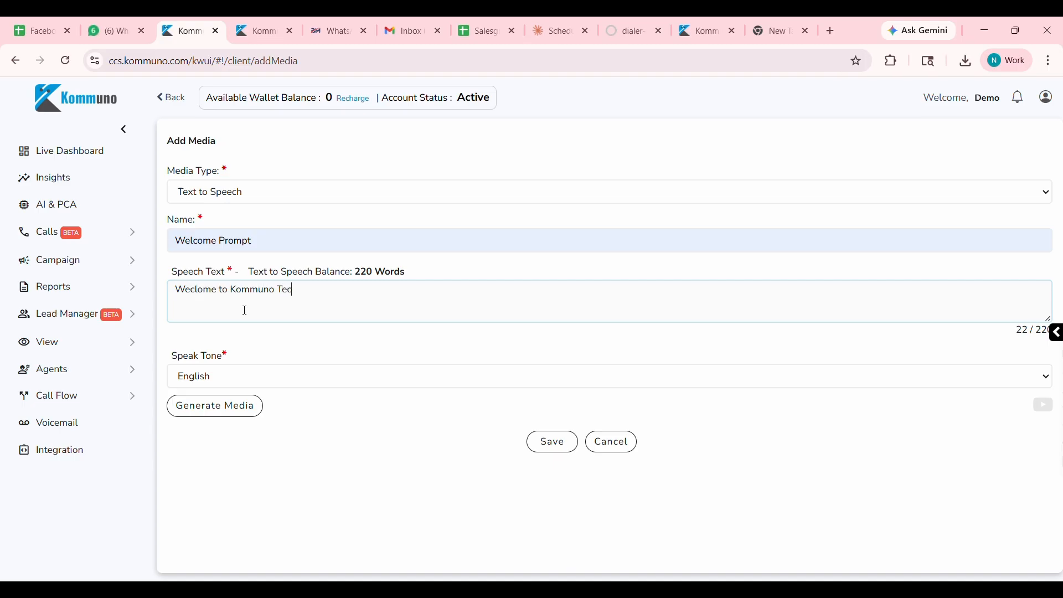
type("hnologies")
Generate the Welcome Prompt audio, open and close its playback preview, and save the media.
left_click(224, 407)
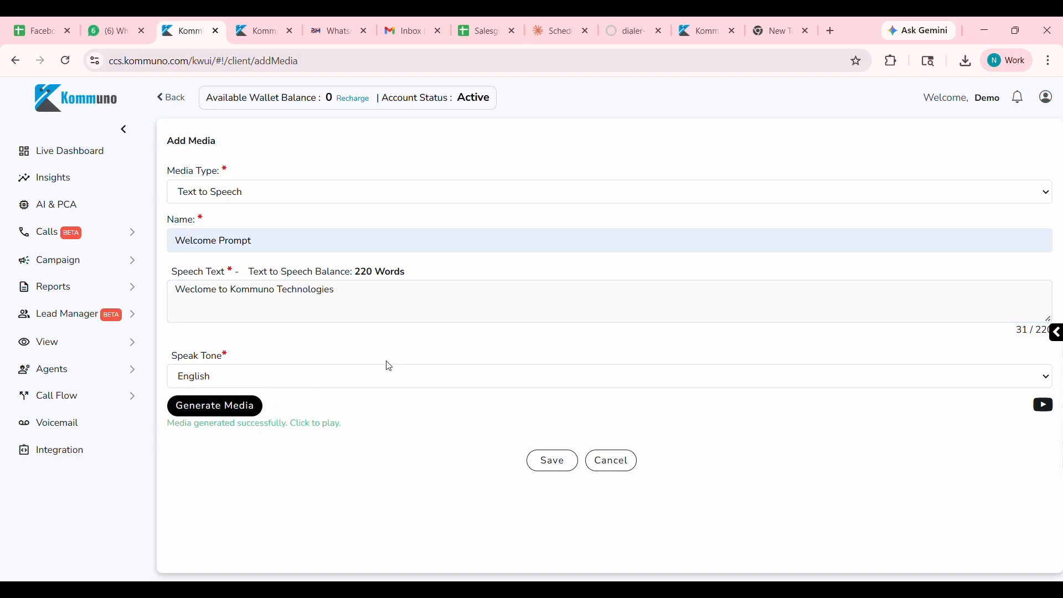
left_click(1045, 407)
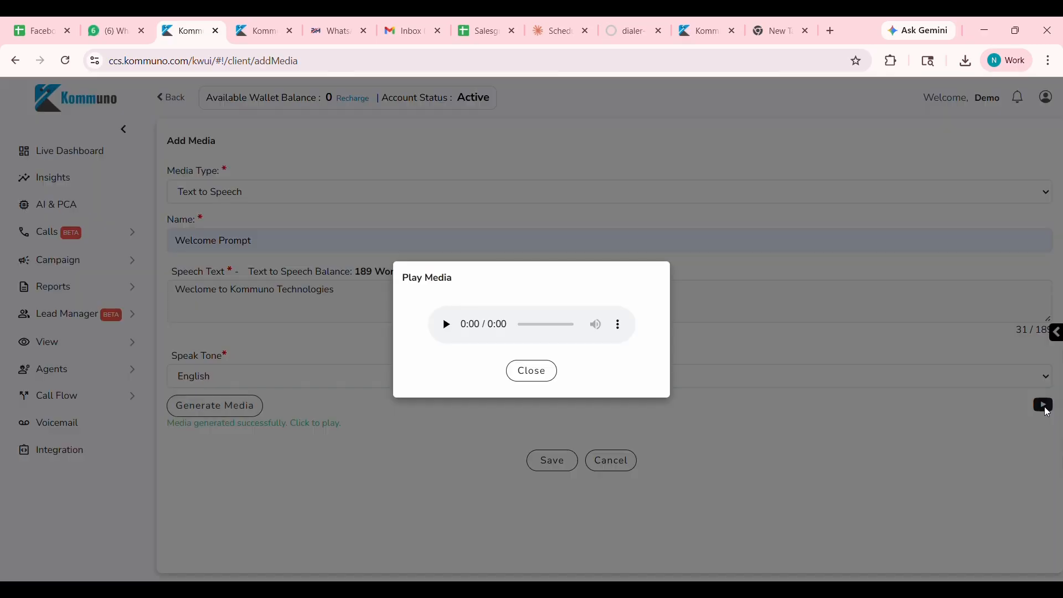
left_click(532, 369)
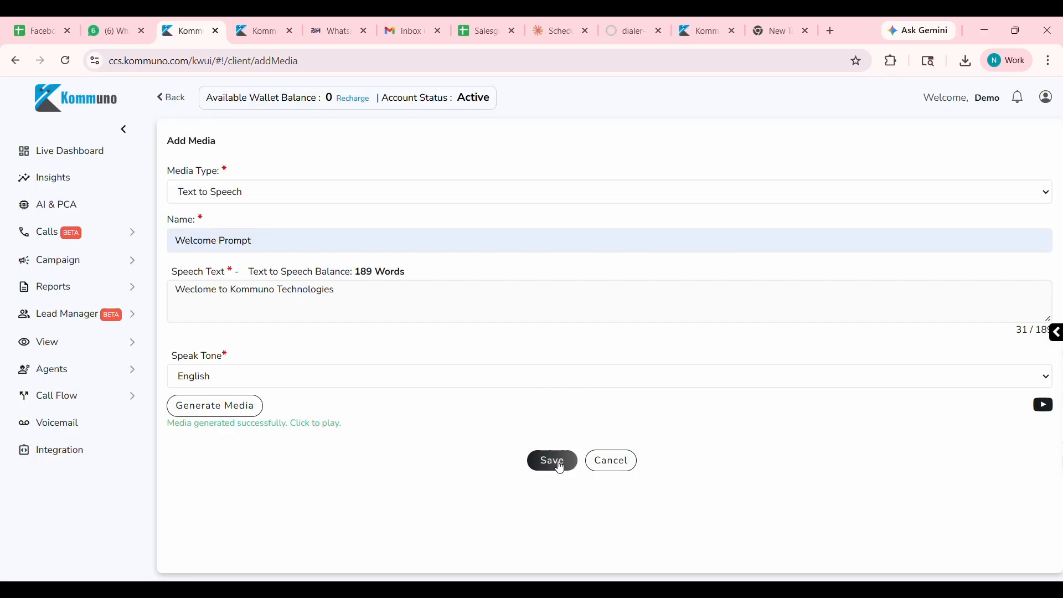
left_click(560, 468)
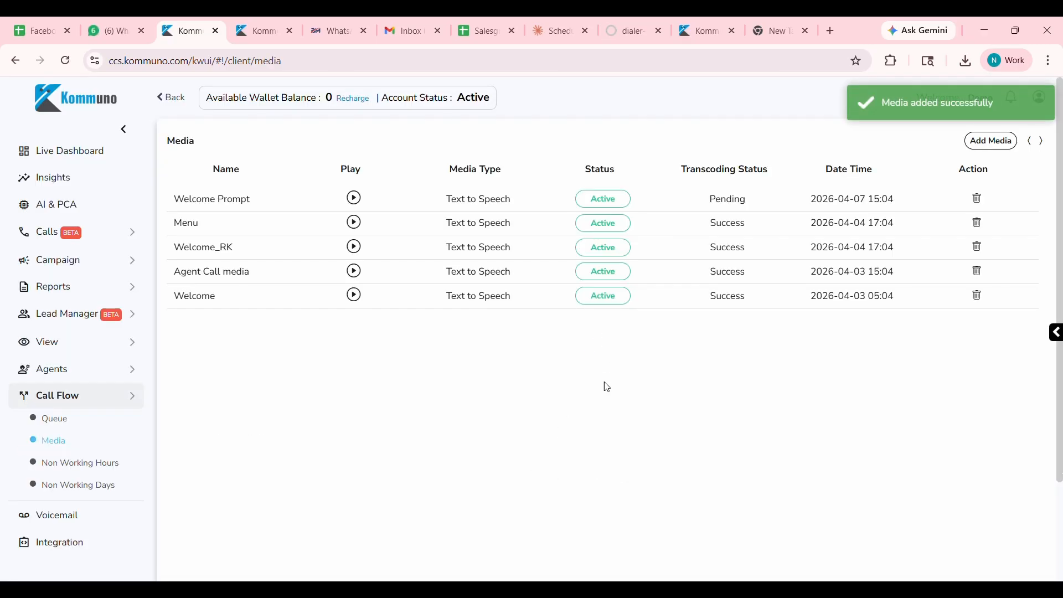
Add another Text to Speech media named "Menu" with the speech text "Press1 for english press2 hindi".
left_click(992, 142)
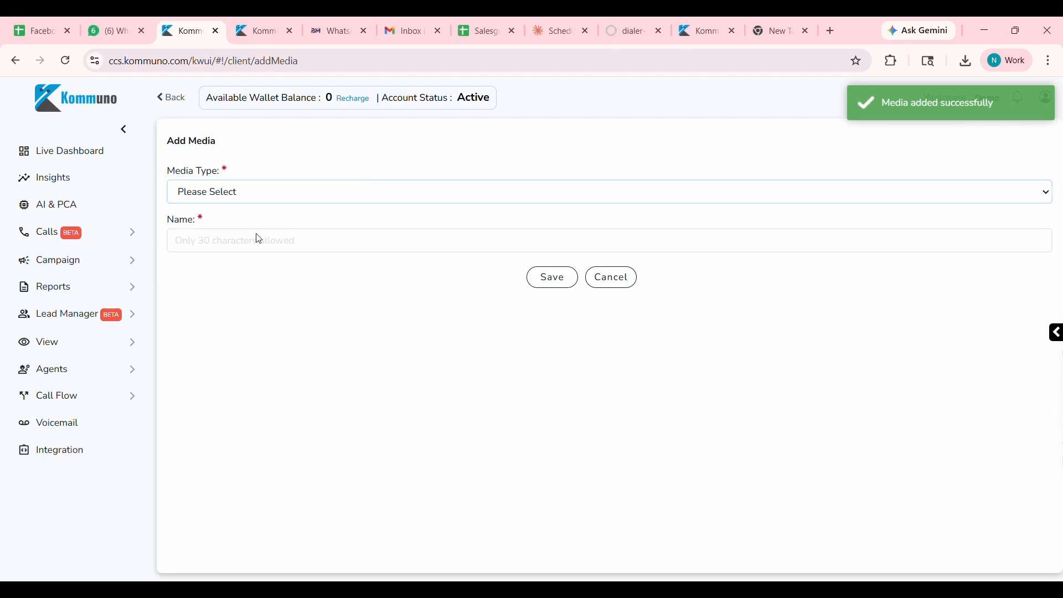
left_click(262, 246)
type("Menu")
left_click(211, 302)
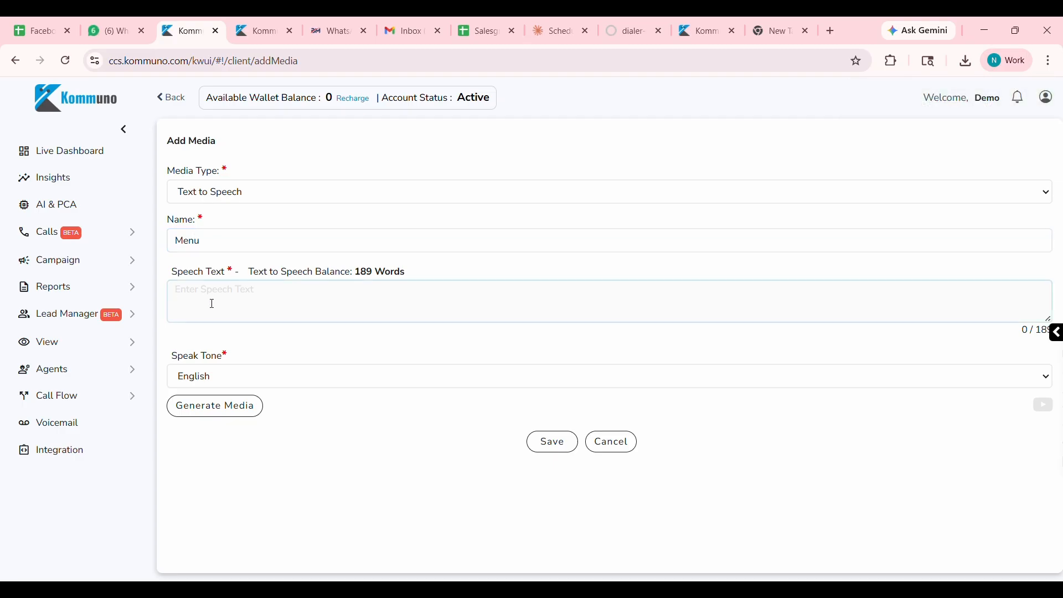
type("Press1 for english press2 hindi")
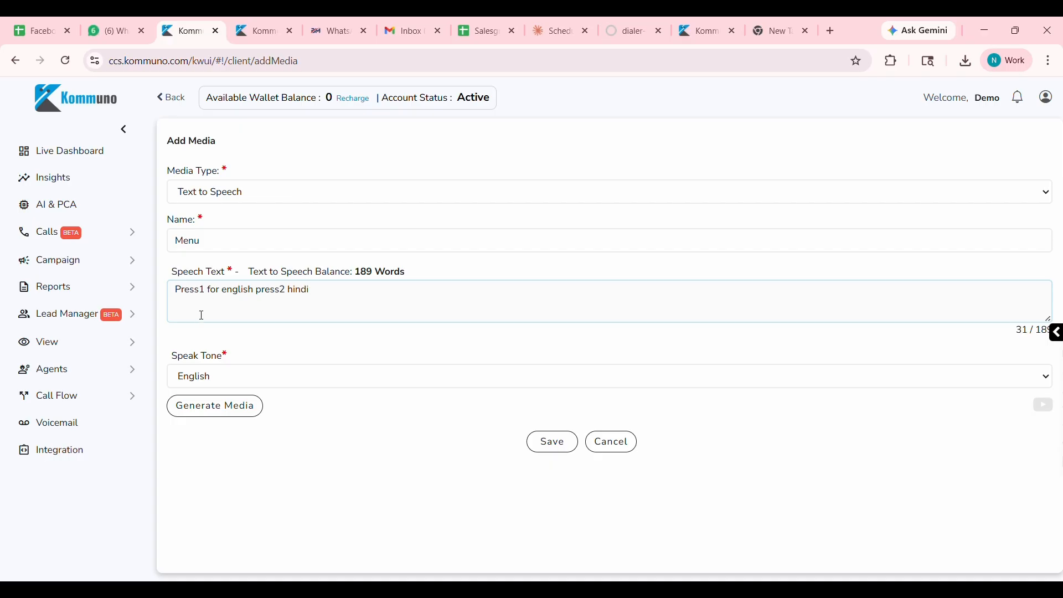
Generate the Menu audio in the English speak tone, check its playback preview, and save the media.
left_click(219, 406)
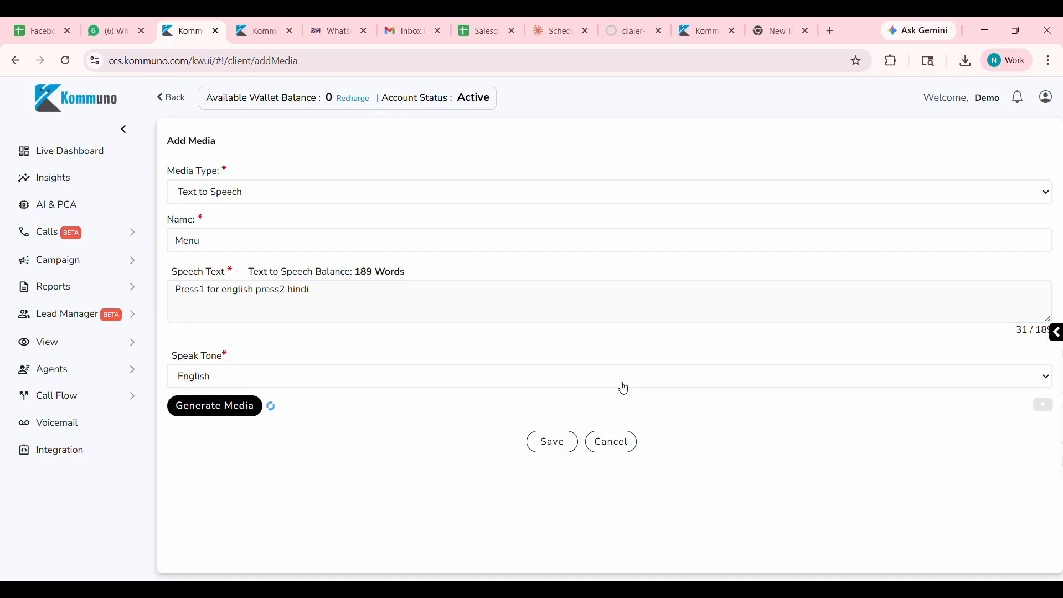
left_click(1043, 405)
left_click(532, 370)
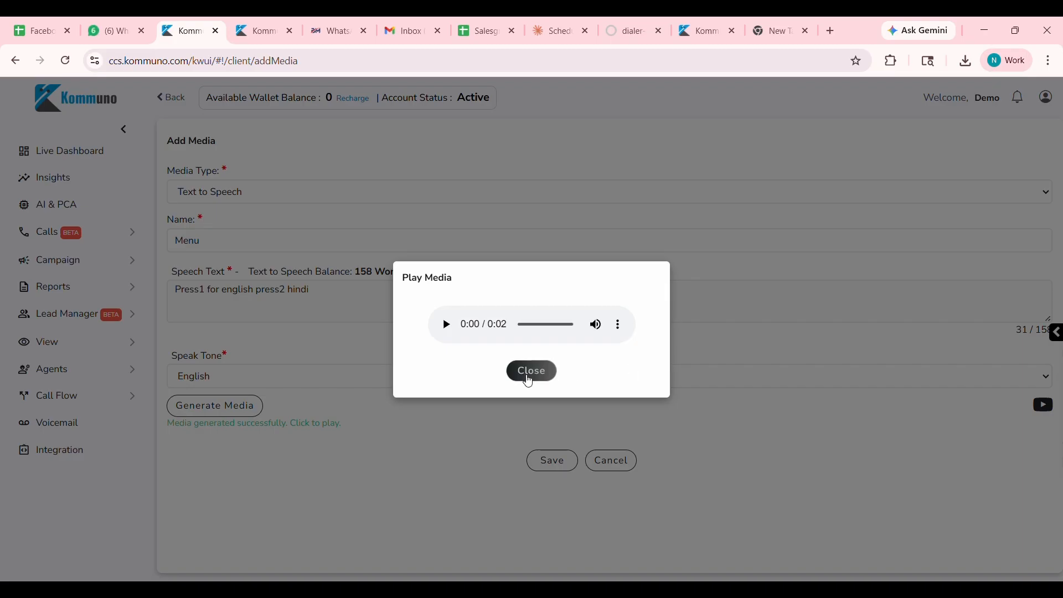
left_click(552, 460)
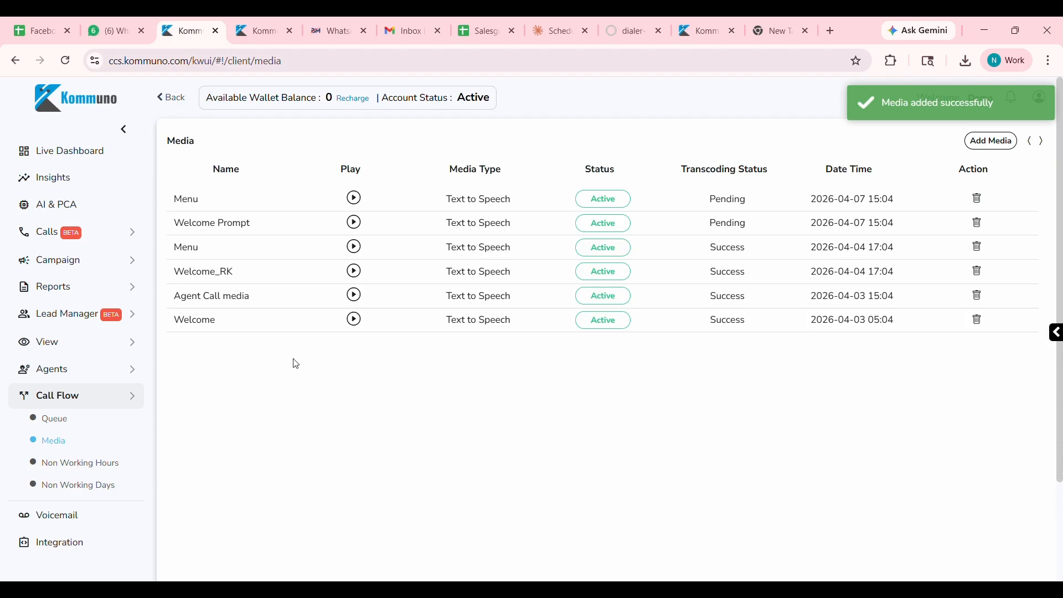
View the agents assigned to the Support queue in the call flow's IVR queue list.
left_click(61, 419)
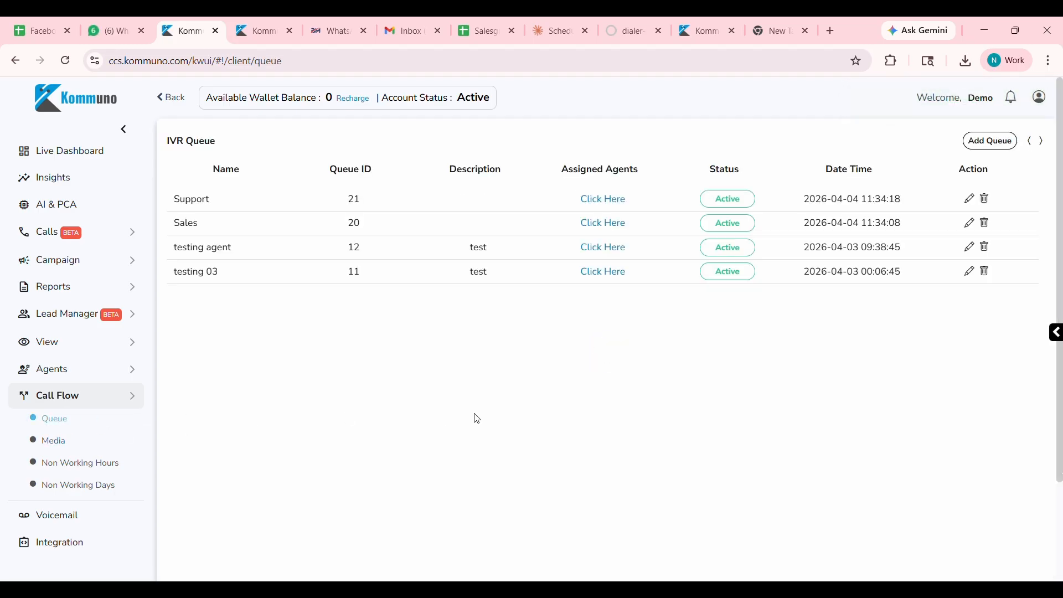
left_click(600, 210)
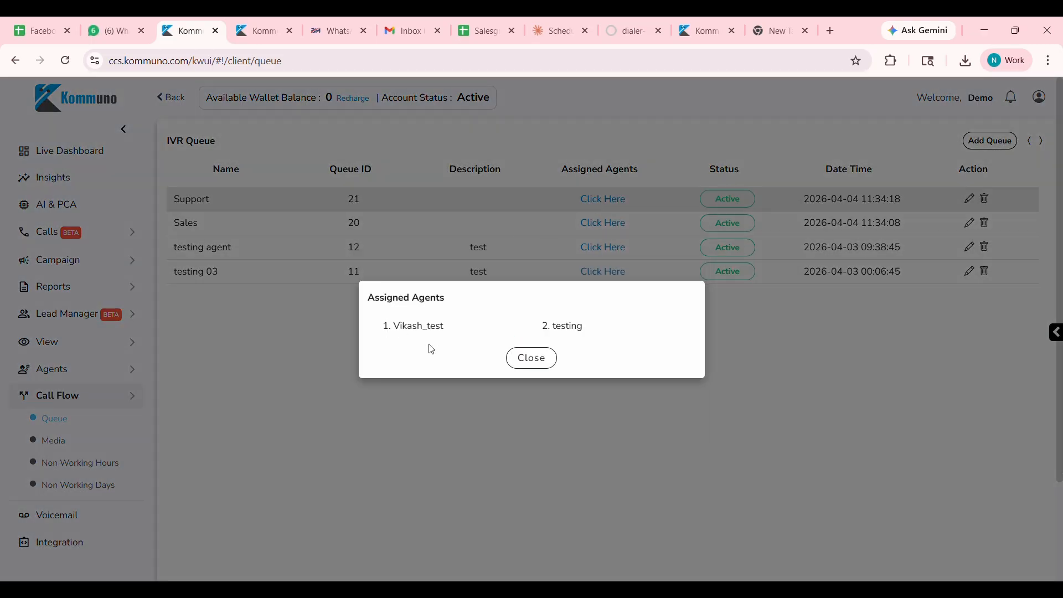
left_click(542, 361)
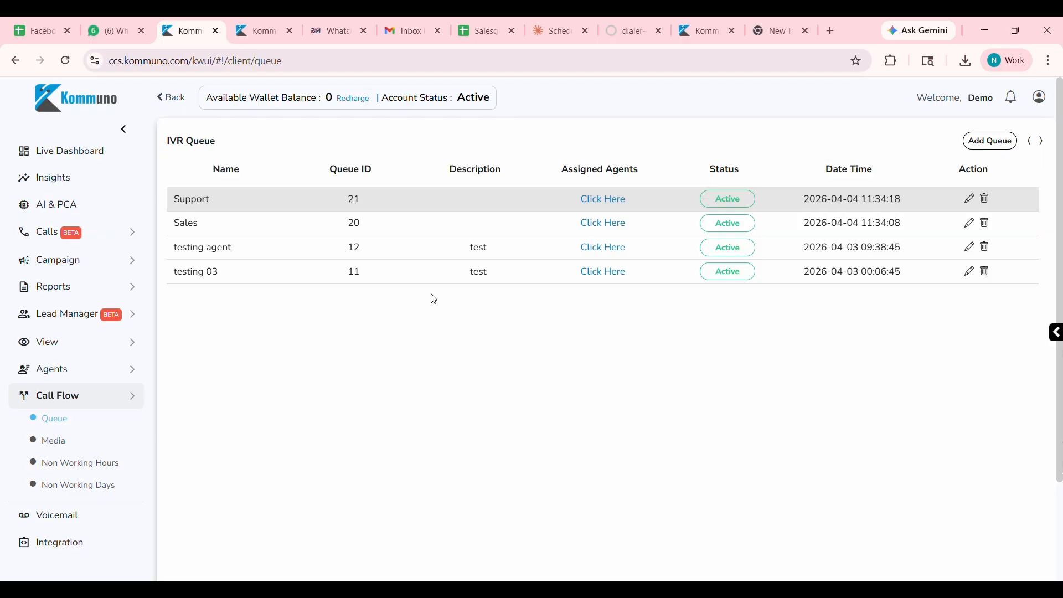
left_click(623, 205)
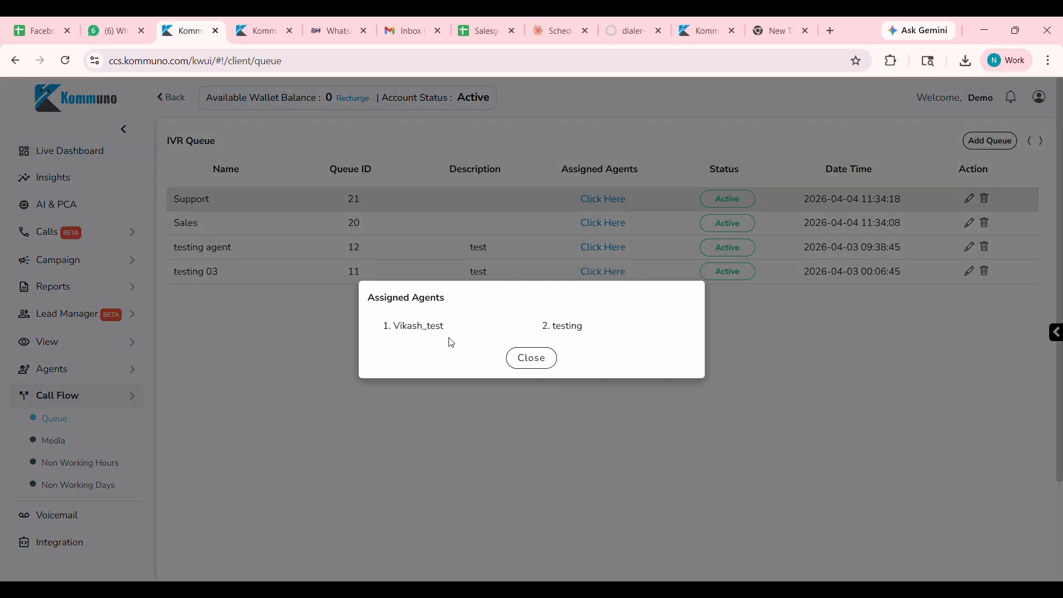
left_click(533, 357)
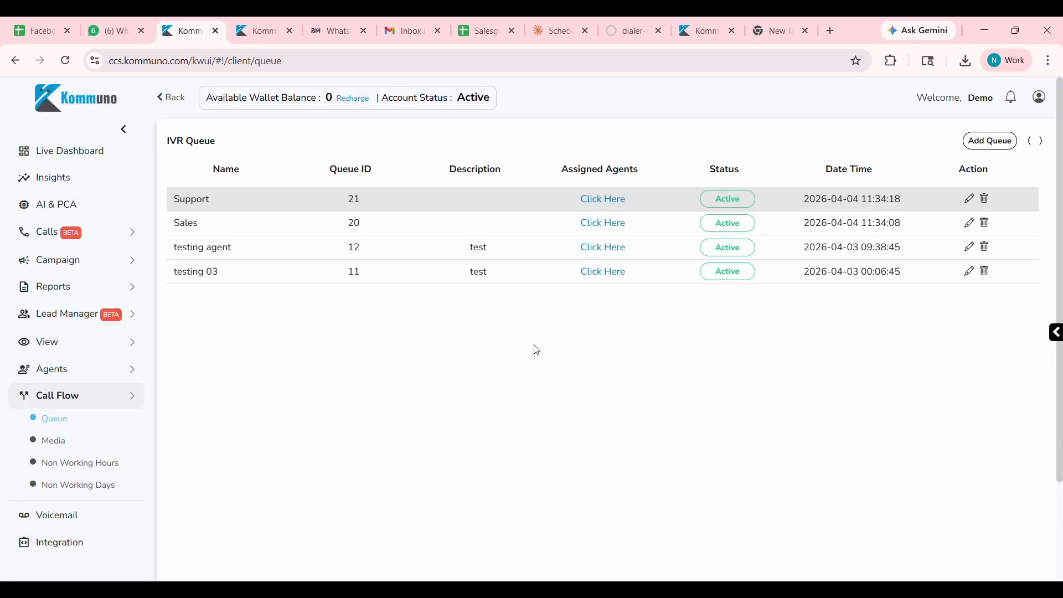
Add an IVR queue named "Sales 1" and assign it the agent who is signed in to the agent portal.
left_click(987, 142)
left_click(335, 195)
type("Sales 1")
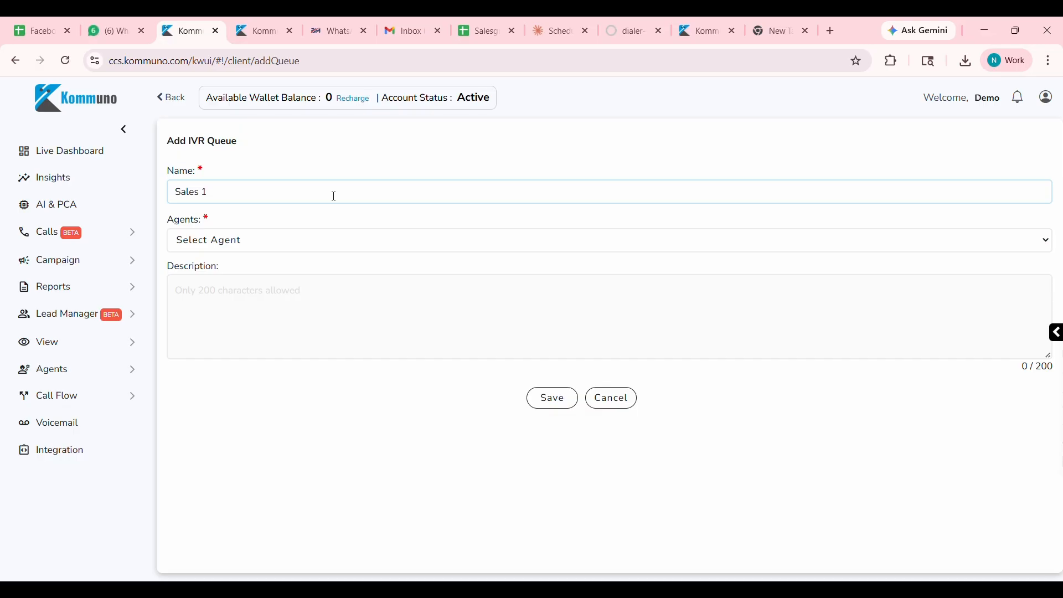
left_click(266, 242)
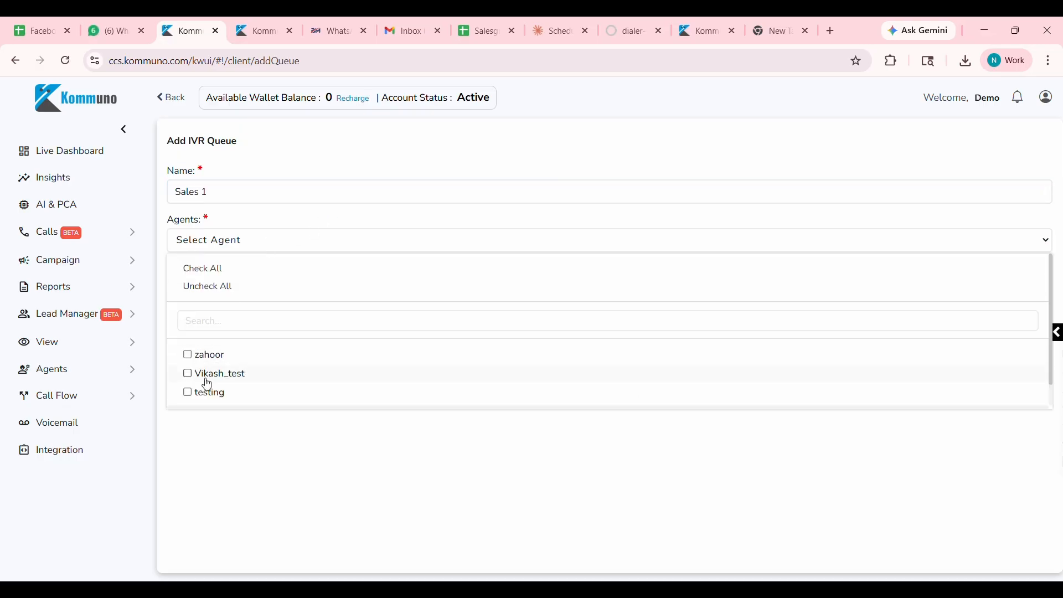
scroll(221, 395, "down", 1)
left_click(219, 391)
left_click(202, 432)
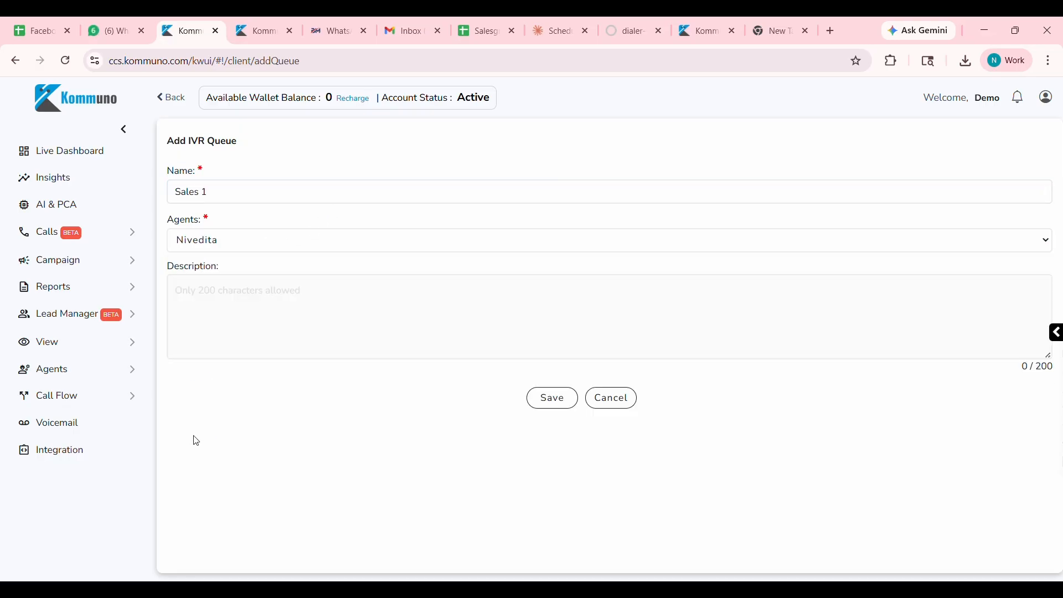
Save the Sales 1 queue with the description "Press 1" and view its assigned agents.
left_click(260, 309)
type("Press 1")
left_click(544, 404)
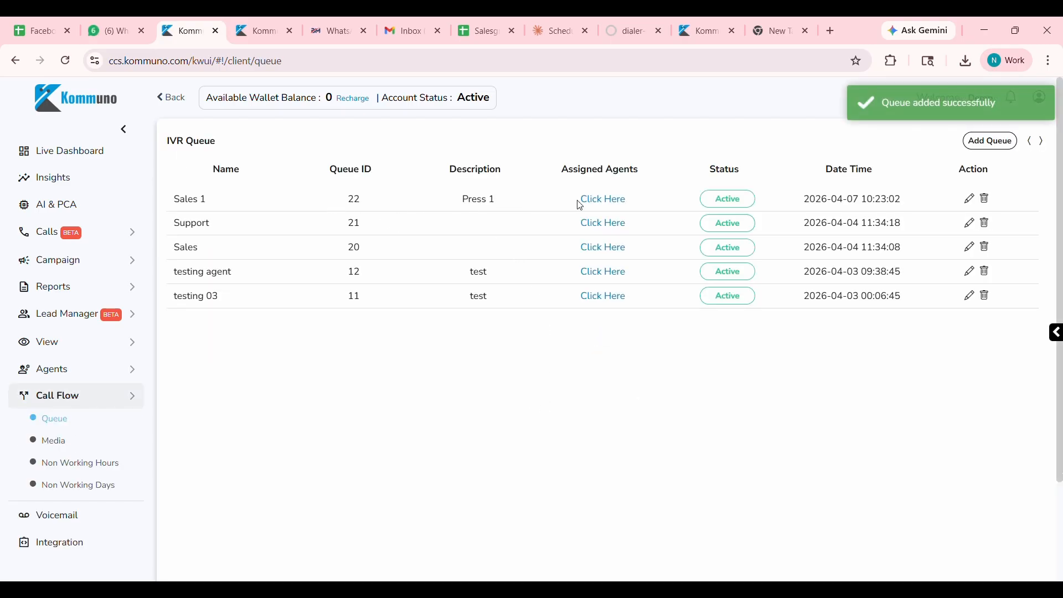
left_click(607, 200)
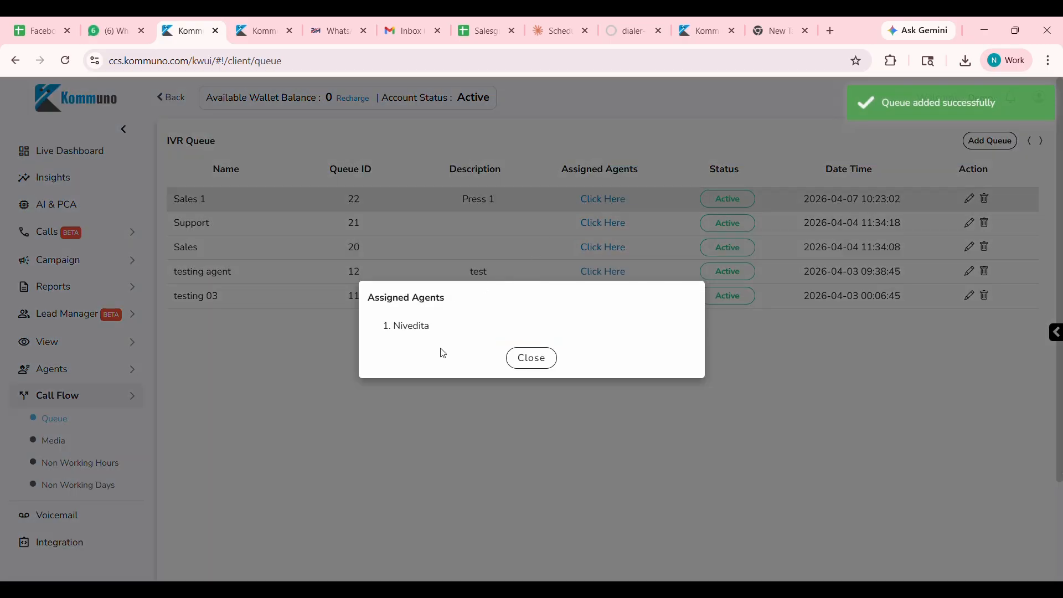
left_click(535, 368)
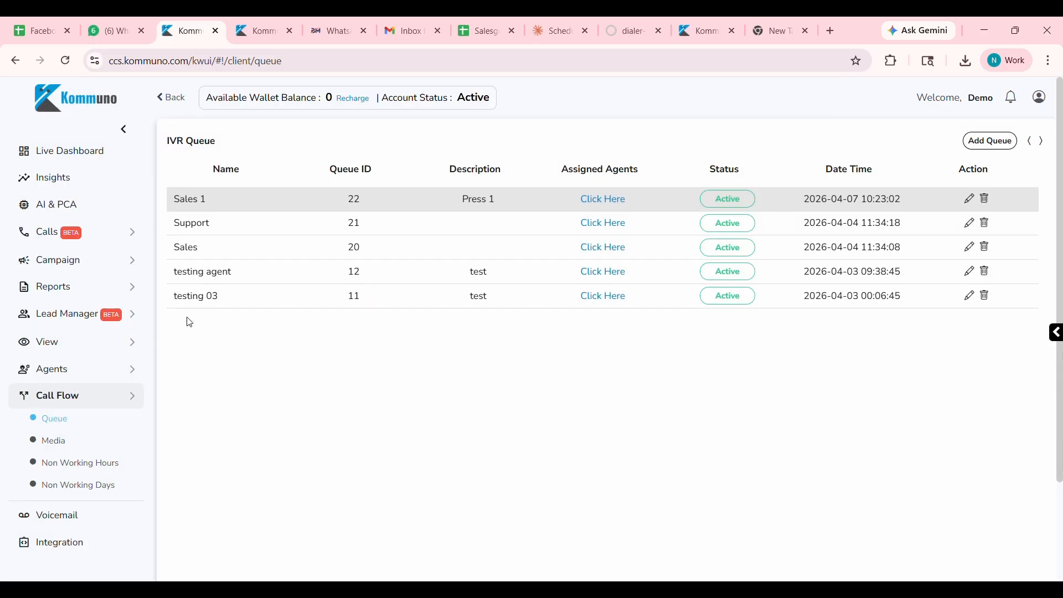
View the details of the Ivr Extention call flow from the call flow list.
left_click(123, 396)
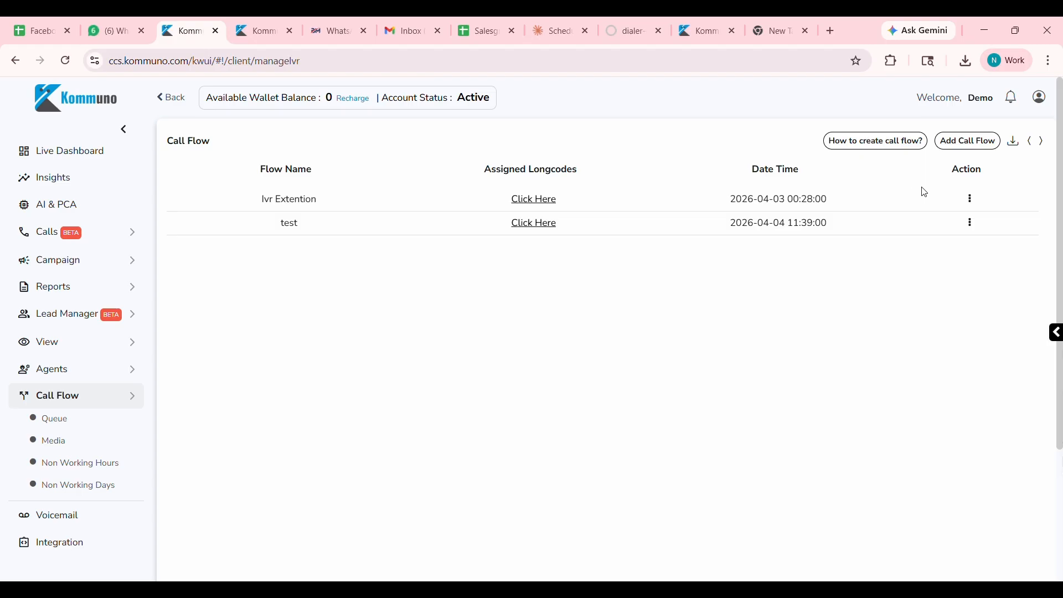
left_click(976, 202)
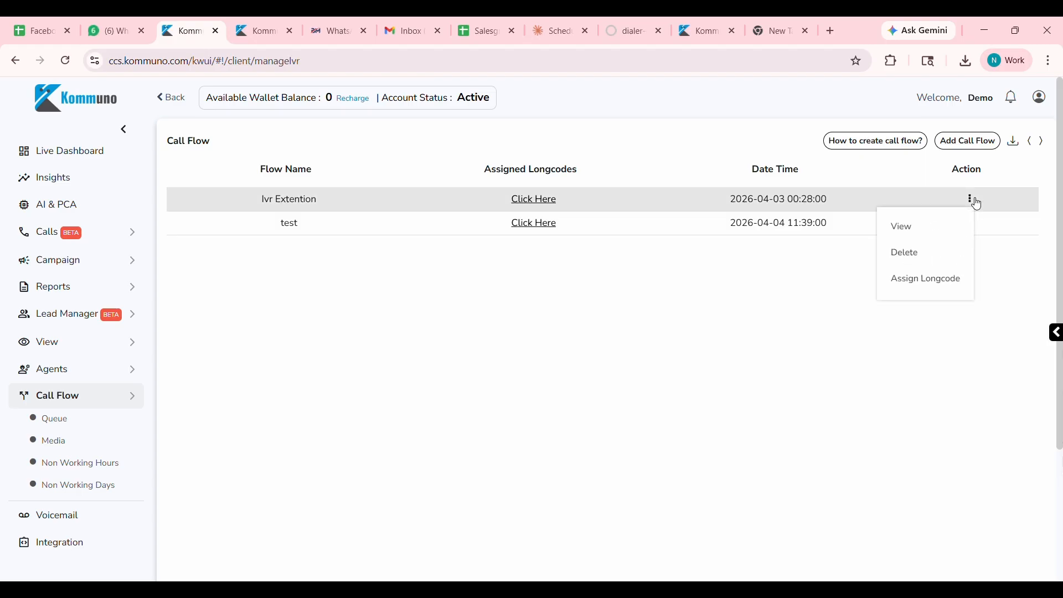
left_click(928, 229)
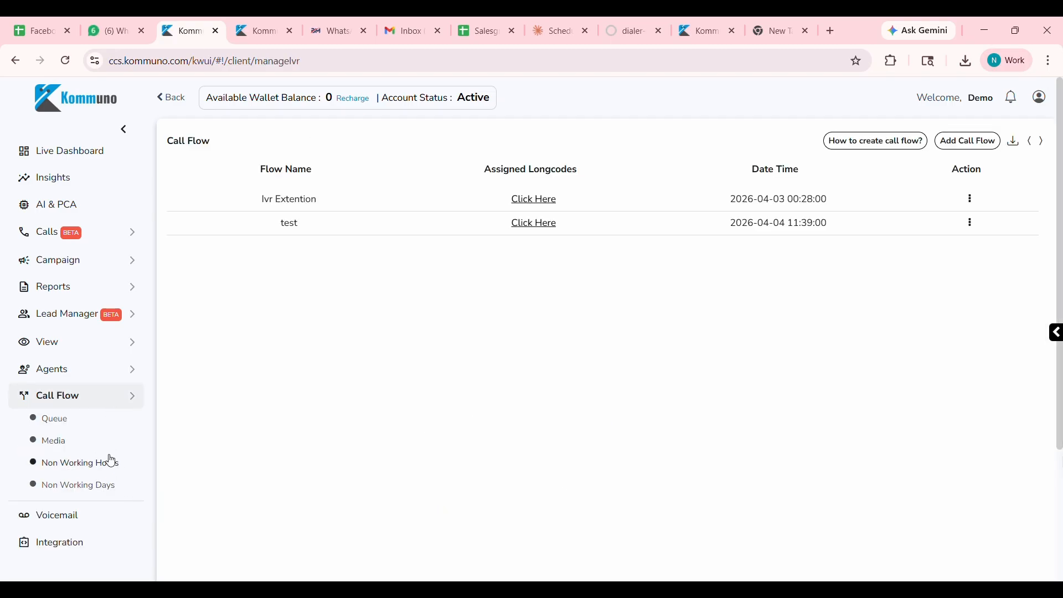
Try the non-working days call flow with an uploaded welcome greeting, then leave it unsaved for the campaign list.
left_click(102, 470)
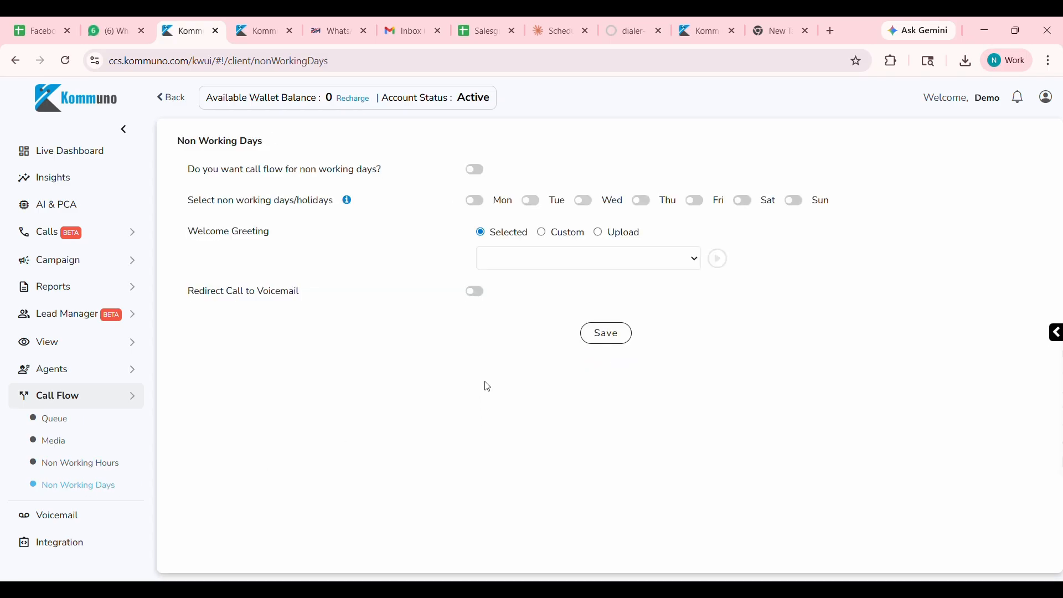
left_click(587, 204)
left_click(476, 170)
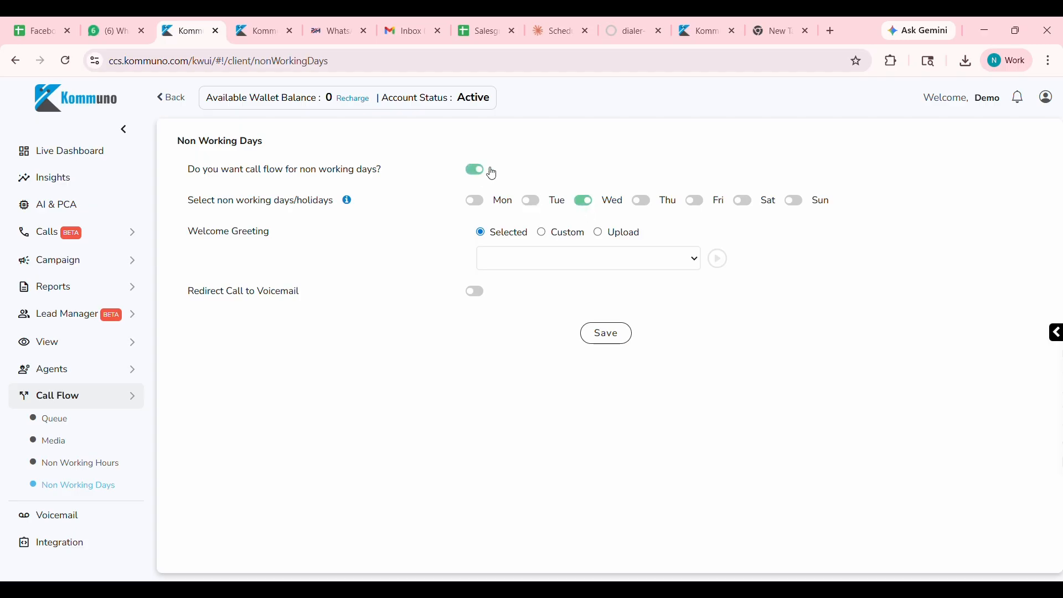
left_click(131, 264)
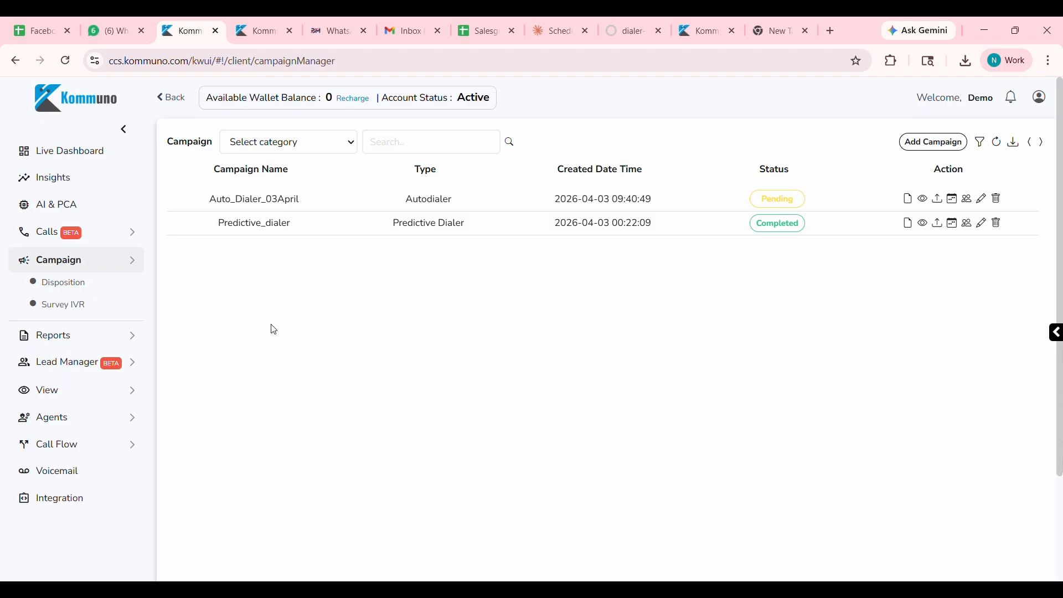
Start a new IVR queue in the call flow section and name it "Sales 2 outgoing calls".
left_click(121, 444)
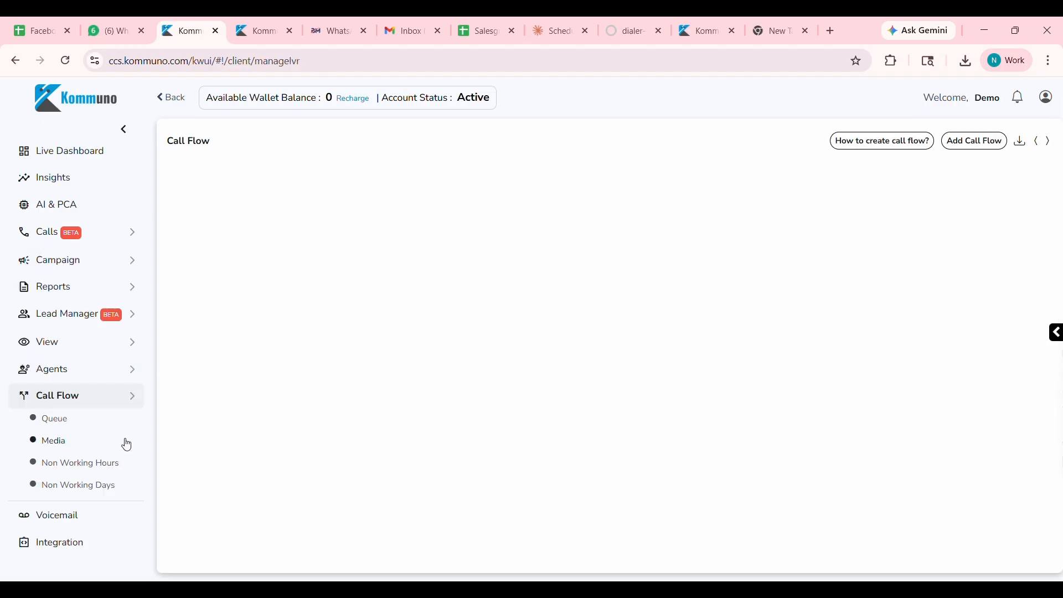
left_click(62, 427)
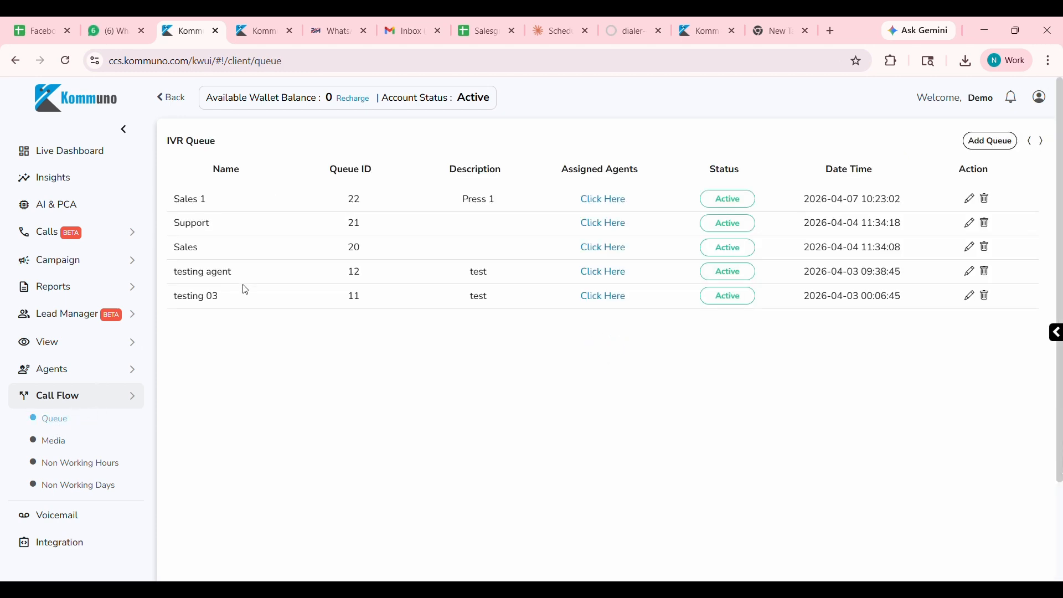
left_click(991, 141)
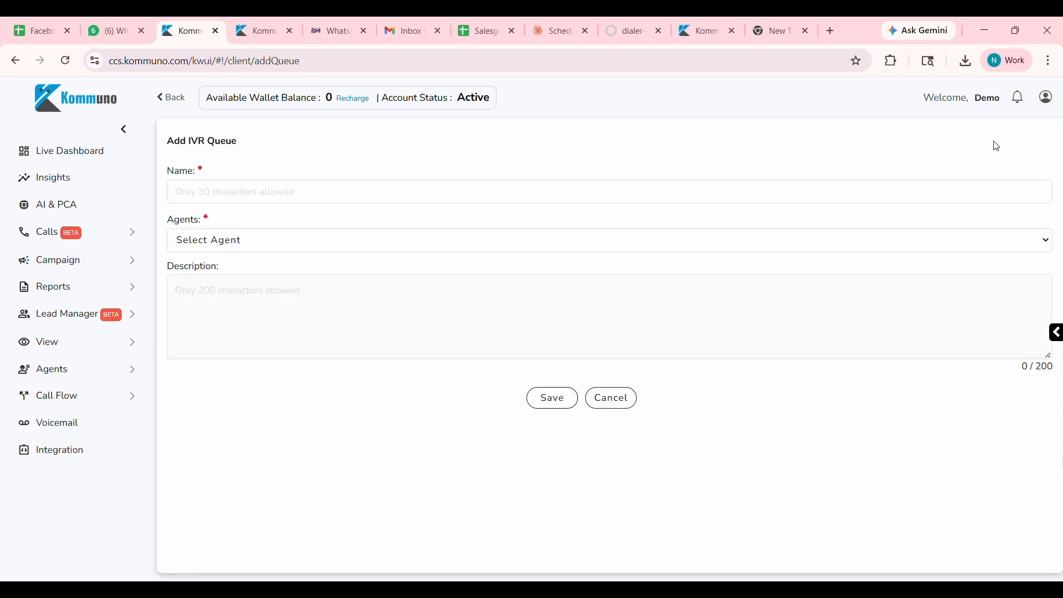
left_click(301, 200)
type("Sales")
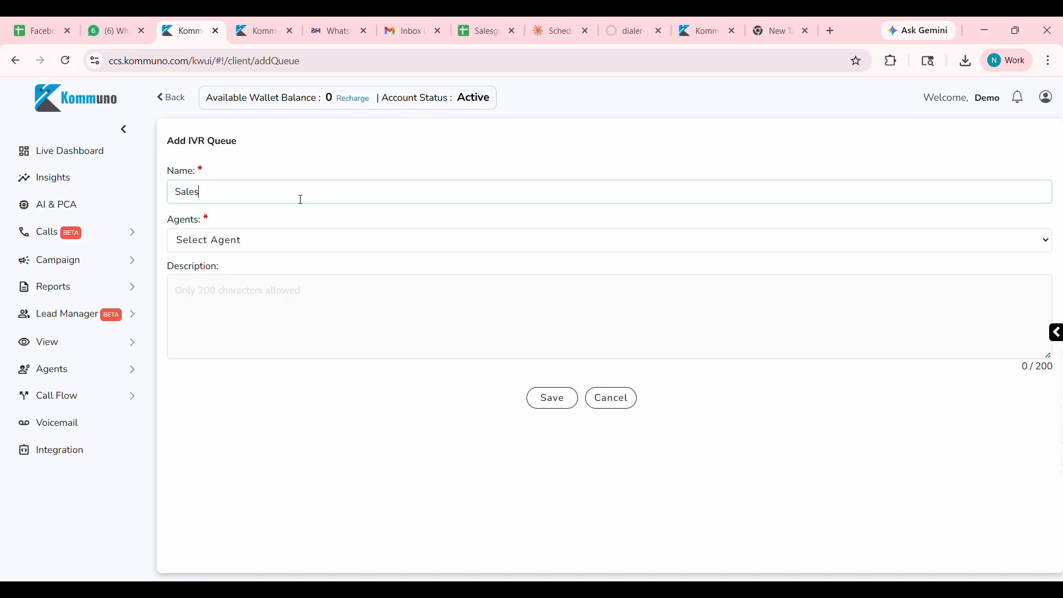
type(" 2 outgoing call s")
Assign the Sales 2 outgoing calls queue to the same agent as the Sales 1 queue and save it.
left_click(301, 246)
scroll(222, 377, "down", 1)
left_click(222, 390)
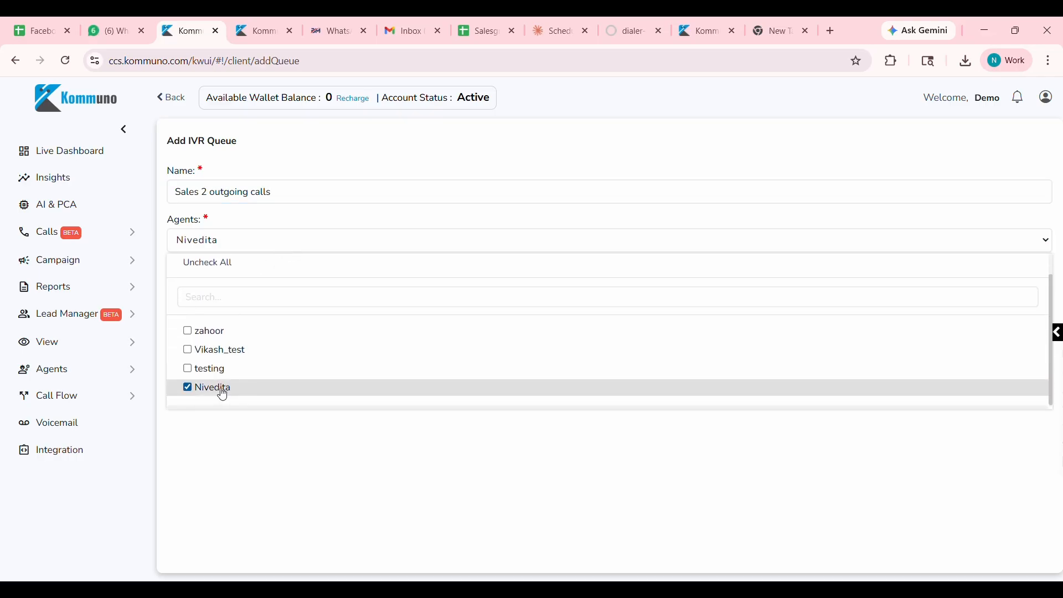
left_click(211, 452)
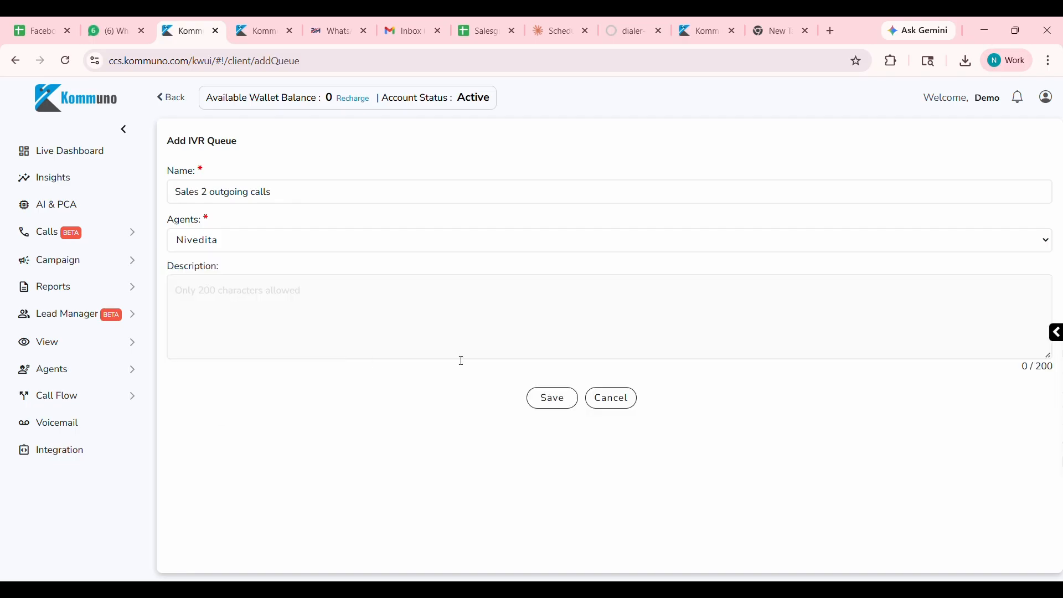
left_click(568, 408)
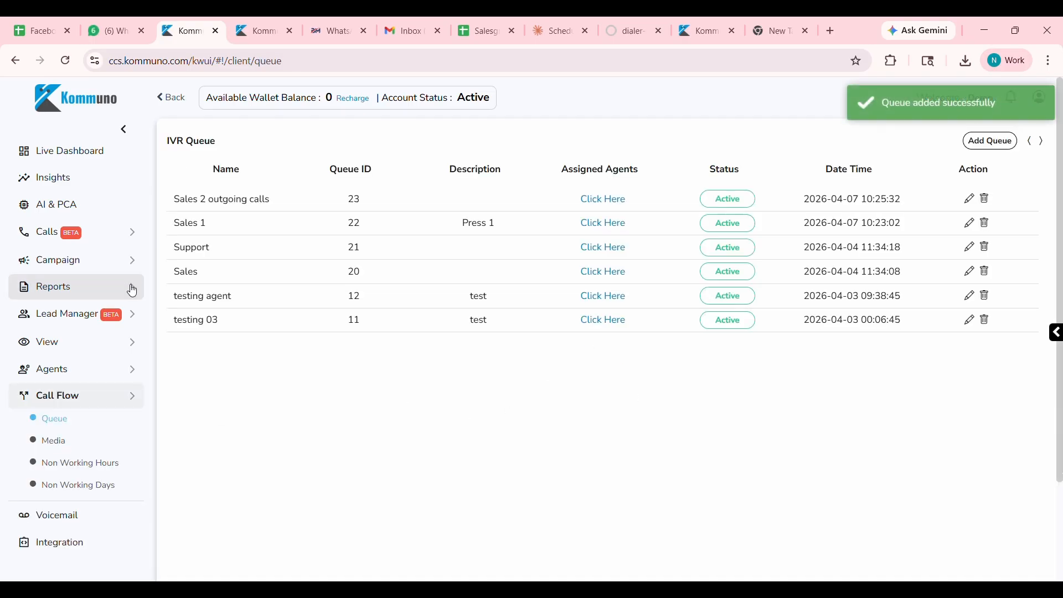
Start a new campaign of type Preview Dialer named "Apr_2026".
left_click(127, 264)
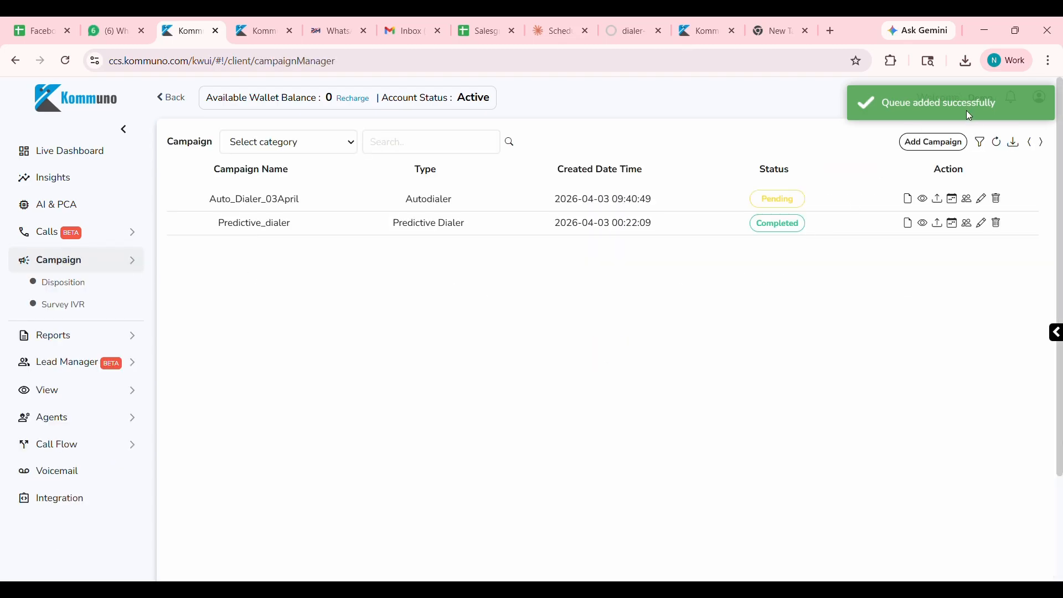
left_click(948, 145)
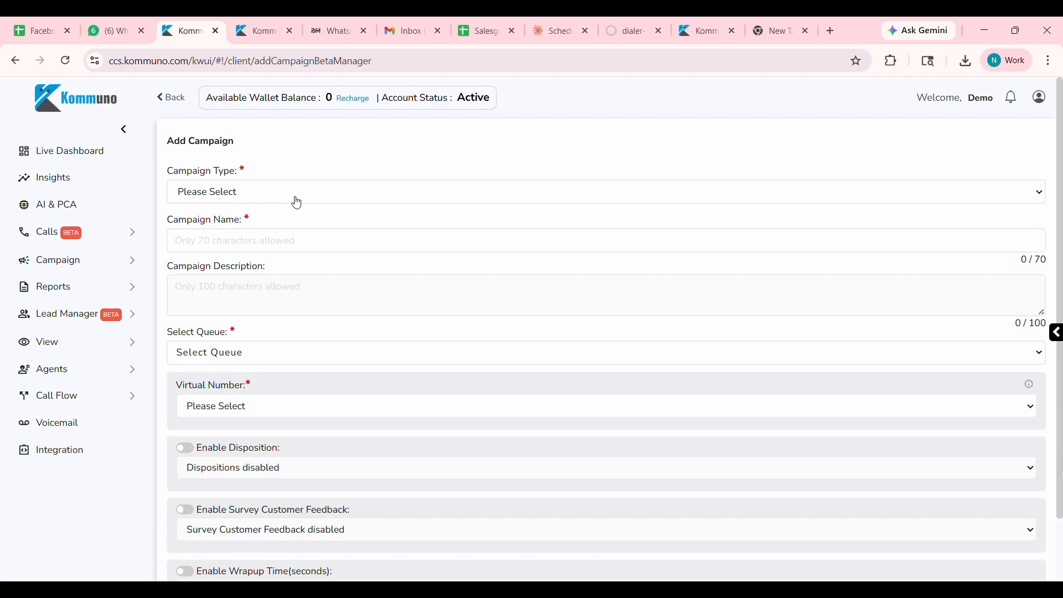
left_click(239, 230)
left_click(243, 241)
type("Apr_2026")
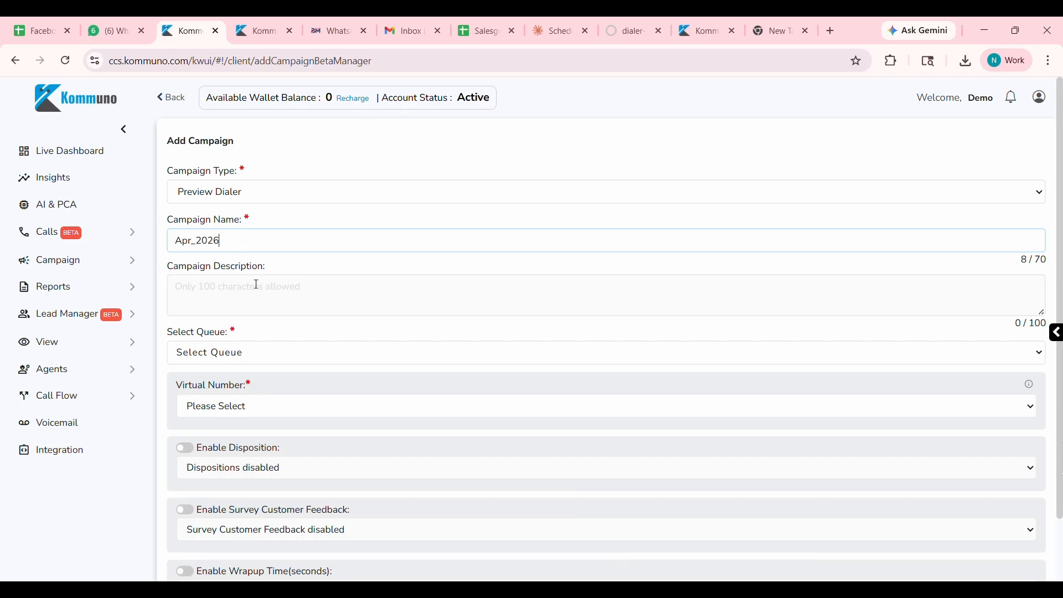
Assign the Sales 2 outgoing calls queue to the Apr_2026 campaign.
left_click(262, 349)
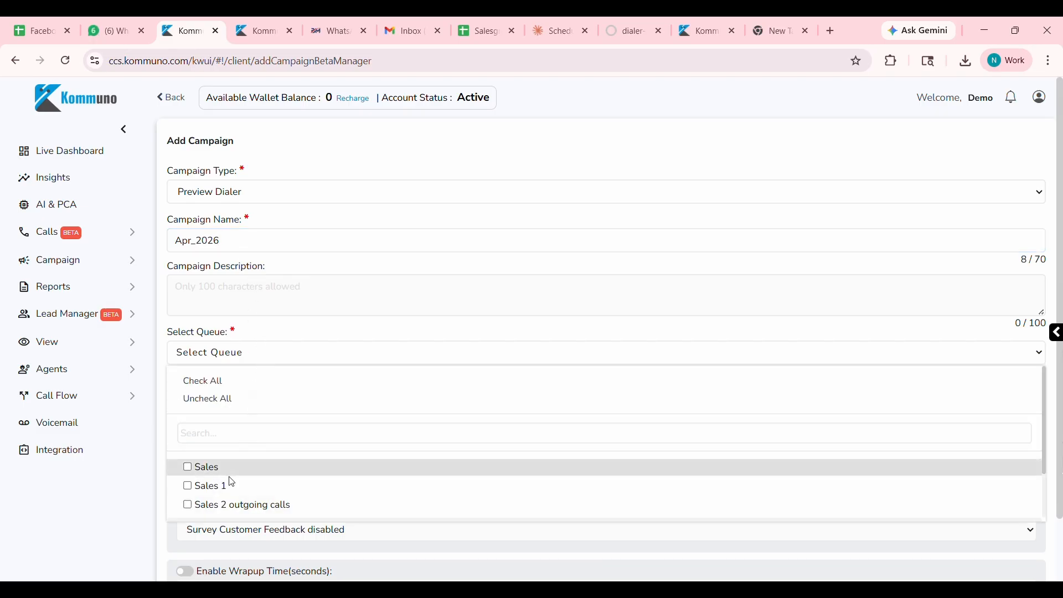
left_click(248, 504)
scroll(227, 460, "down", 1)
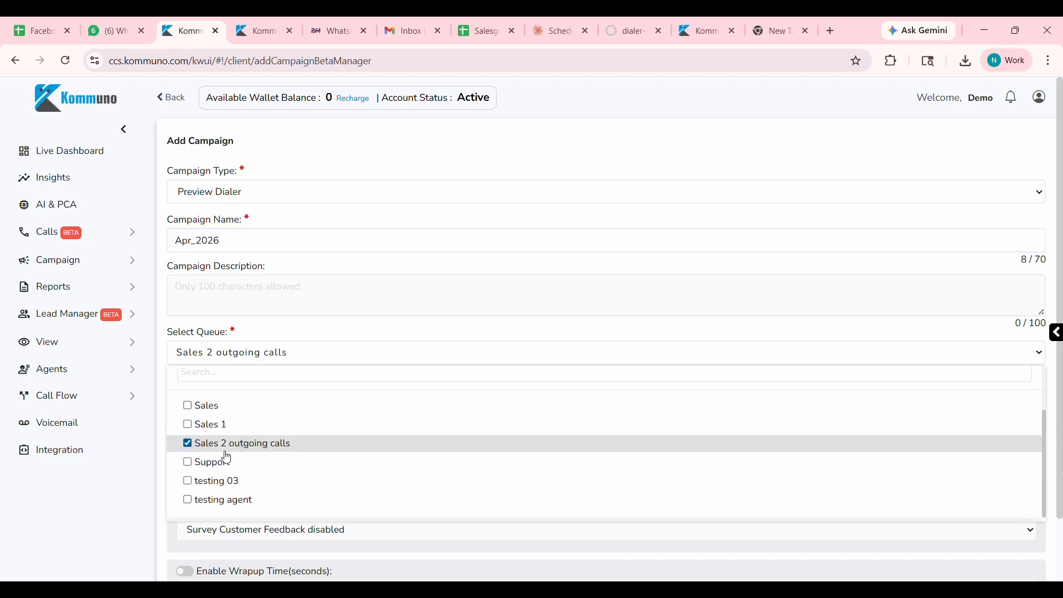
left_click(137, 471)
Set the campaign's virtual number option to Custom and select a virtual number for it.
left_click(230, 405)
left_click(240, 446)
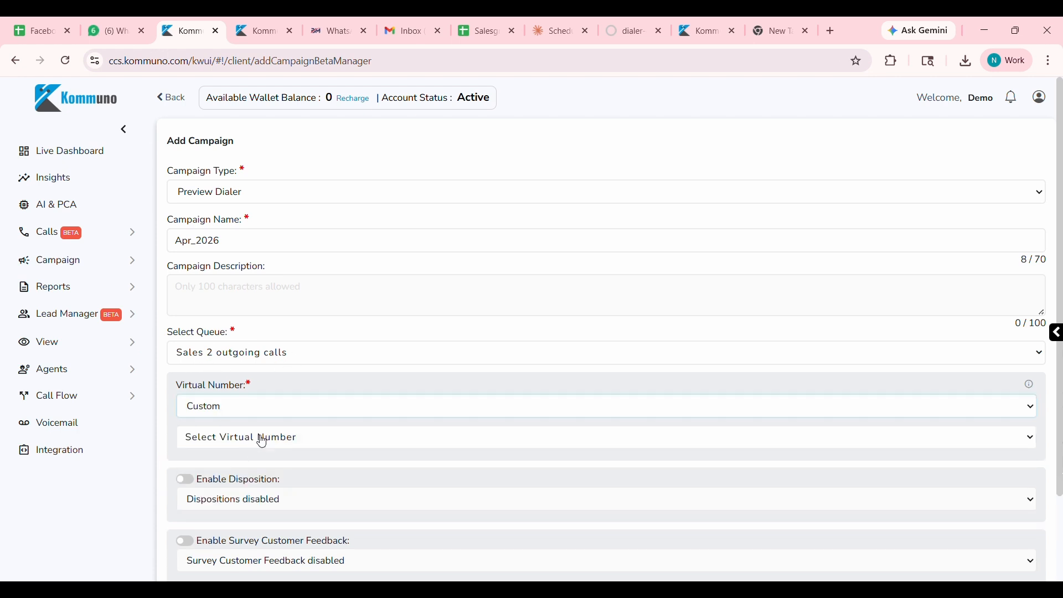
scroll(277, 421, "down", 1)
left_click(299, 371)
left_click(227, 483)
left_click(129, 507)
Try the disposition option, switch it back off, and save the Apr_2026 campaign.
scroll(265, 450, "down", 1)
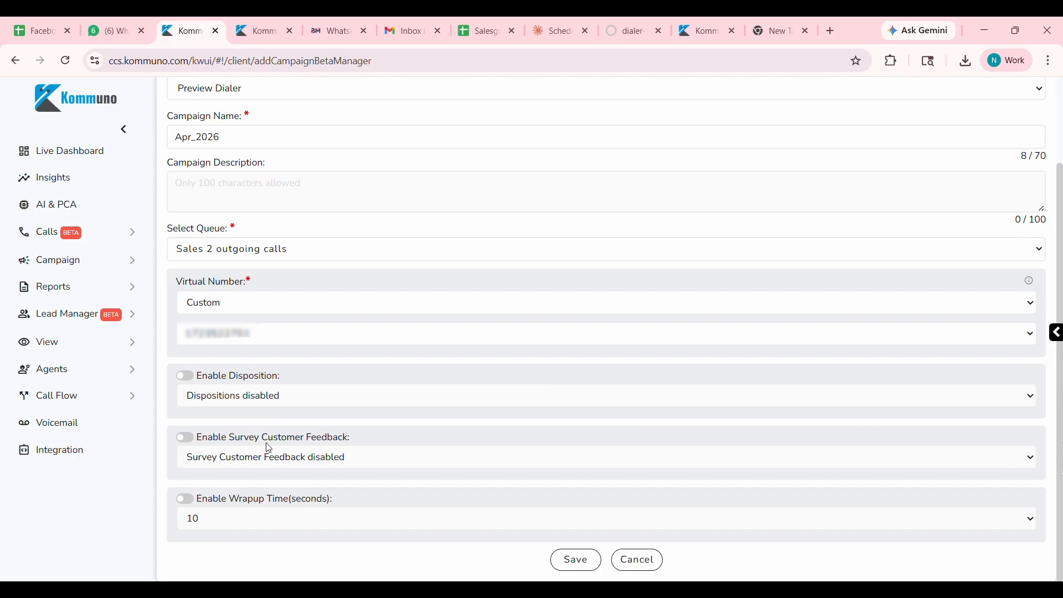
left_click(195, 381)
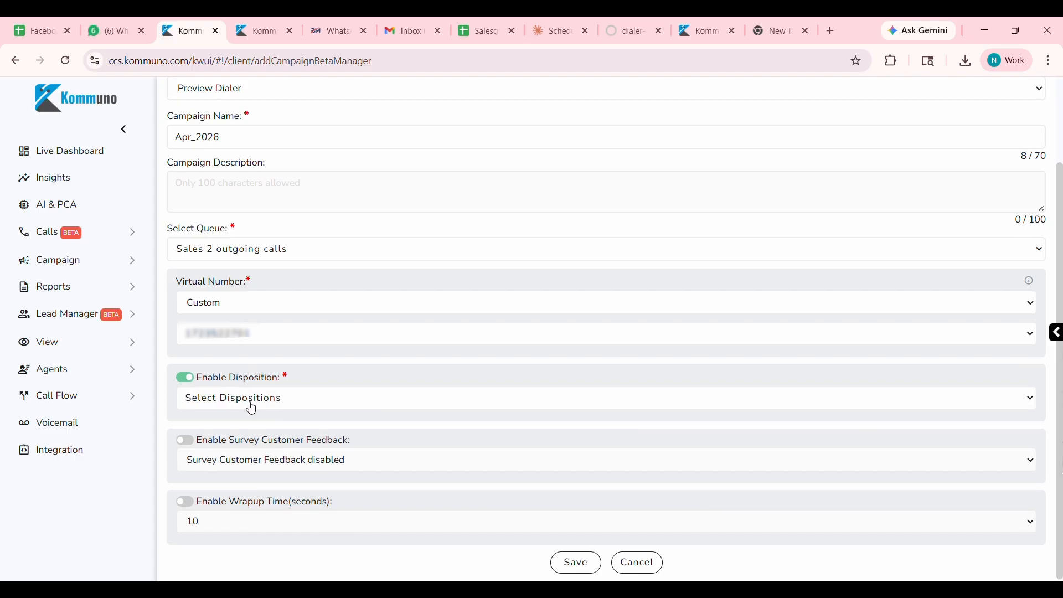
left_click(186, 378)
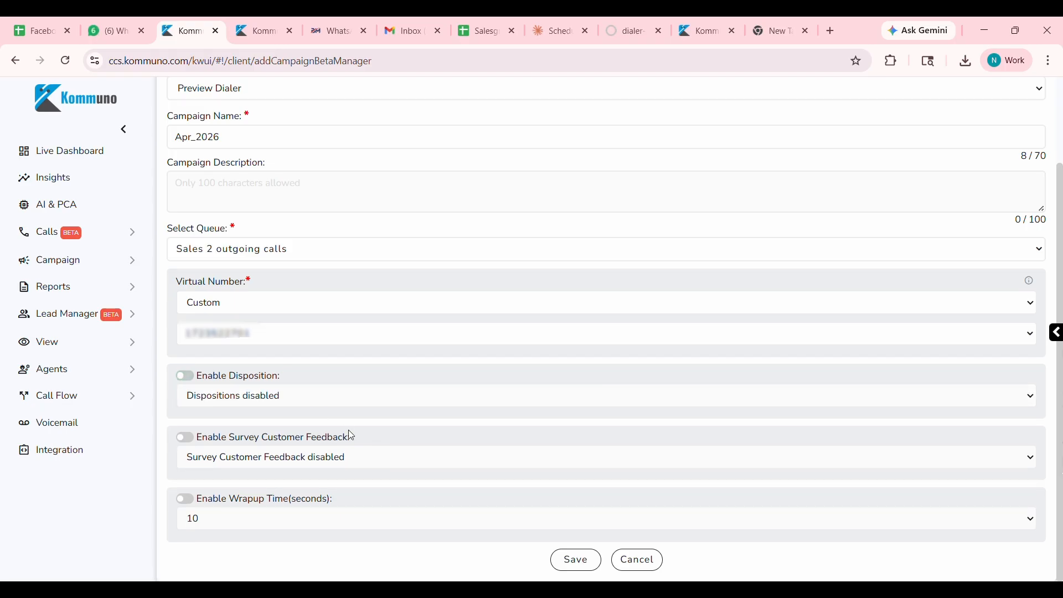
left_click(573, 561)
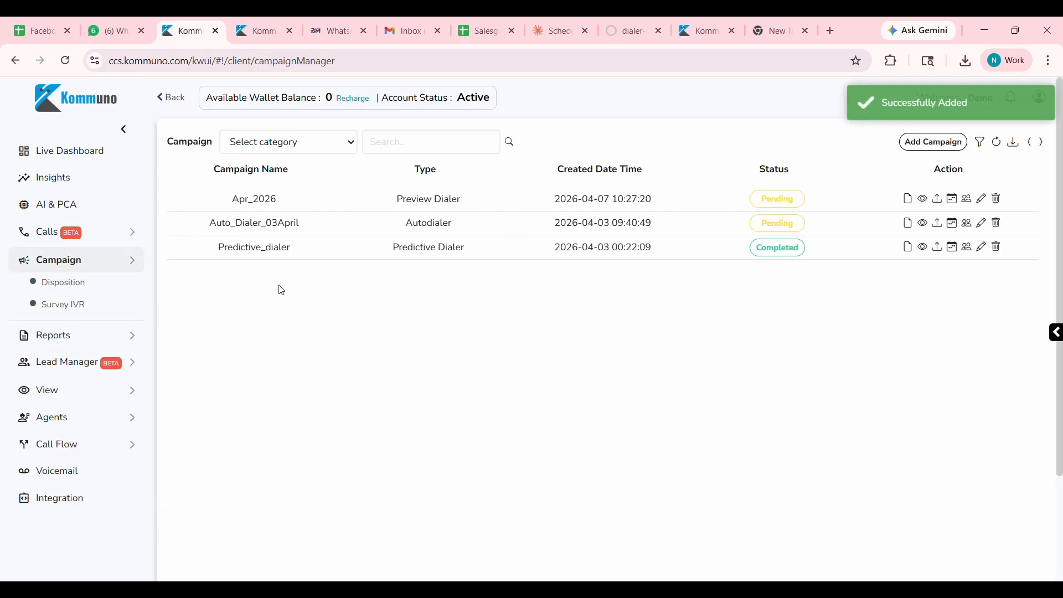
Download the sample data file for the Apr_2026 campaign and upload CampaignSampleFile.csv under the file name "Apr".
left_click(940, 202)
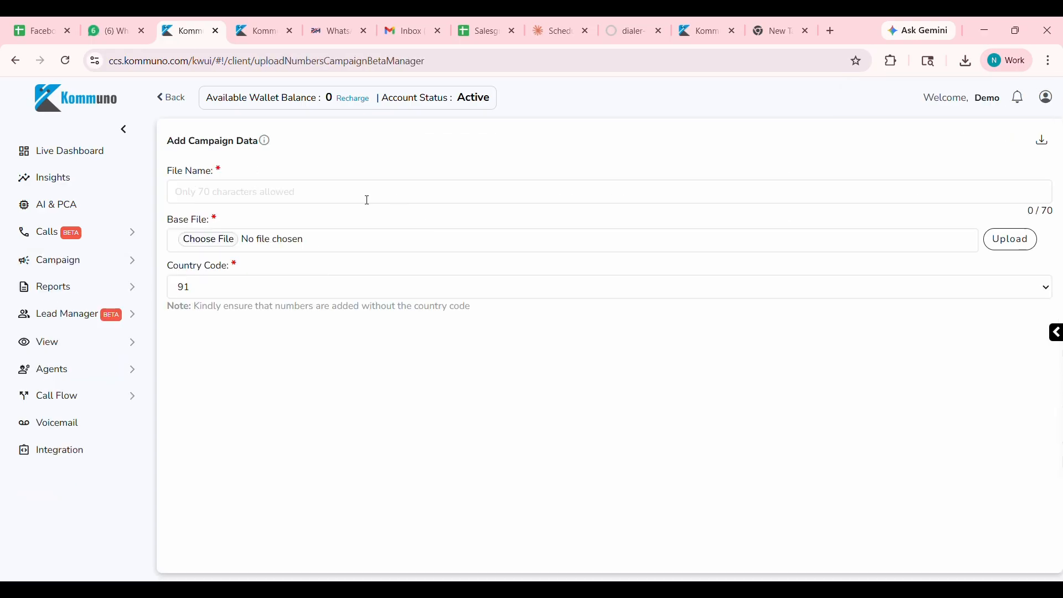
left_click(1047, 144)
left_click(266, 199)
type("Apr")
left_click(1010, 240)
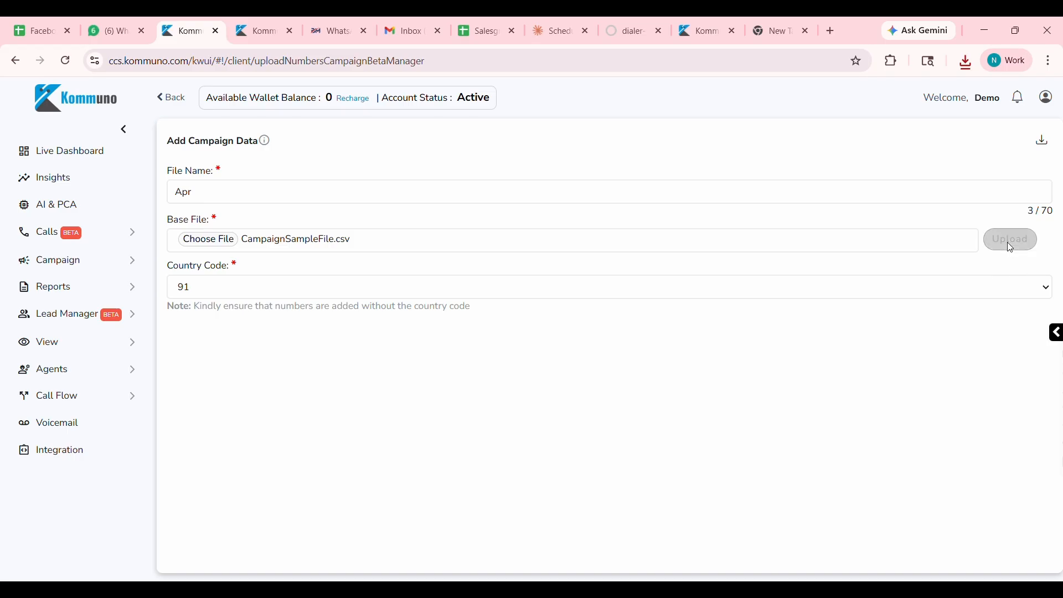
Assign the queue's only listed agent to the uploaded campaign data.
scroll(586, 394, "down", 2)
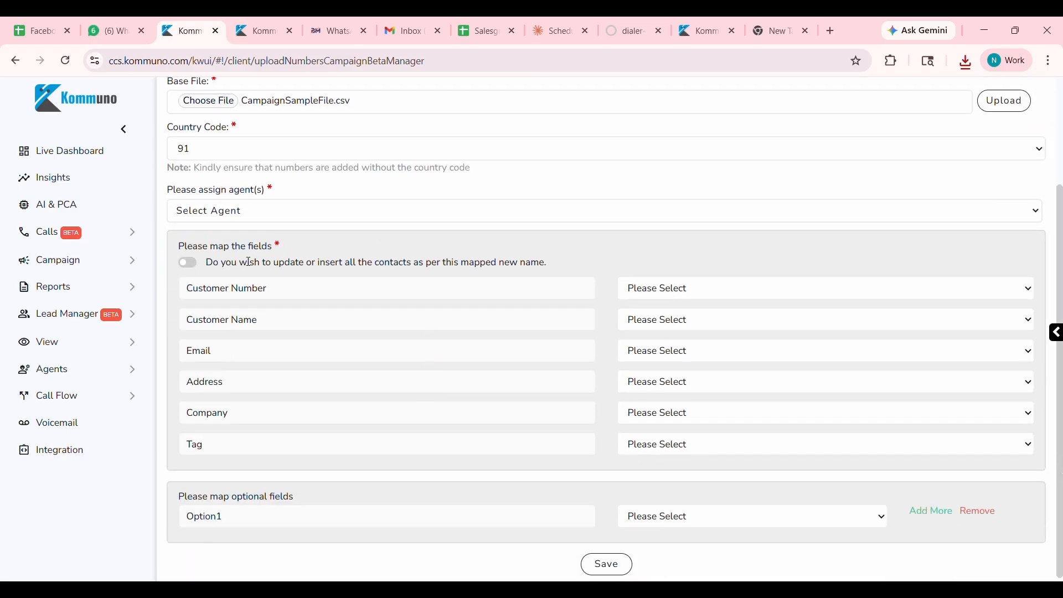
left_click(281, 220)
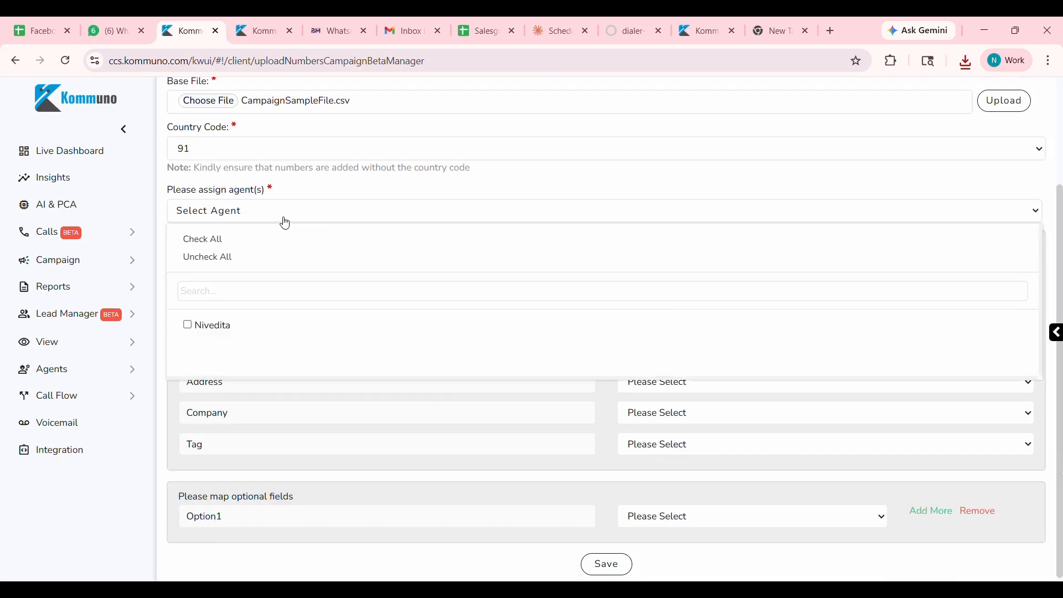
left_click(226, 334)
left_click(104, 498)
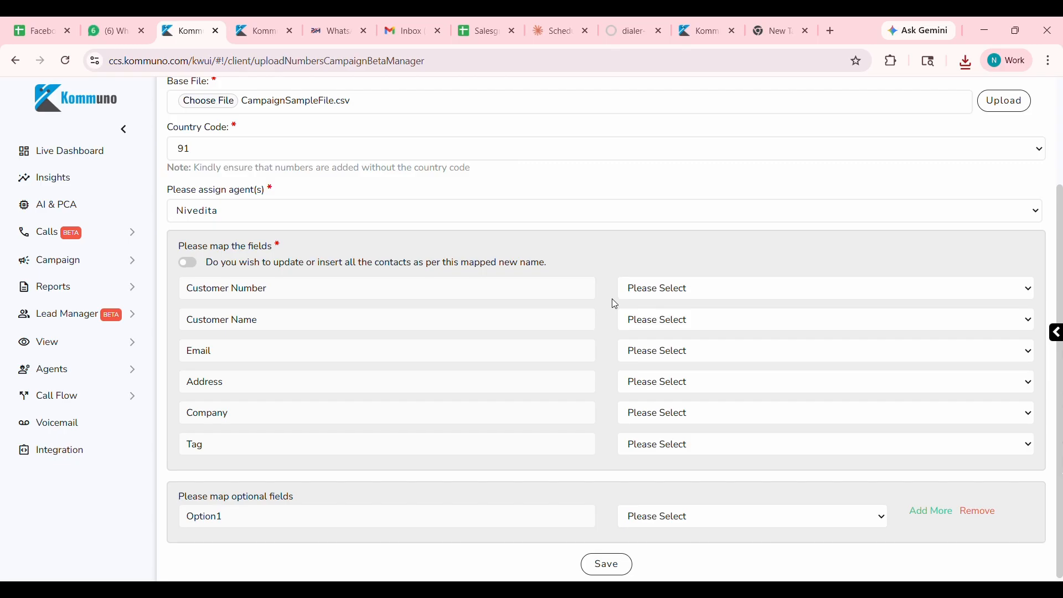
Map Customer Number to the Contact column, map the Customer Name field too, and save the campaign data.
left_click(698, 289)
left_click(673, 331)
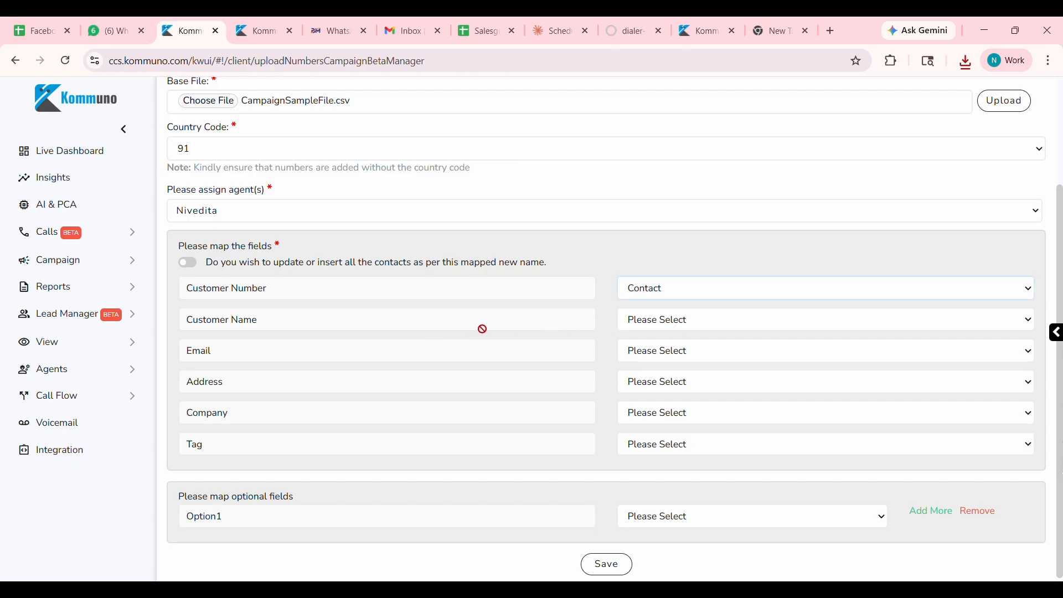
left_click(673, 321)
left_click(667, 389)
scroll(632, 398, "down", 1)
left_click(598, 560)
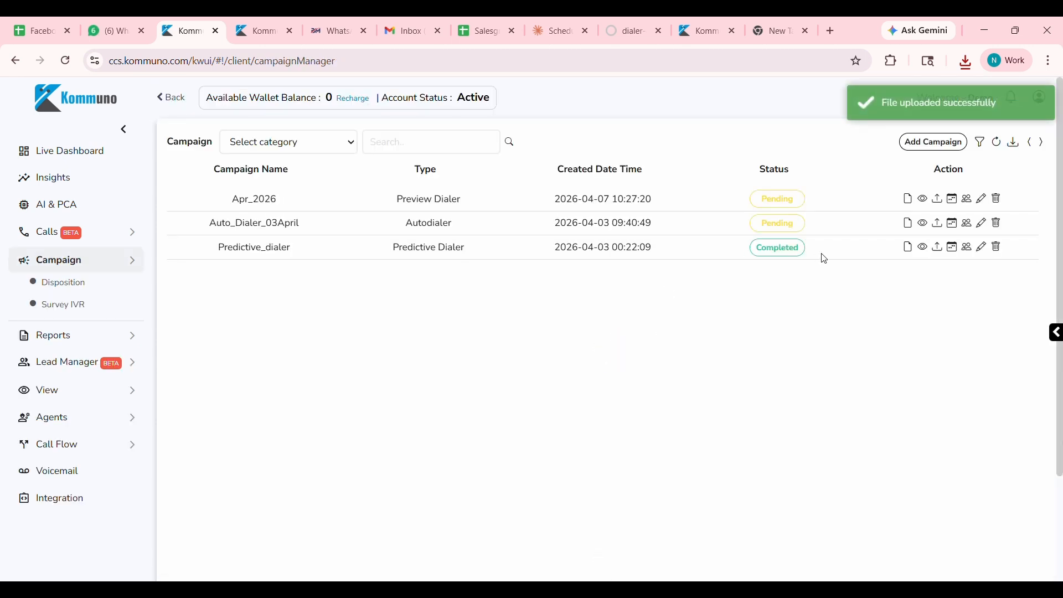
left_click(954, 200)
left_click(447, 337)
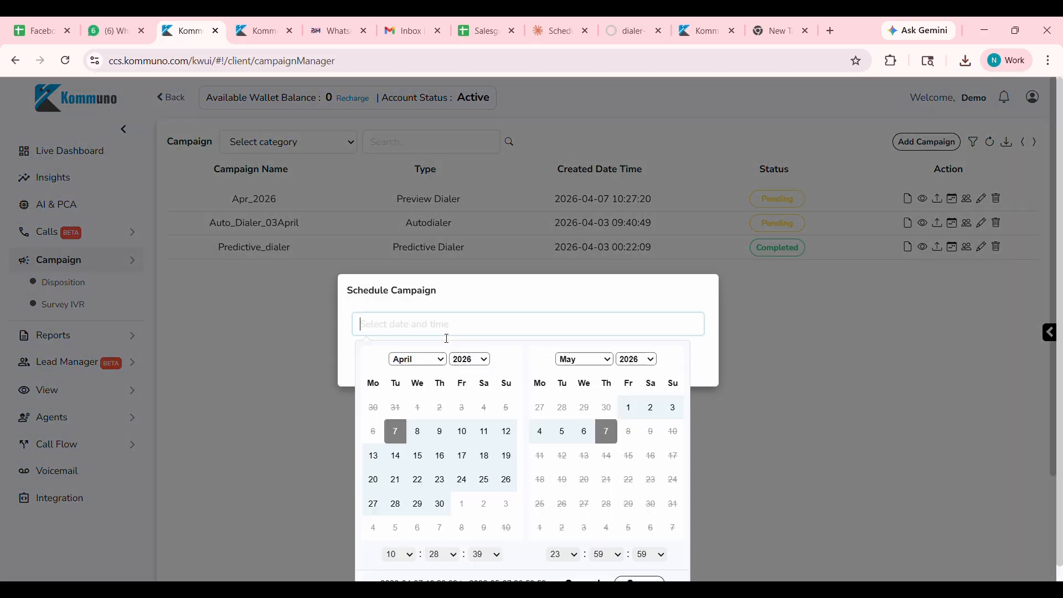
left_click(396, 432)
left_click(440, 504)
scroll(437, 515, "down", 1)
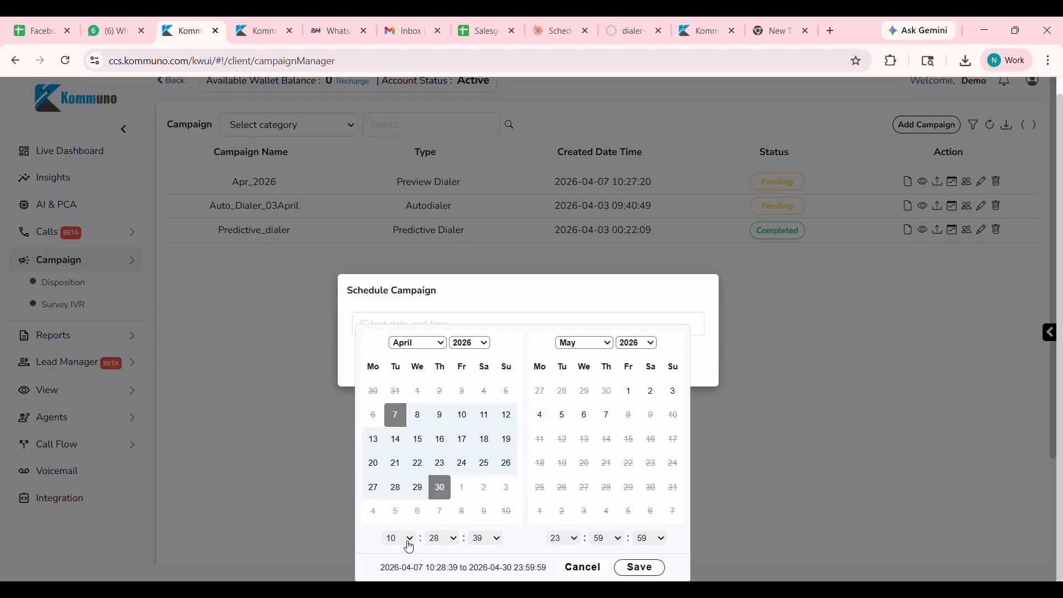
left_click(653, 569)
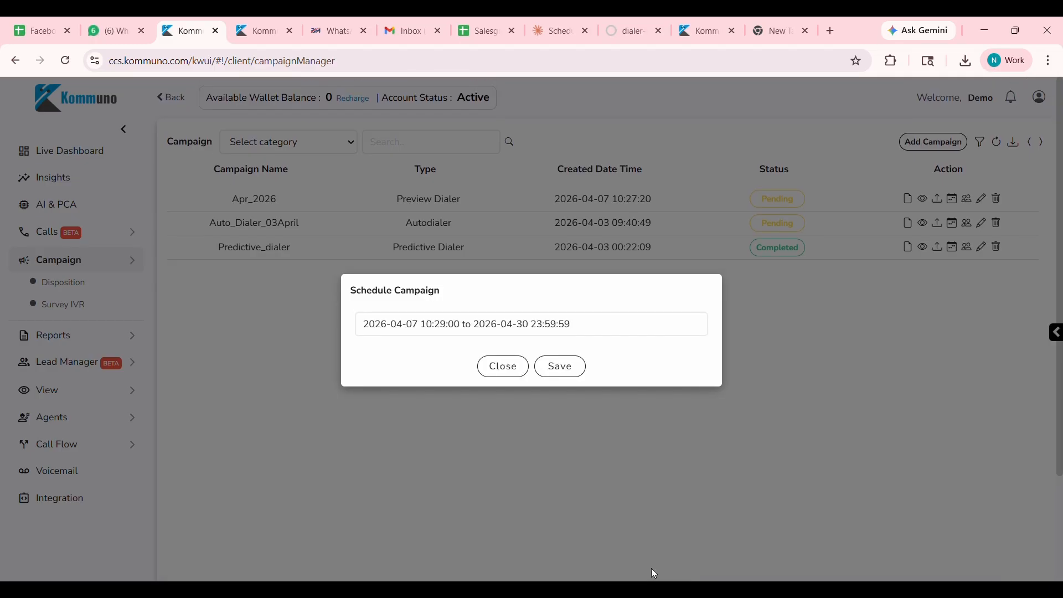
left_click(558, 367)
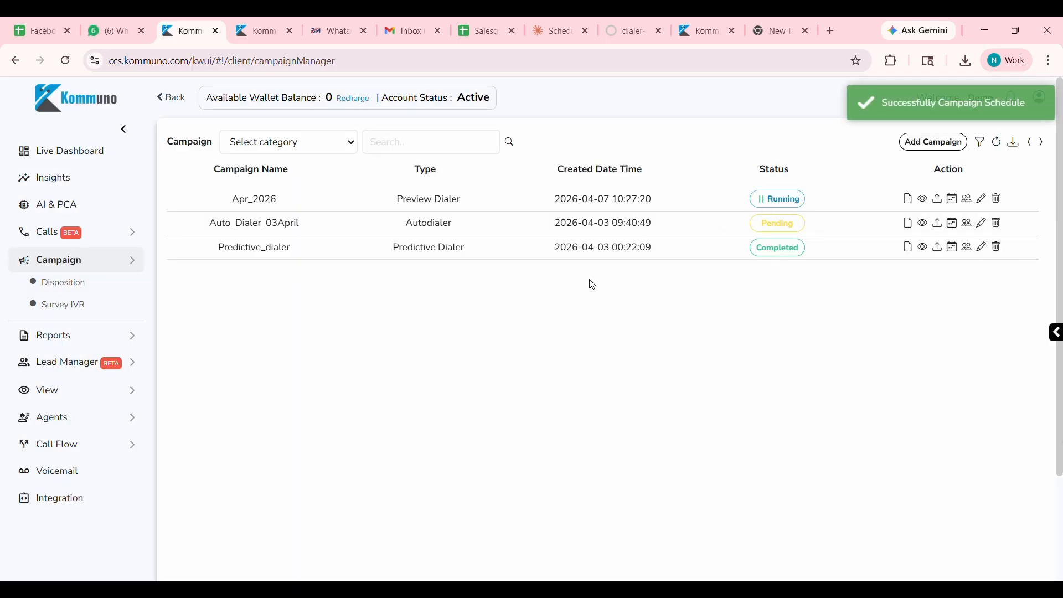
Switch to the agent portal, reload it, and call the first pending Apr_2026 contact in the agent's assigned campaign calls.
left_click(279, 25)
left_click(67, 63)
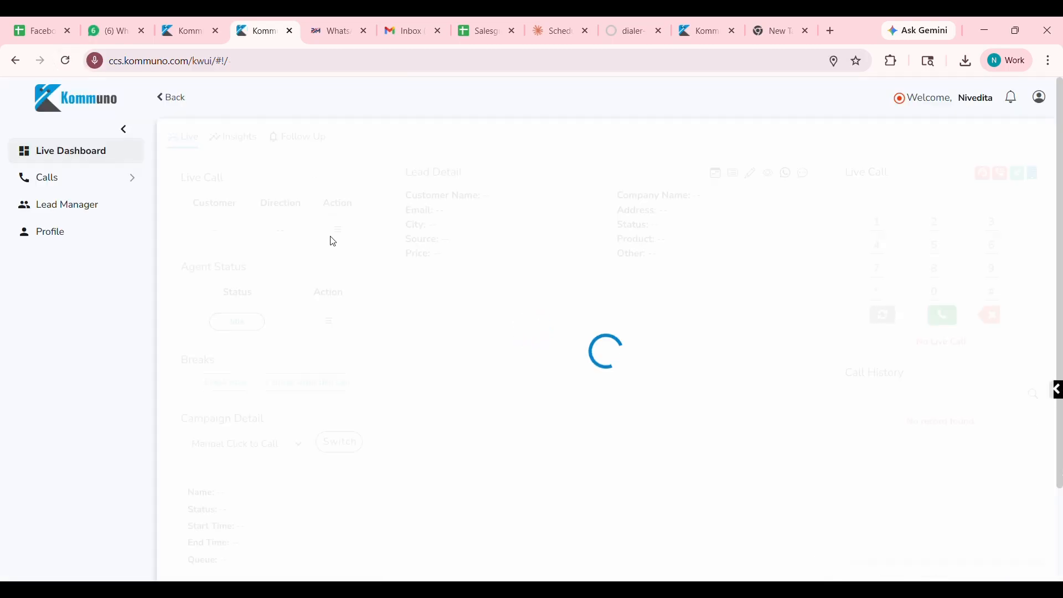
left_click(119, 187)
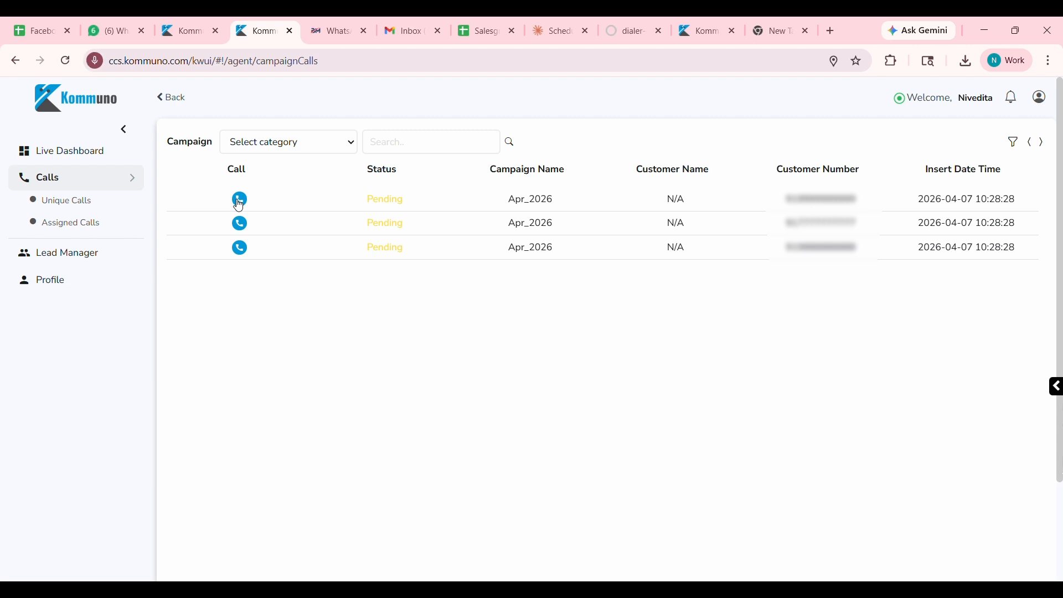
left_click(239, 200)
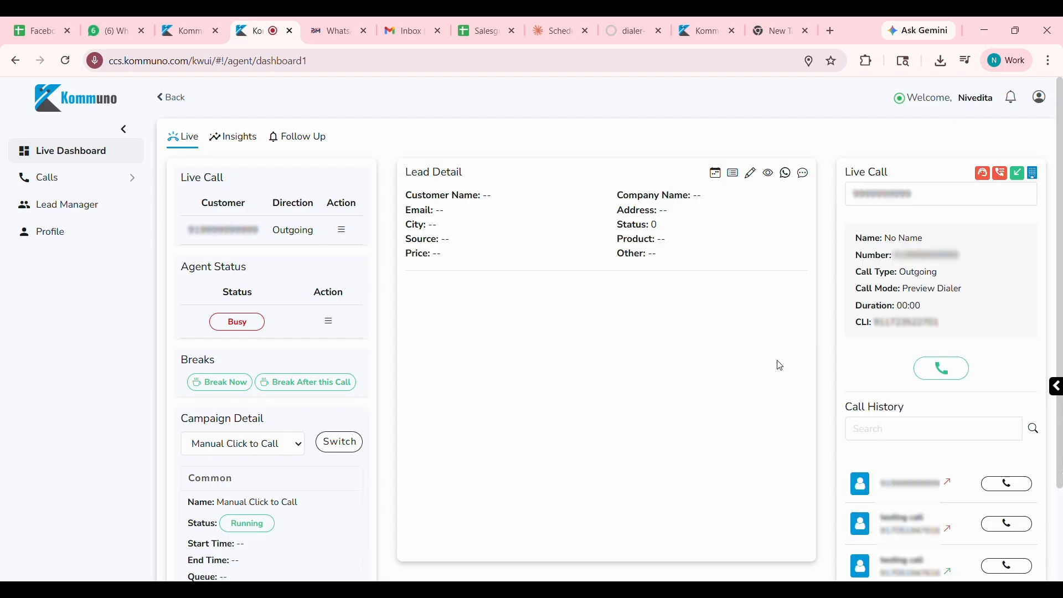
left_click(942, 368)
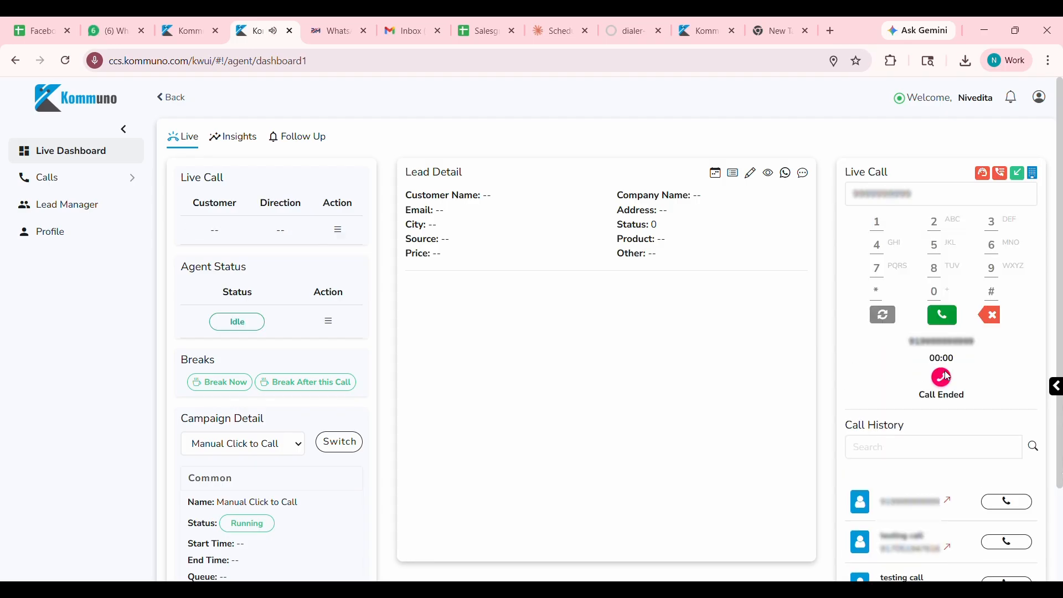
Return to the client portal and toggle the Apr_2026 campaign's run status in the campaign list.
left_click(191, 32)
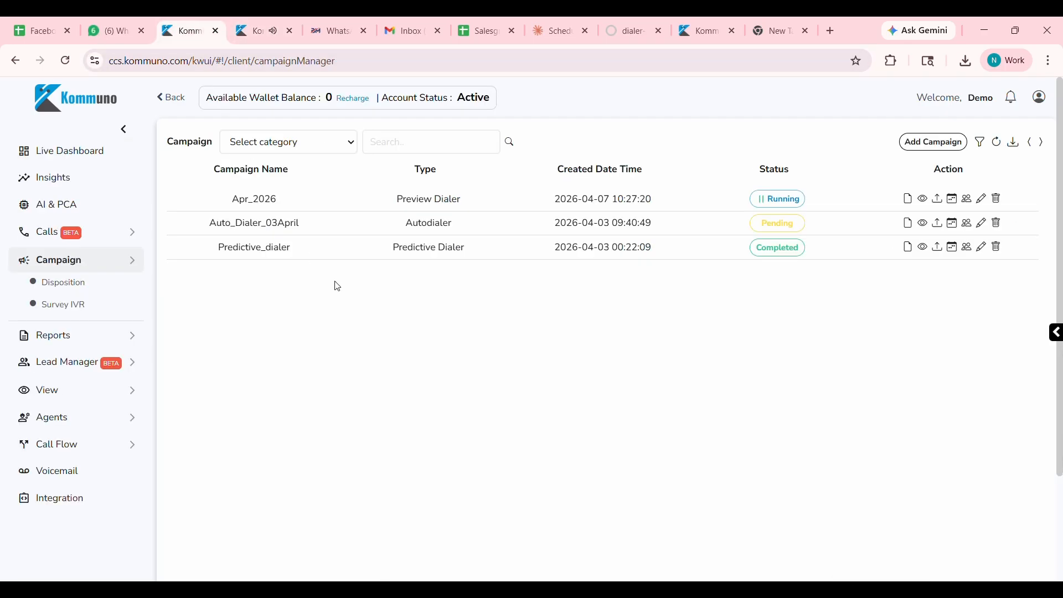
left_click(764, 199)
left_click(767, 203)
Look over the voicemail records and the CRM and Communication integrations.
left_click(105, 474)
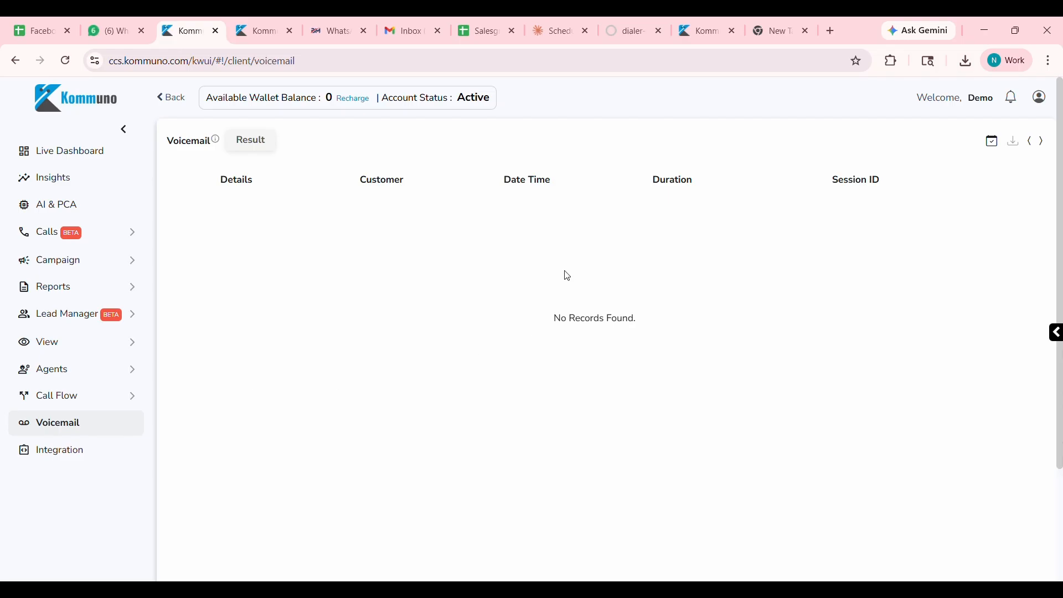
scroll(479, 437, "down", 3)
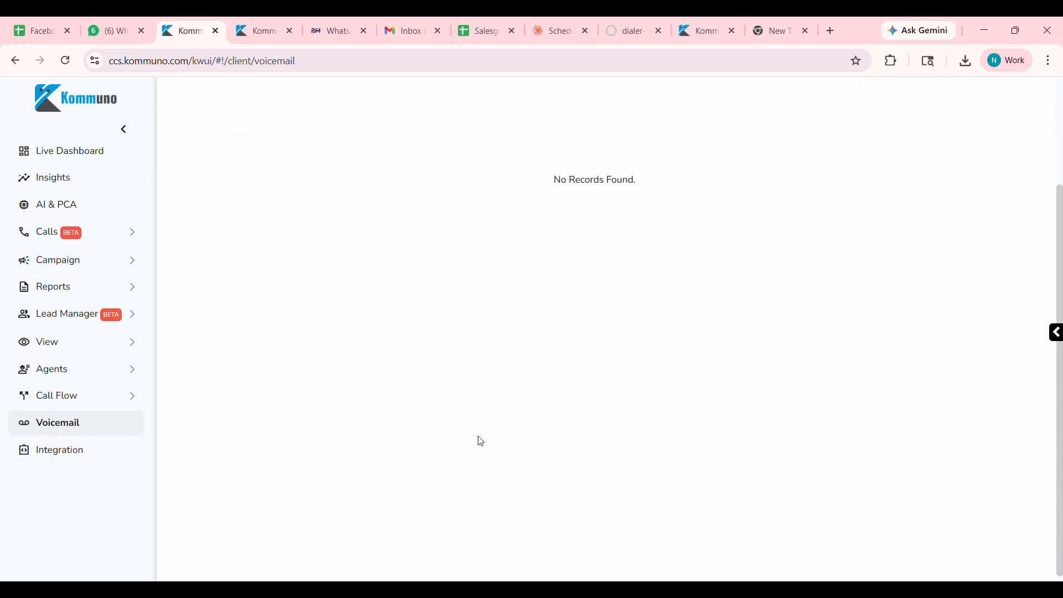
scroll(480, 438, "up", 3)
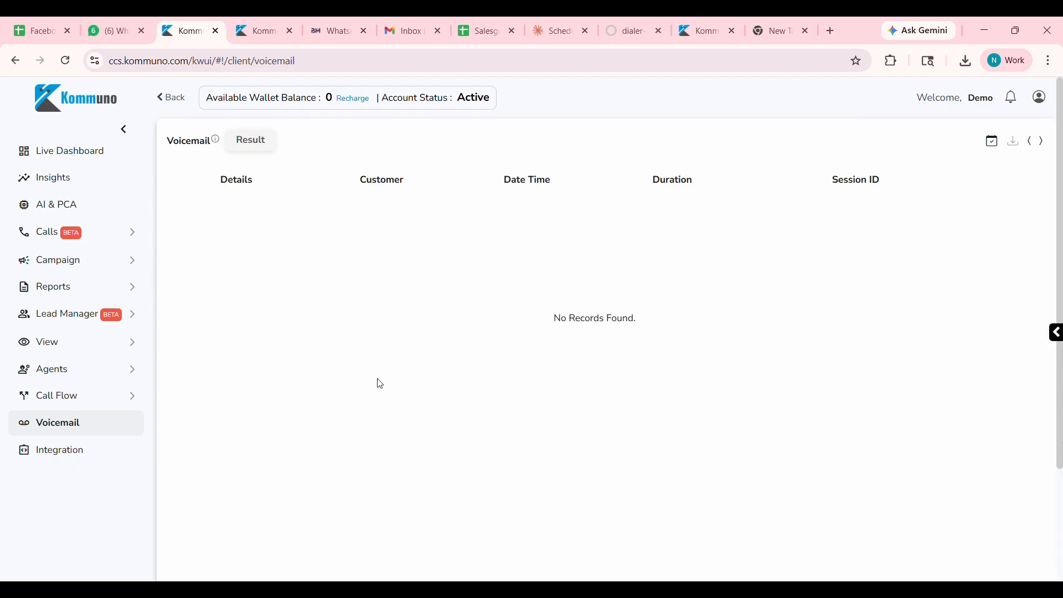
left_click(56, 459)
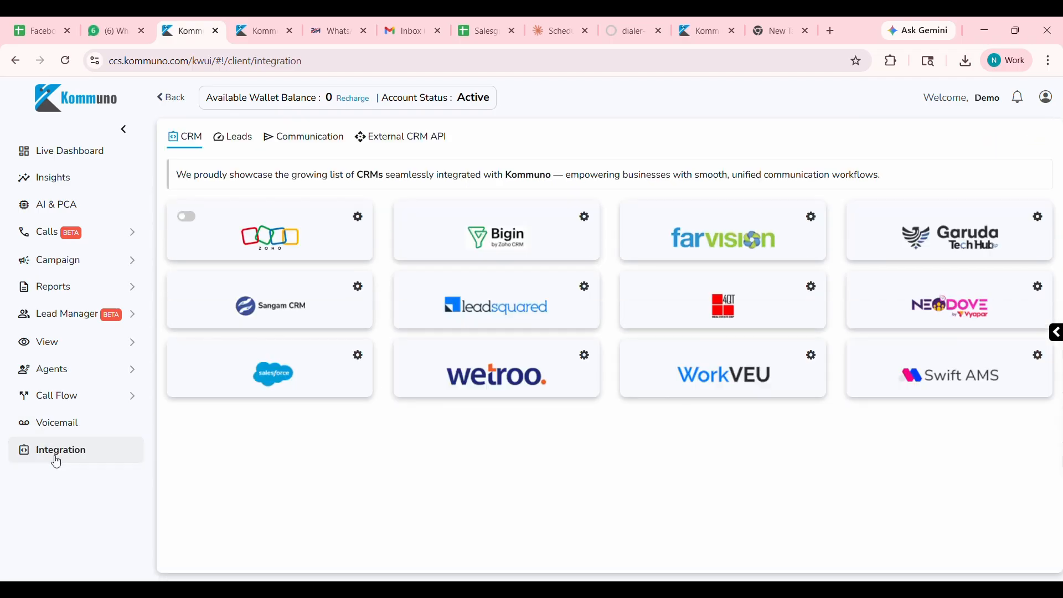
left_click(304, 142)
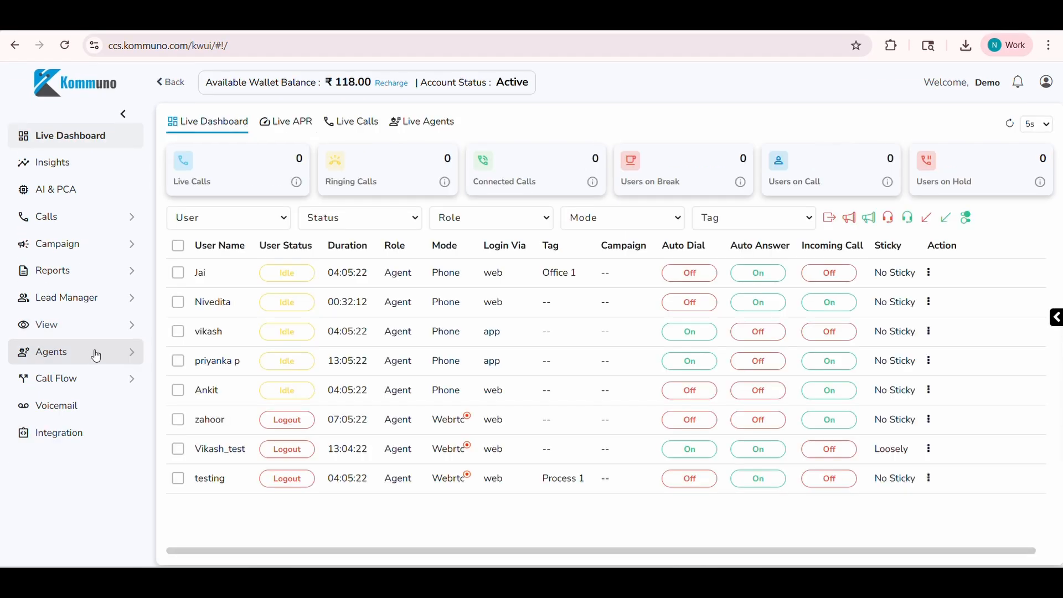
Start adding an agent from the agents list and fill in the agent's name and e-mail.
left_click(96, 351)
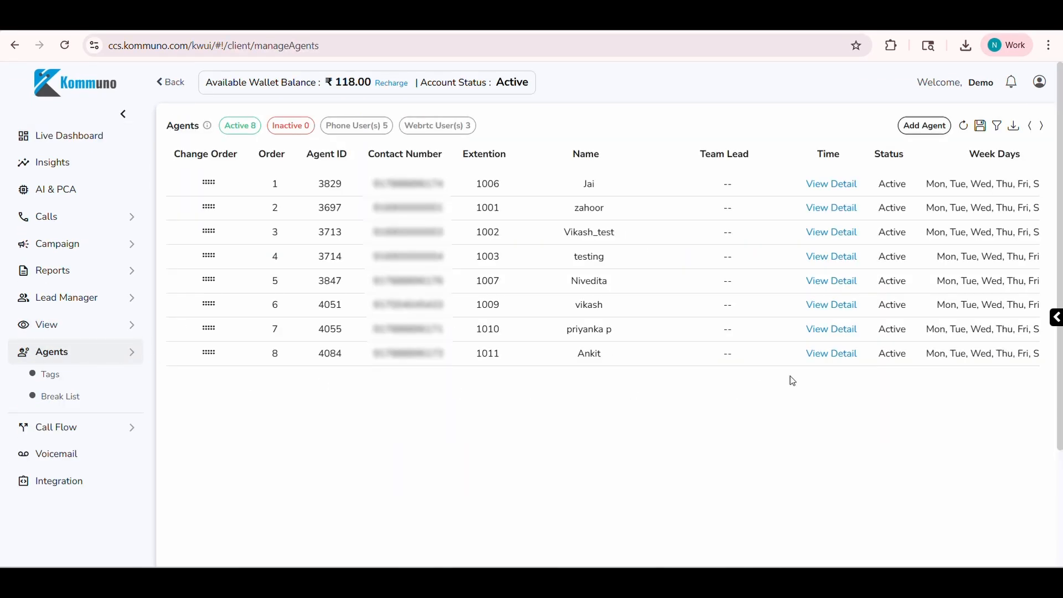
scroll(833, 306, "right", 5)
left_click(940, 123)
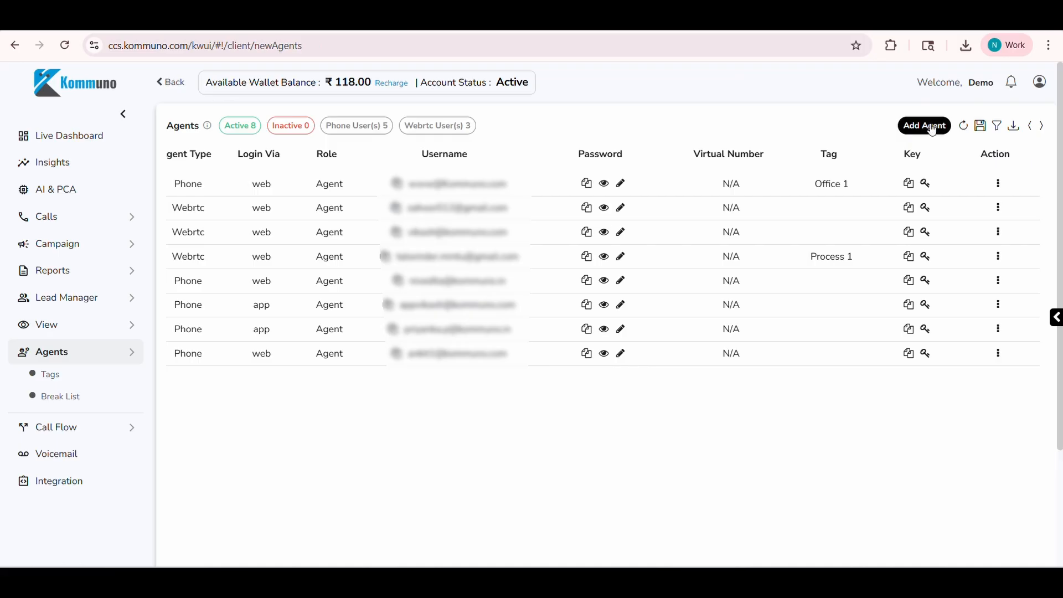
left_click(212, 180)
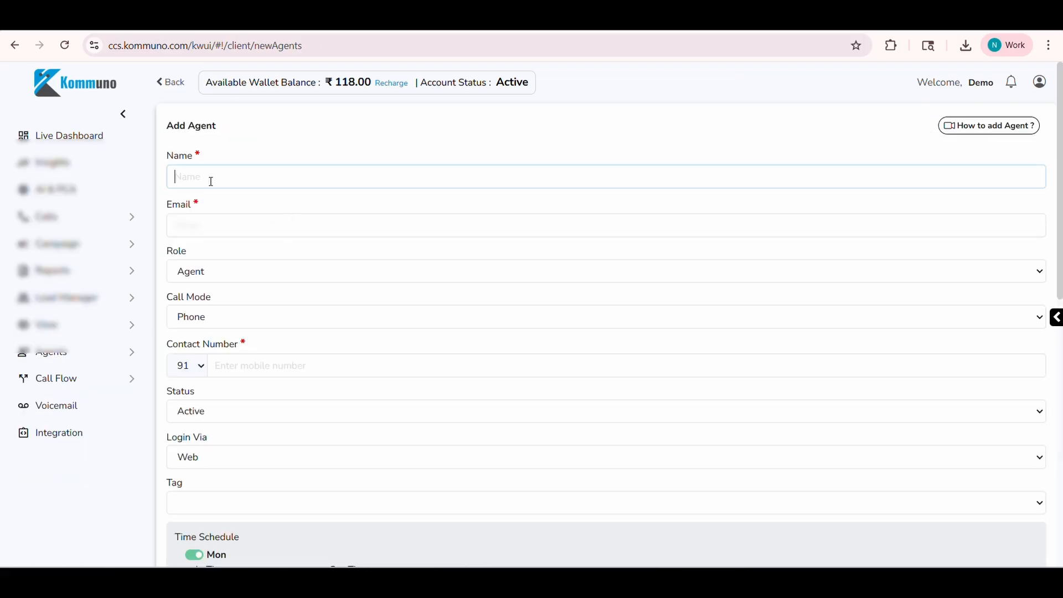
type("navi")
left_click(194, 230)
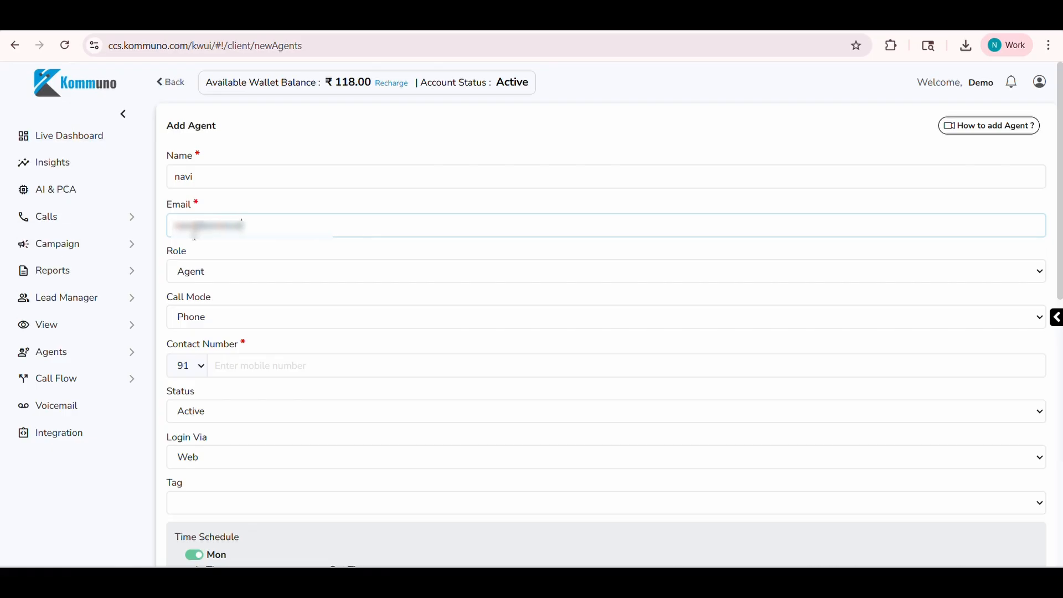
Set the new agent's role to Team Lead and call mode to Webrtc, and enter the contact number.
left_click(211, 275)
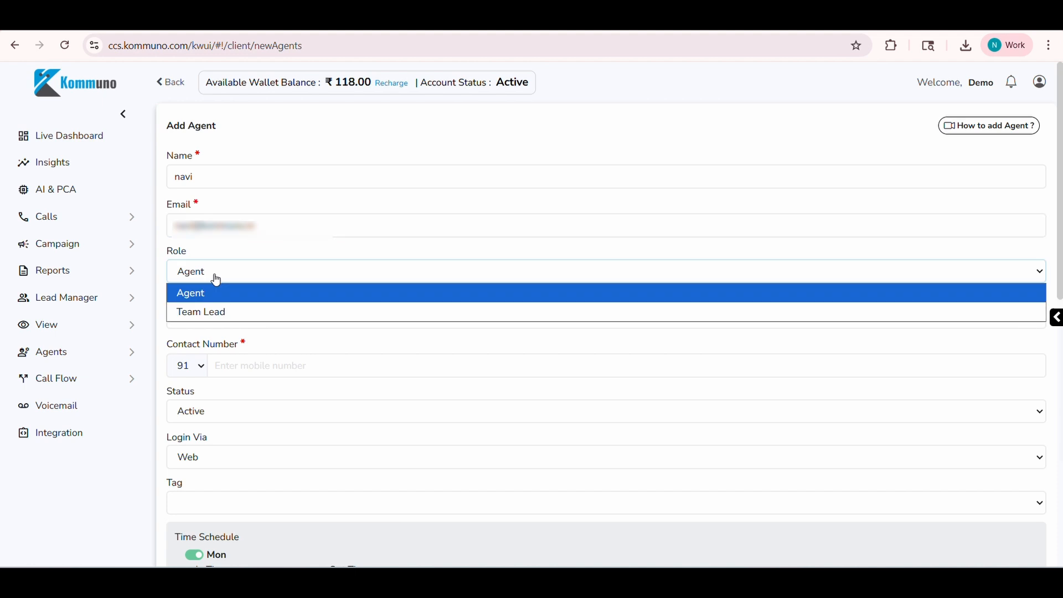
left_click(217, 311)
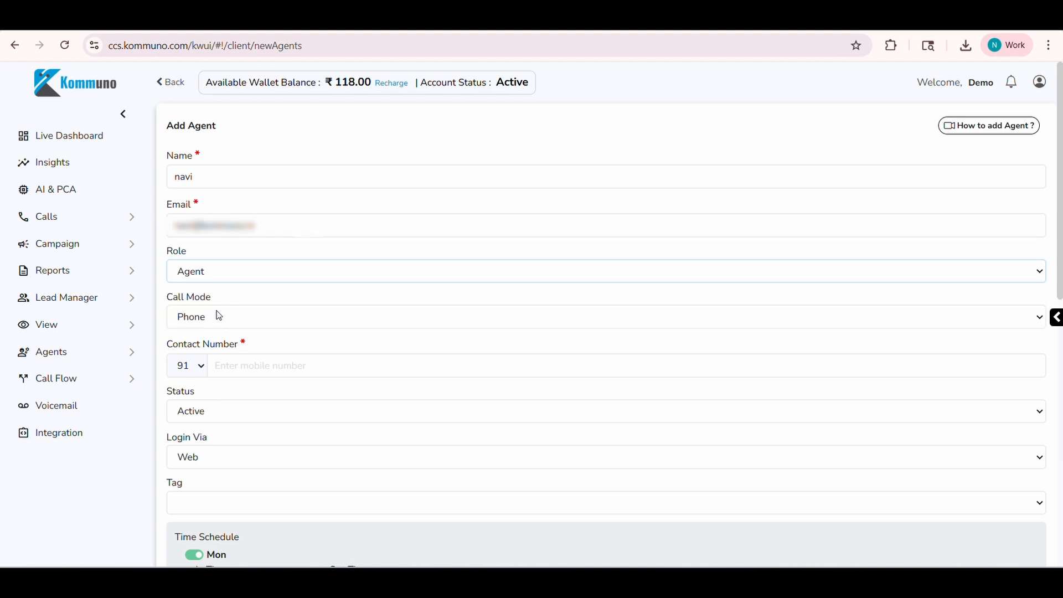
left_click(227, 325)
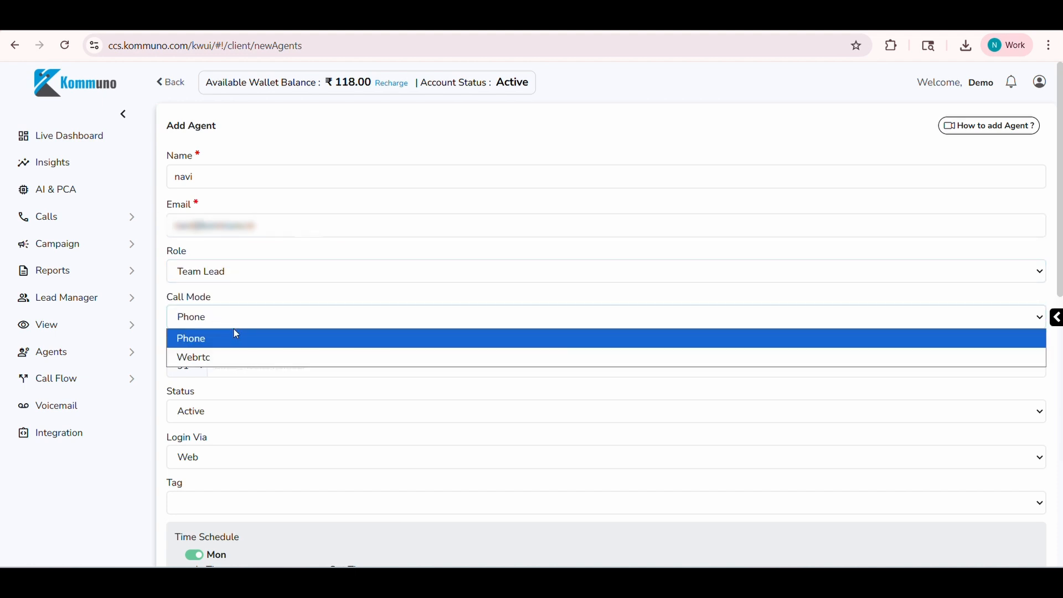
left_click(219, 356)
left_click(218, 357)
key("ctrl+v")
Enable the View All Calls permission for the new team lead and save the agent.
scroll(240, 413, "down", 5)
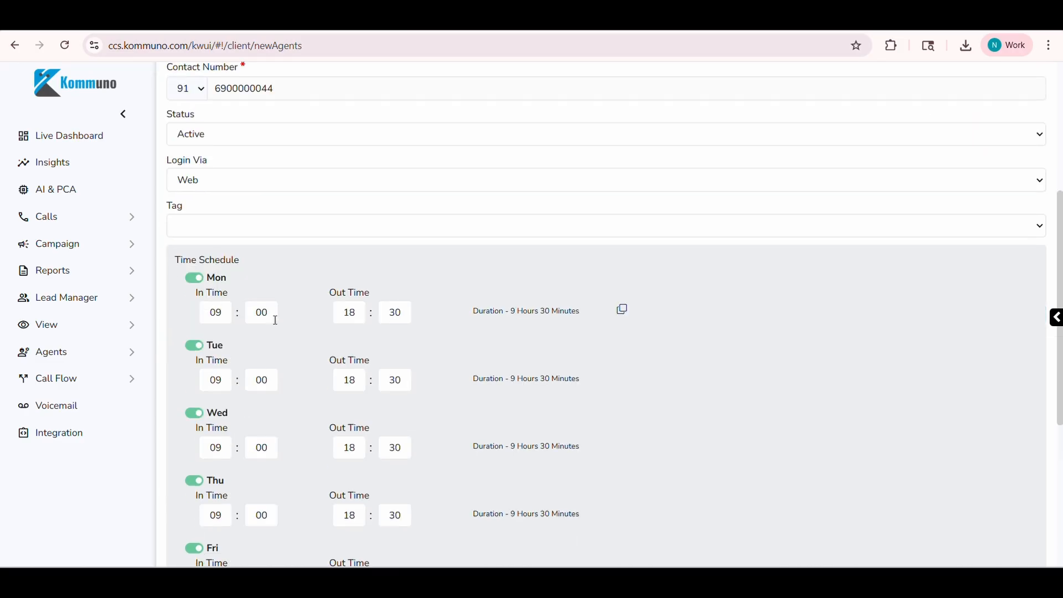
scroll(323, 330, "down", 5)
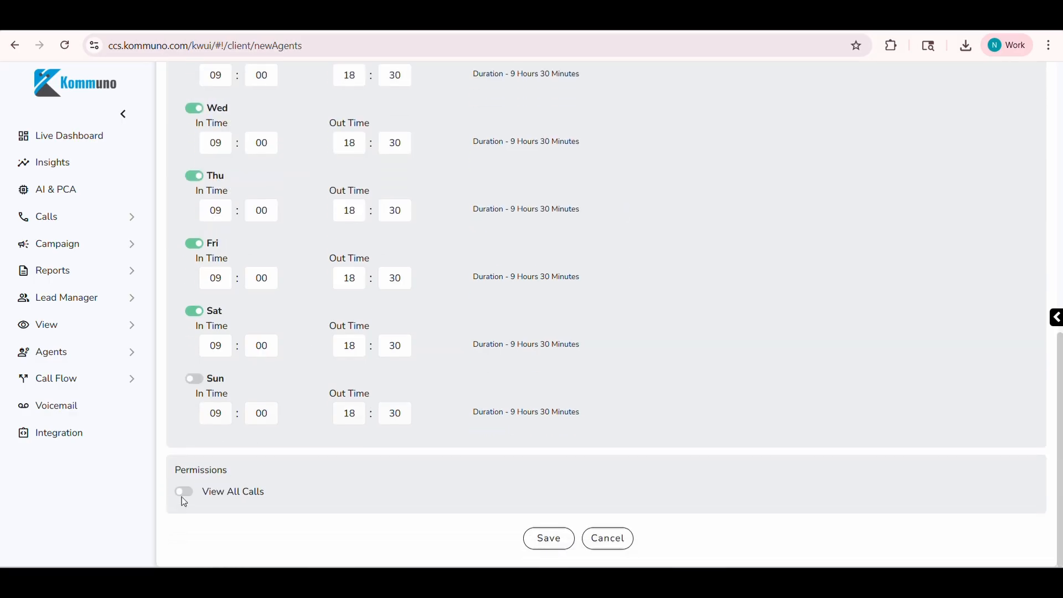
left_click(189, 497)
left_click(546, 540)
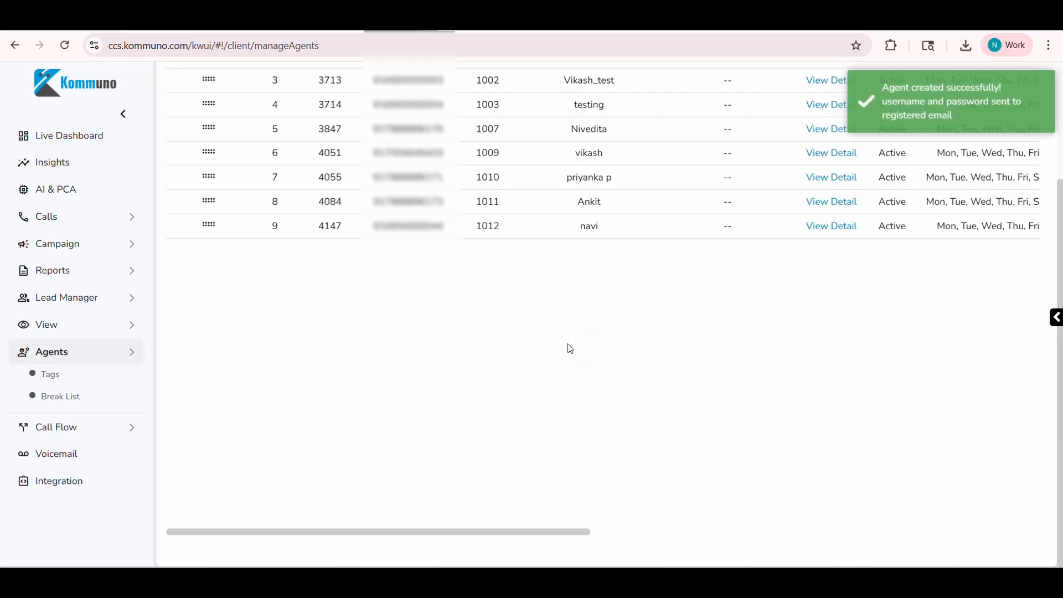
Edit the fifth agent in the list, assign the newly created team lead under More Details, and update the agent.
scroll(574, 338, "up", 3)
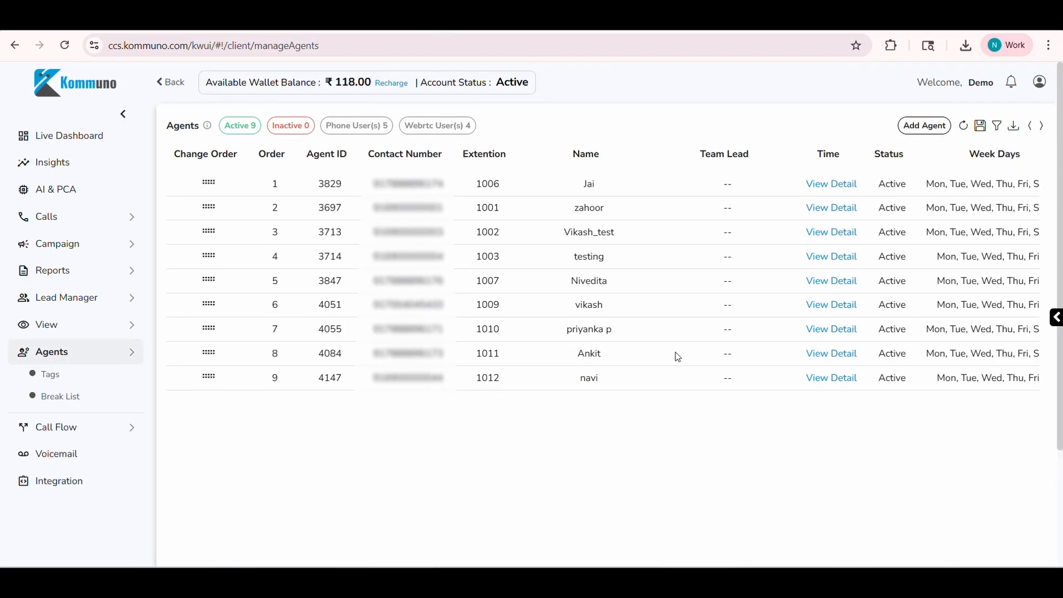
scroll(690, 348, "right", 10)
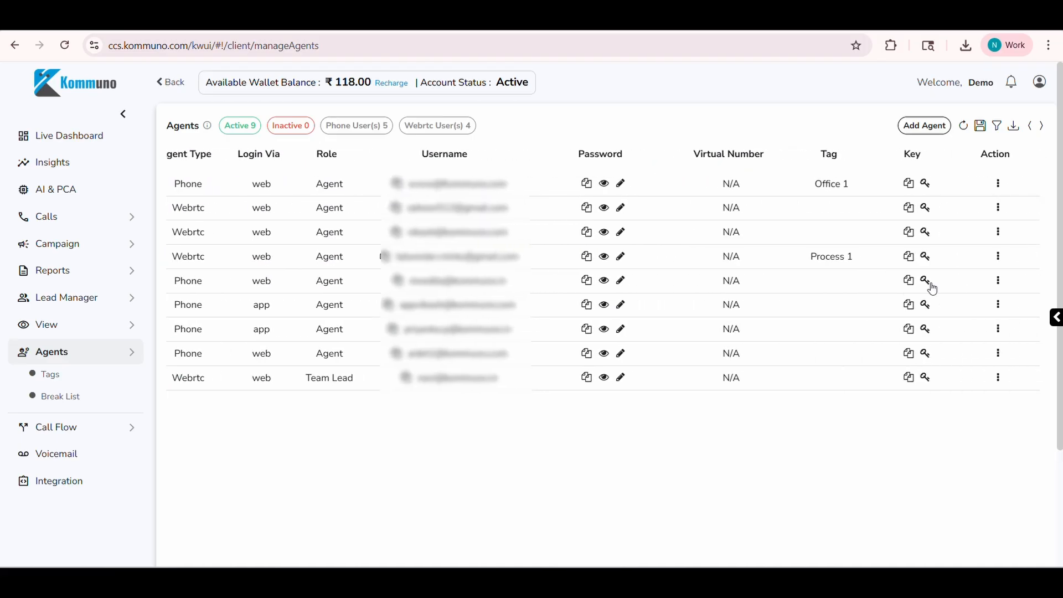
left_click(998, 282)
left_click(936, 306)
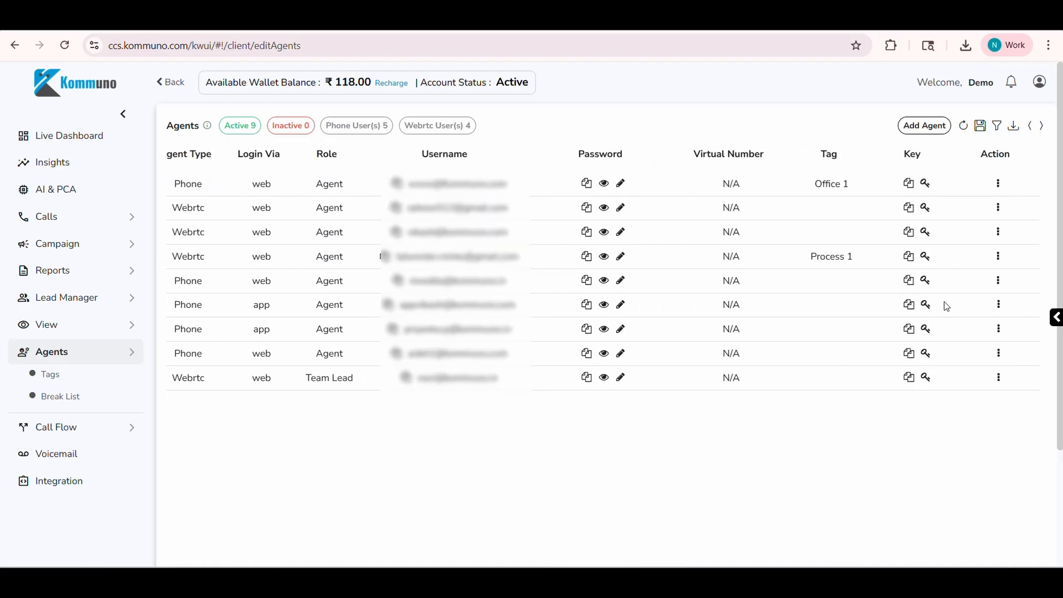
scroll(735, 373, "down", 10)
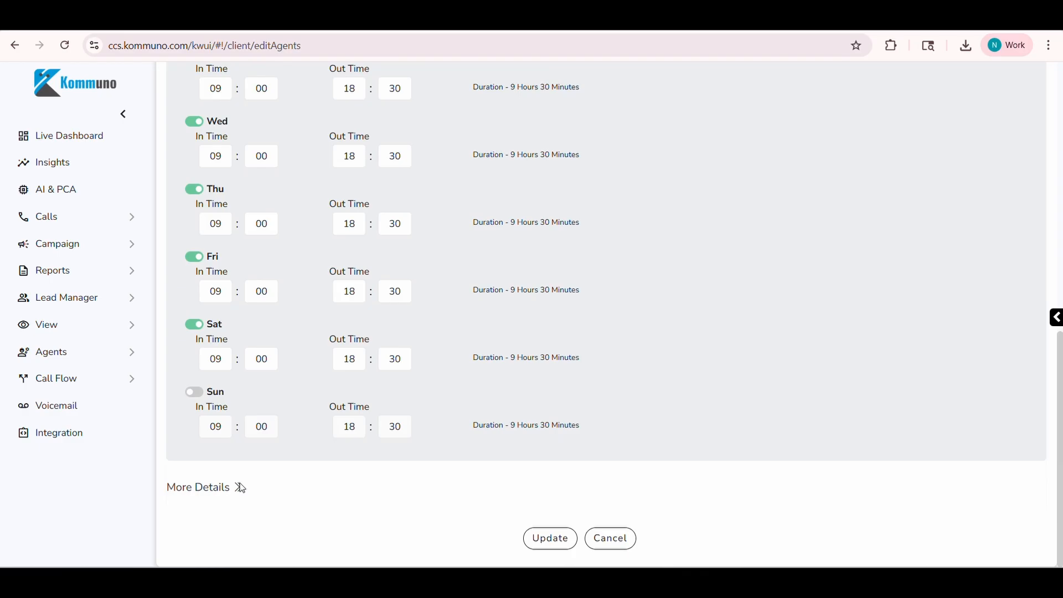
left_click(245, 480)
scroll(772, 244, "down", 5)
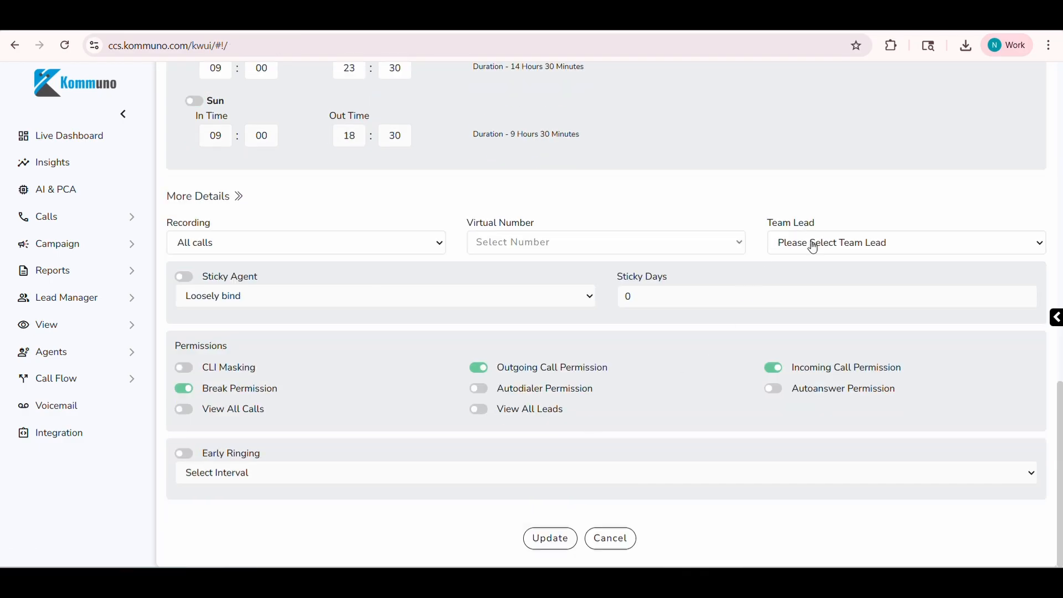
left_click(813, 248)
left_click(785, 287)
left_click(542, 549)
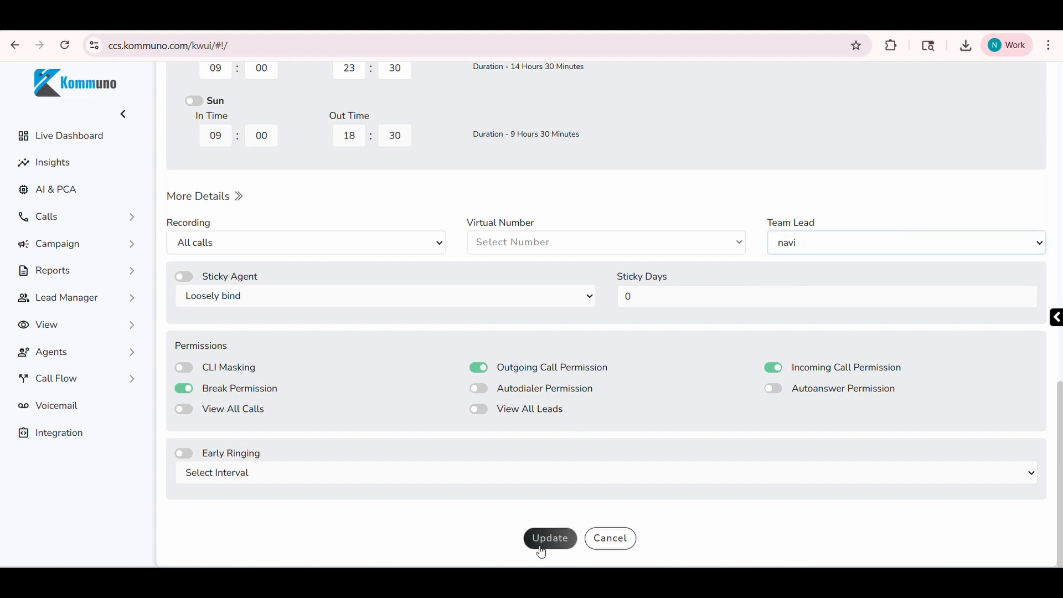
Assign the same team lead to the first agent in the list through More Details and update that agent.
scroll(726, 357, "up", 3)
scroll(721, 247, "right", 15)
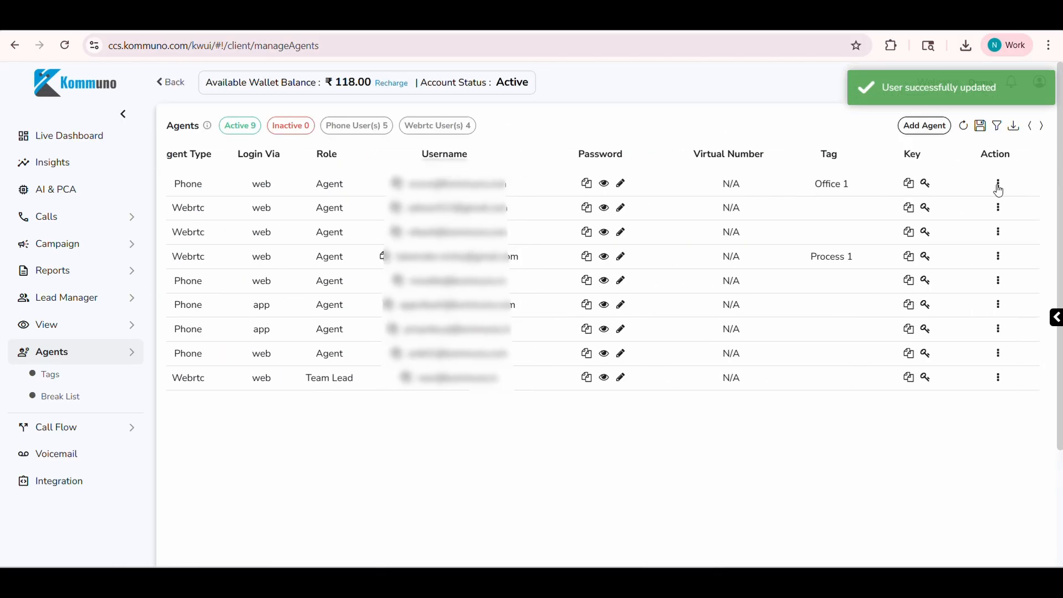
left_click(998, 183)
left_click(945, 210)
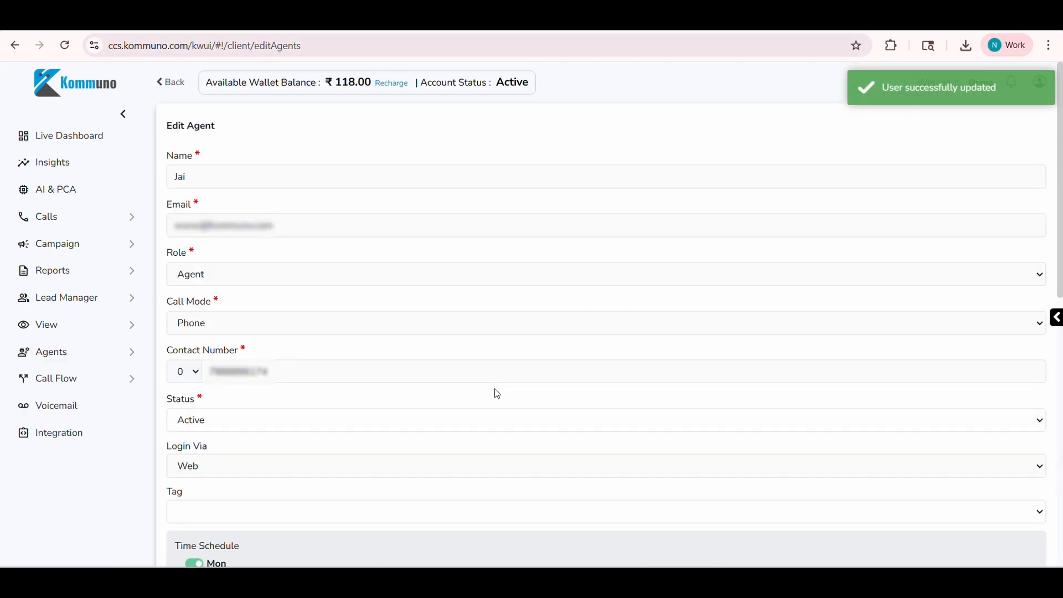
scroll(498, 394, "down", 10)
left_click(216, 489)
scroll(522, 468, "down", 5)
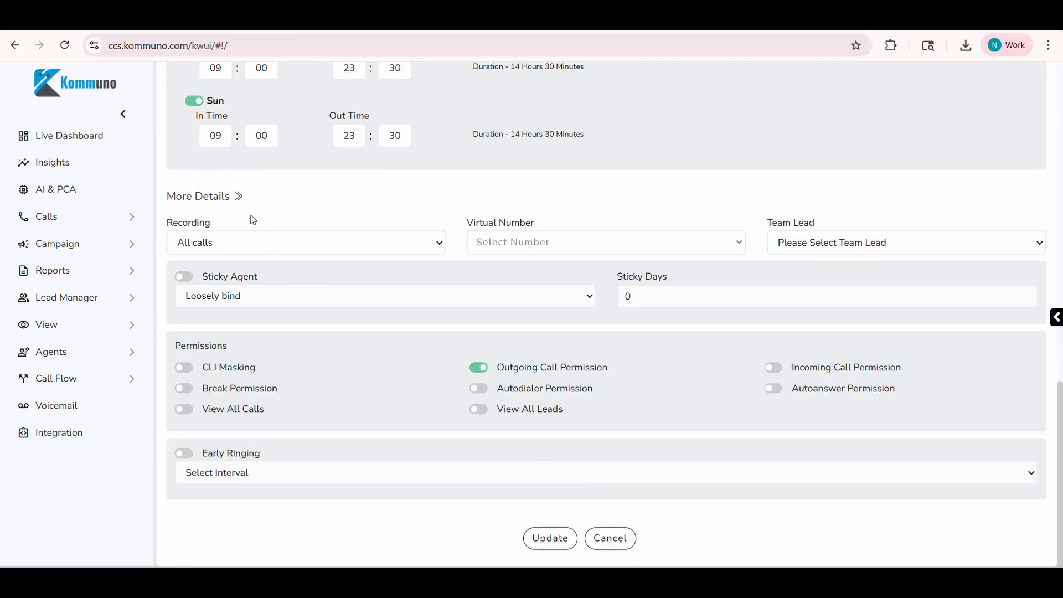
left_click(816, 253)
left_click(802, 280)
left_click(554, 540)
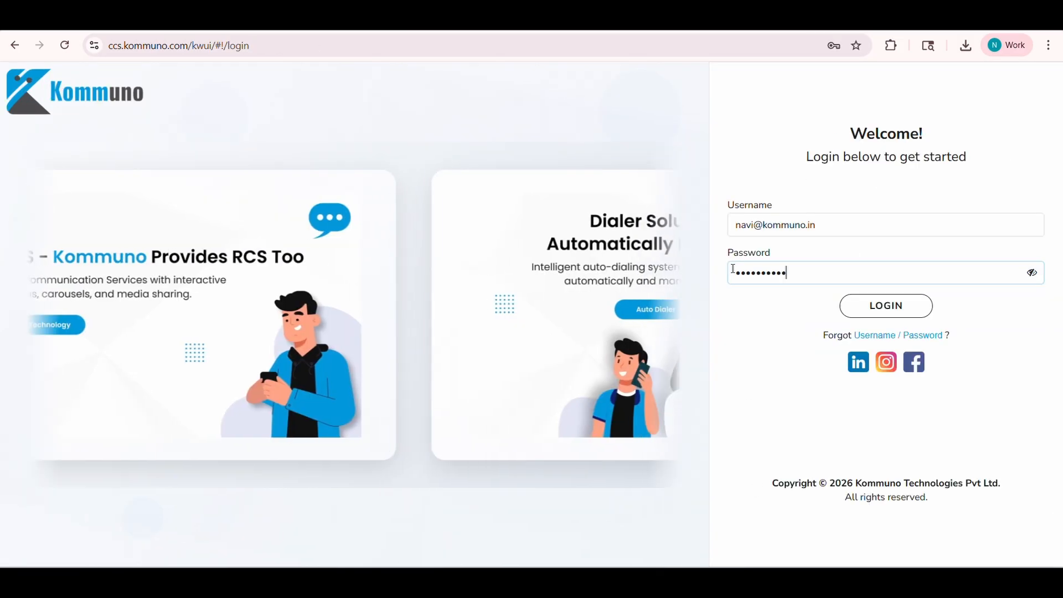
In the team lead portal, open the Live APR report and download its current view as CSV.
left_click(887, 306)
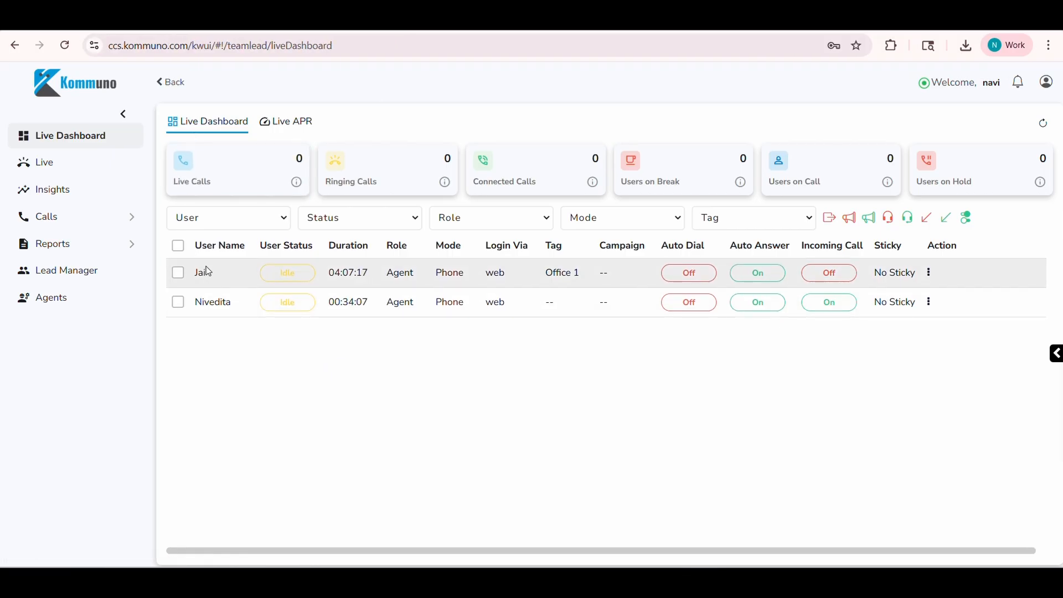
left_click(283, 122)
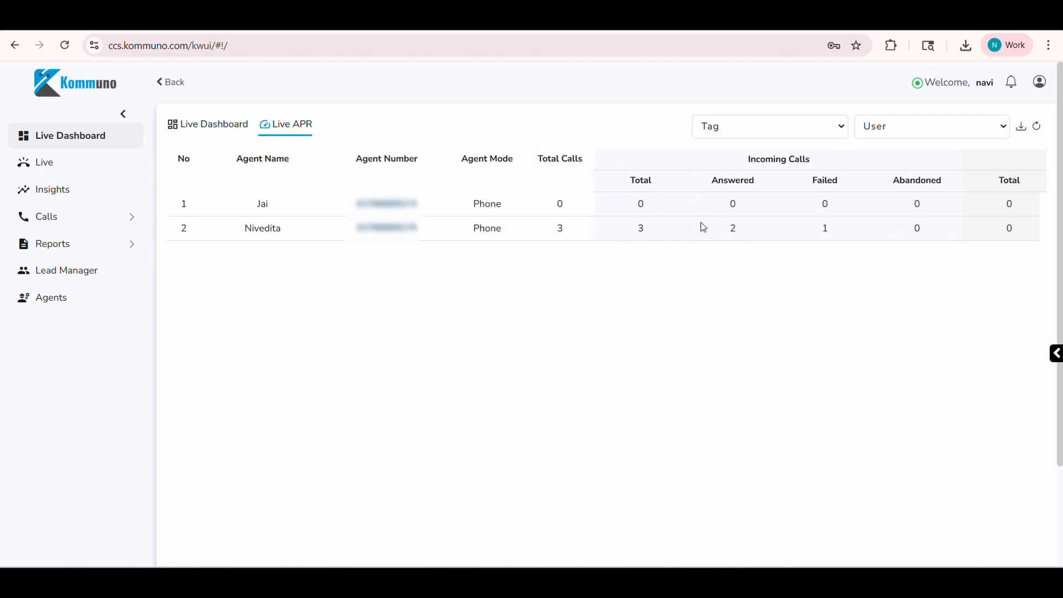
left_click(1022, 127)
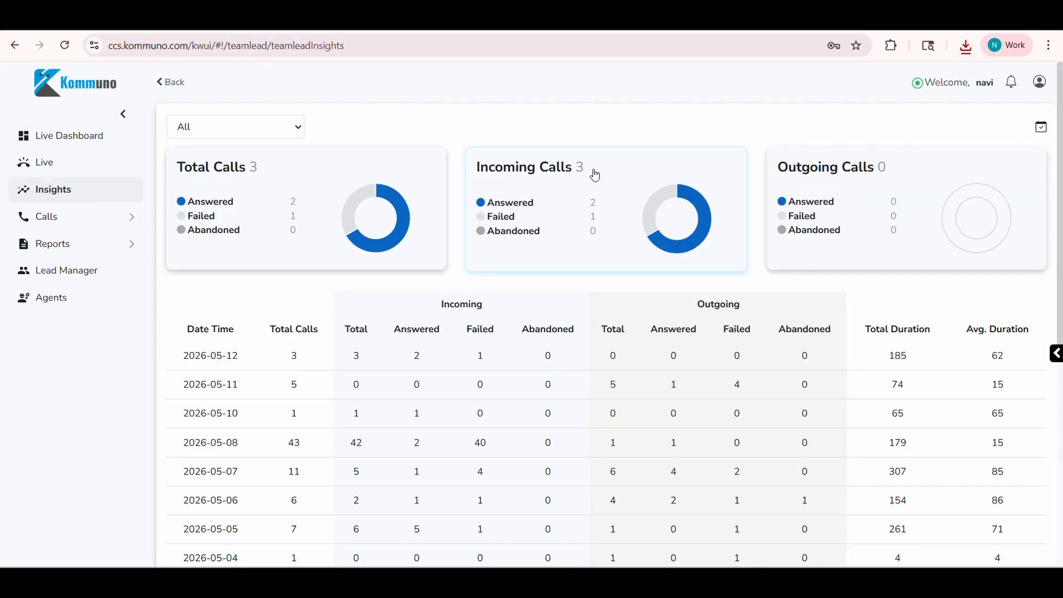
Open the answered incoming calls from the team lead's Insights and play the recording of the latest call.
left_click(594, 205)
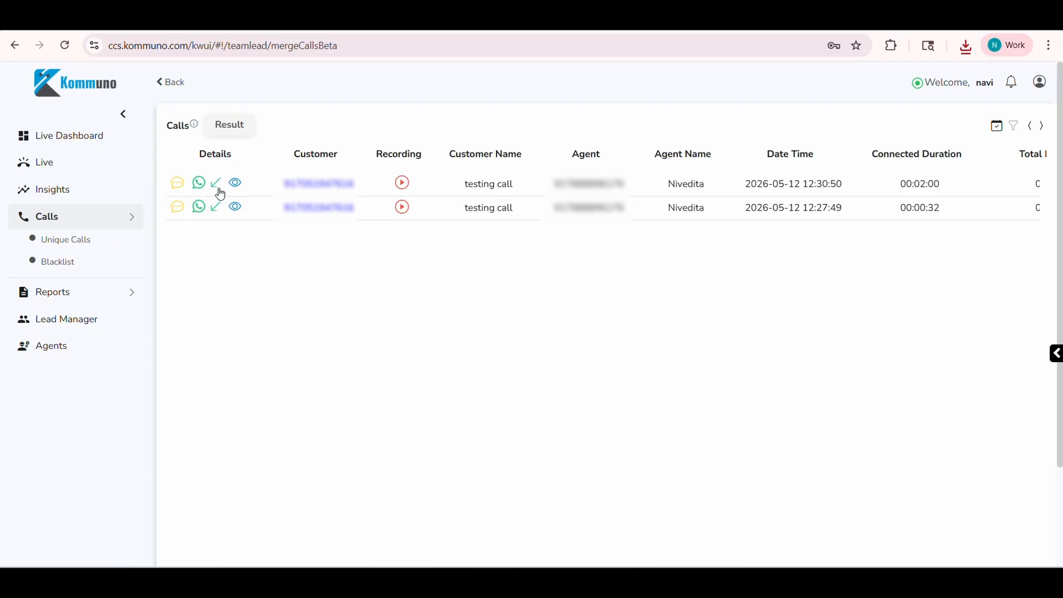
left_click(403, 184)
left_click(452, 317)
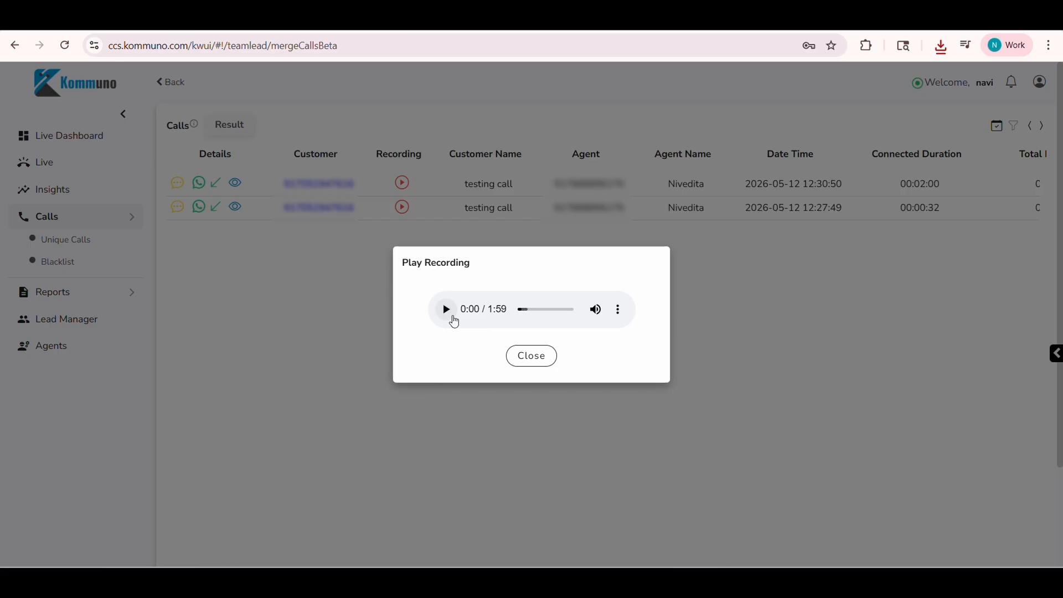
Download the recording of the latest answered call and close the recording player.
left_click(618, 309)
left_click(570, 280)
left_click(540, 356)
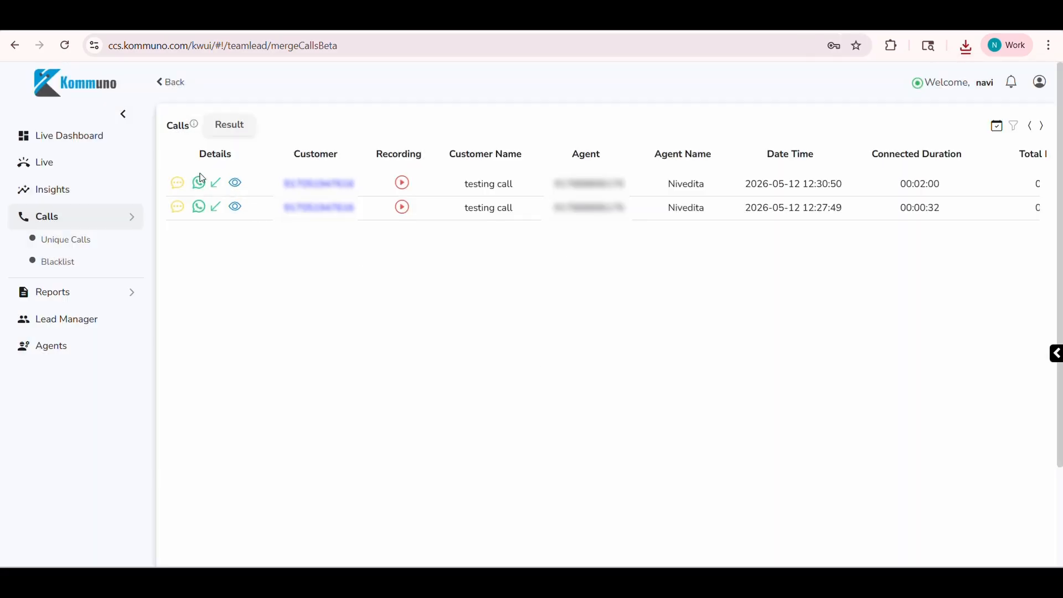
Open the latest call's details, review its call path down to the end, and return to the calls list.
left_click(216, 186)
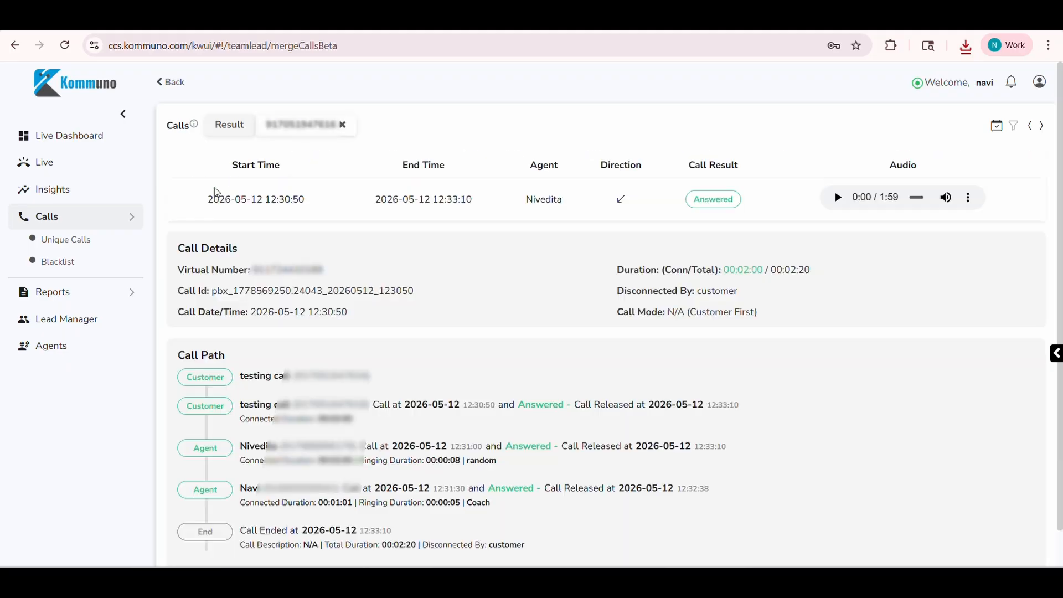
scroll(485, 430, "down", 1)
left_click_drag(554, 515, 359, 491)
left_click(490, 504)
left_click_drag(494, 507, 512, 506)
left_click(403, 323)
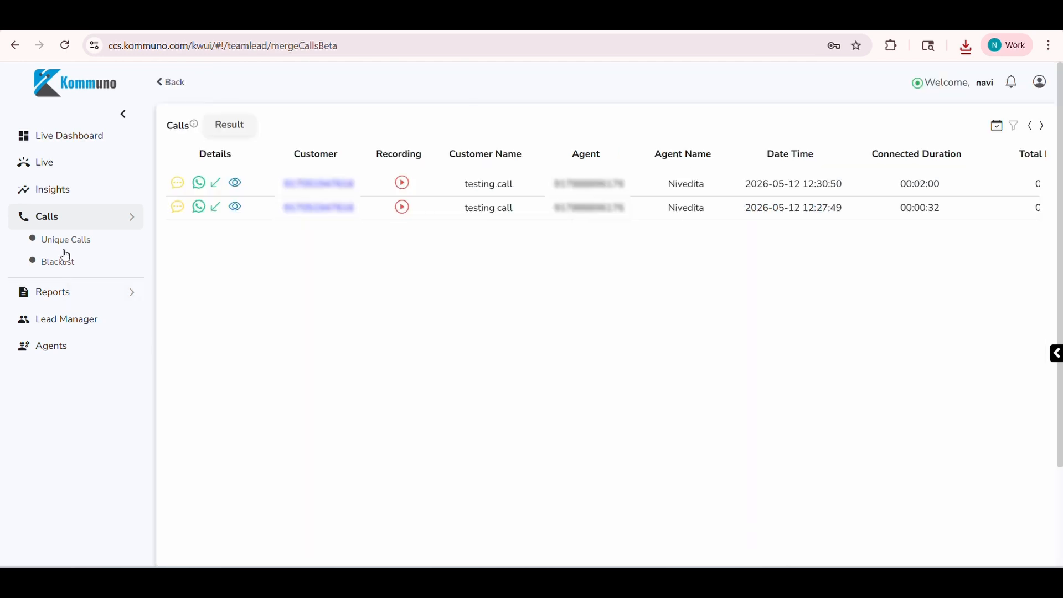
View the team lead's Unique Calls list, followed by the Blacklist entries.
left_click(65, 240)
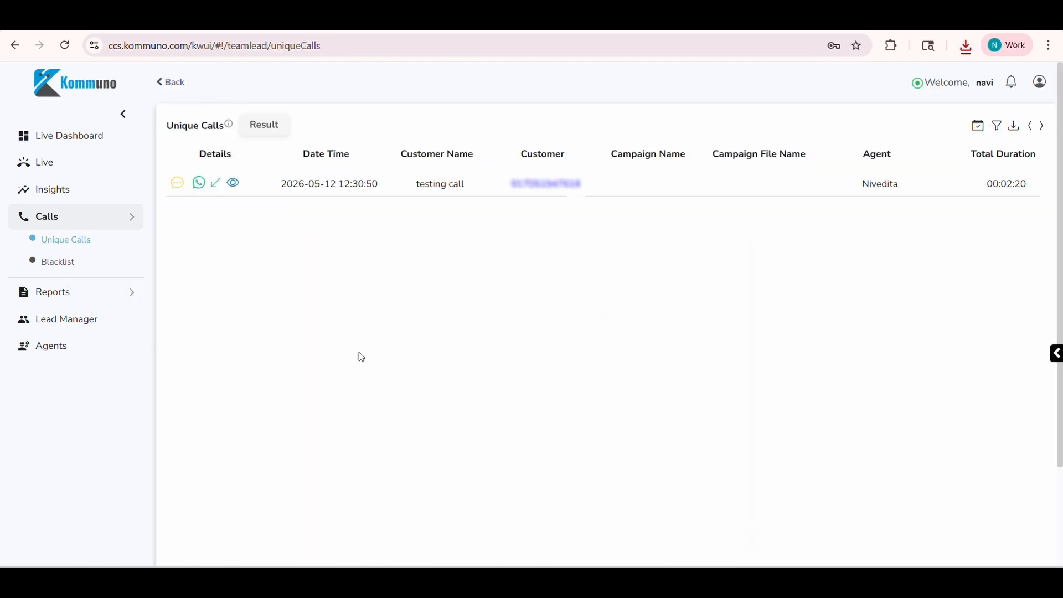
left_click(71, 266)
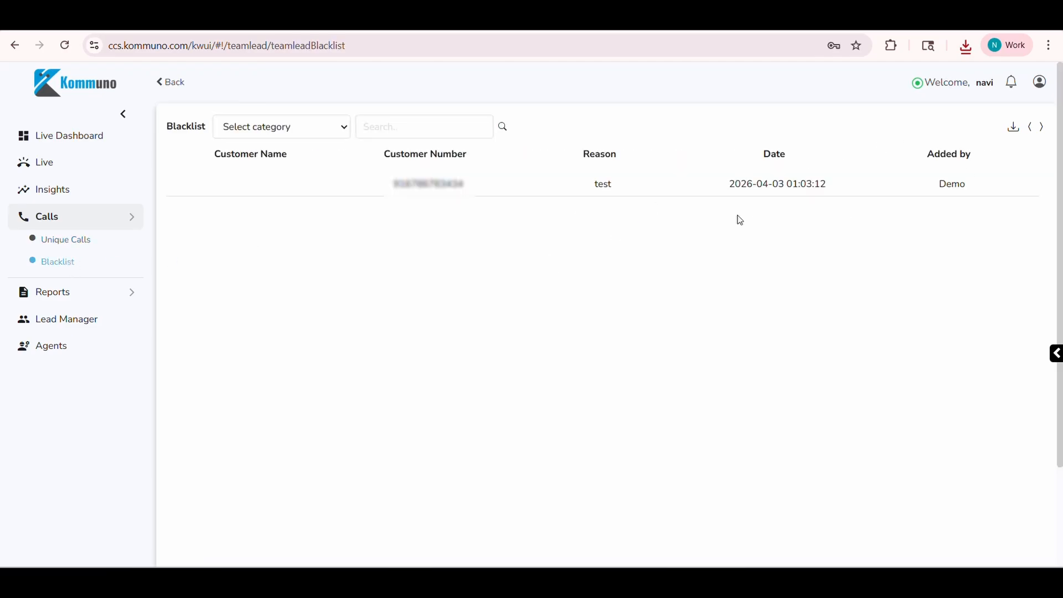
left_click(460, 194)
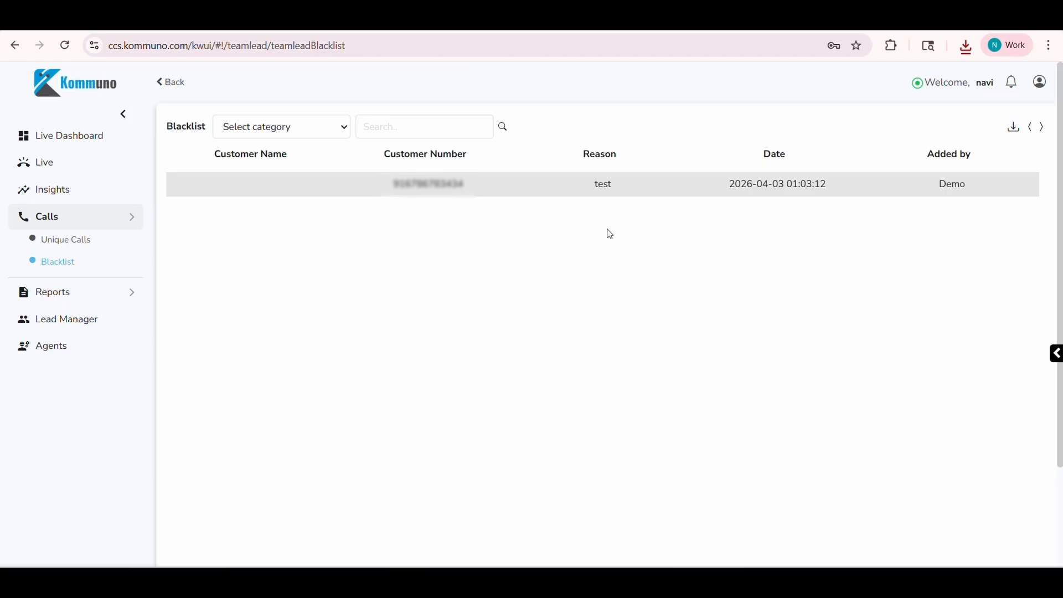
Run the standard Call Report for today, 2026-05-12, with all other filters left at All.
left_click(85, 296)
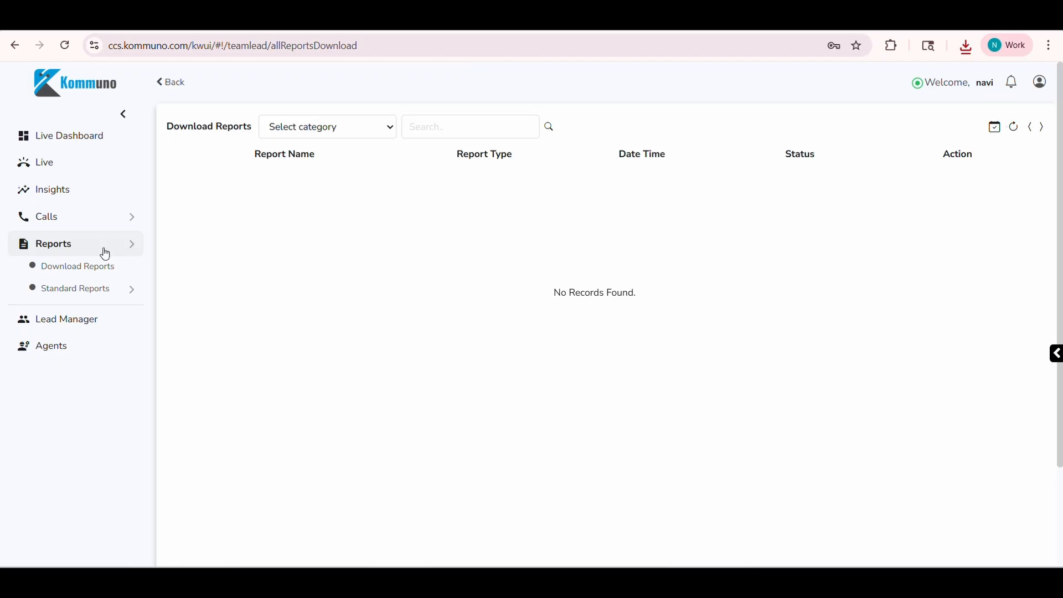
mouse_move(127, 294)
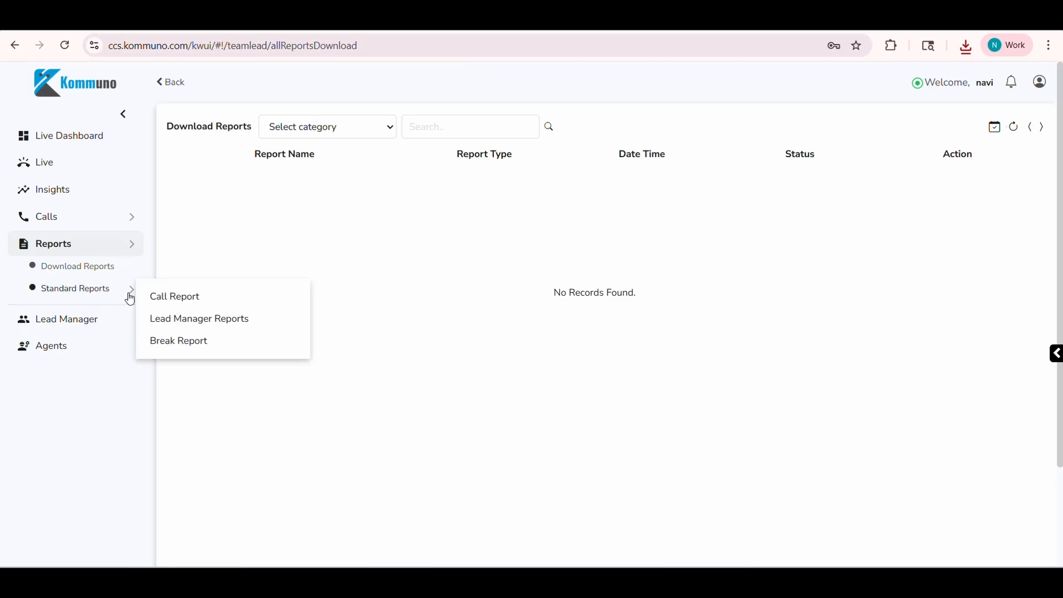
left_click(188, 300)
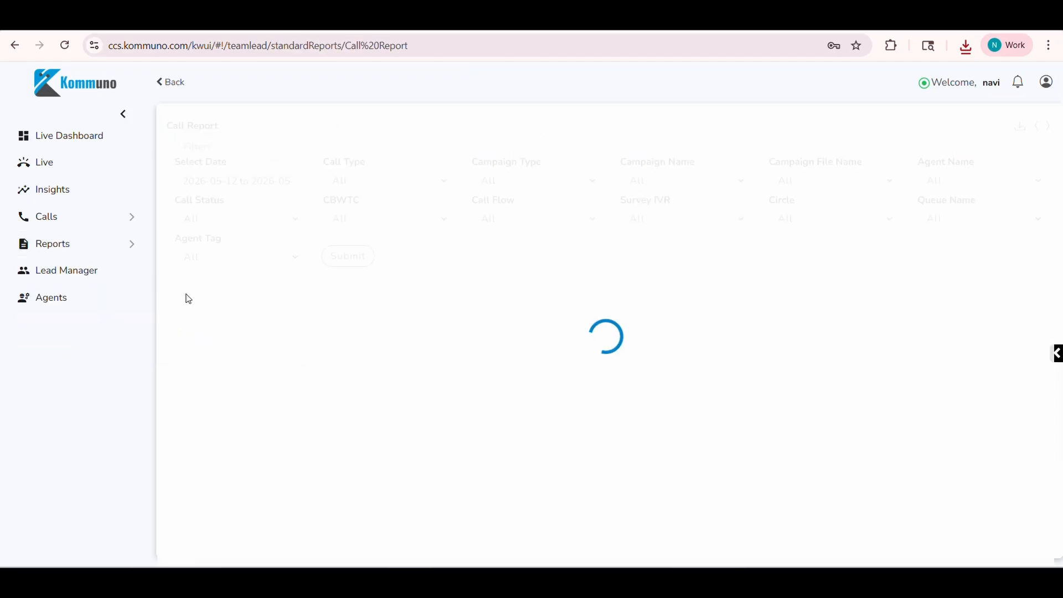
left_click(257, 182)
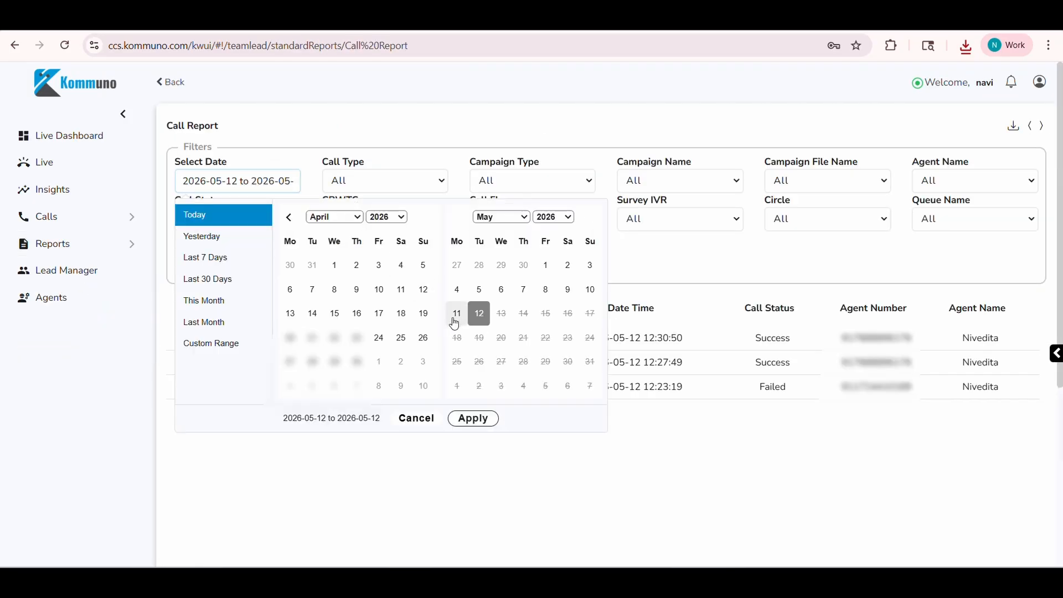
left_click(473, 418)
left_click(349, 254)
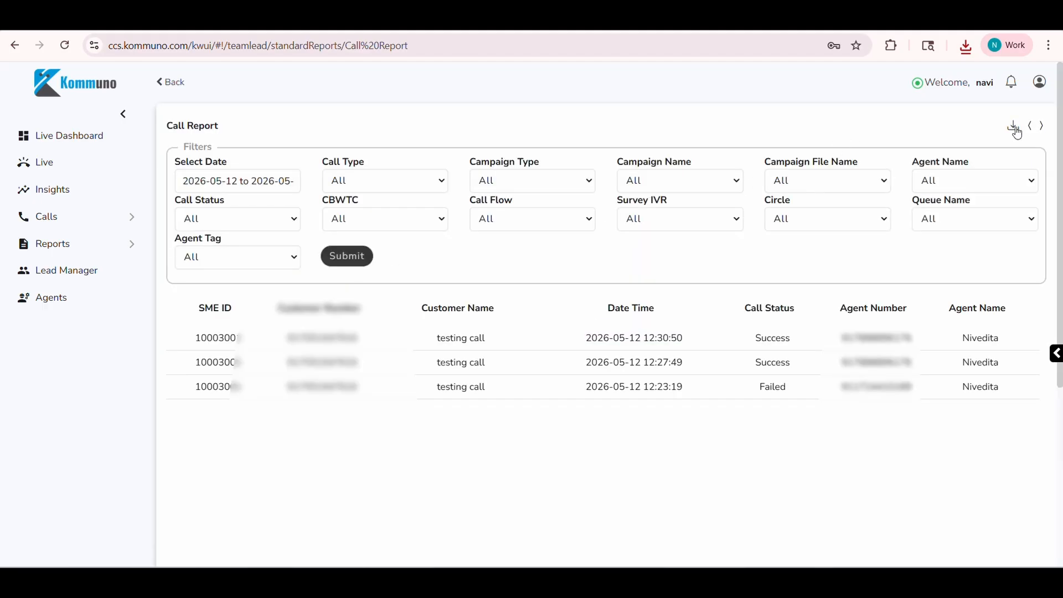
Request an export of the Call Report, refresh its status, download the completed file, and open the CSV.
left_click(1015, 129)
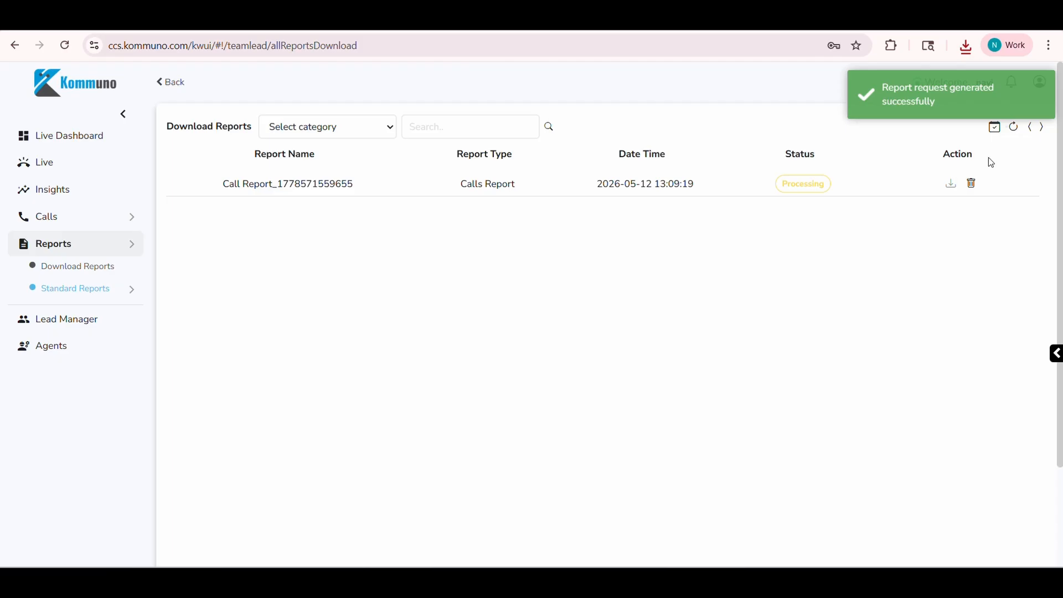
left_click(1013, 128)
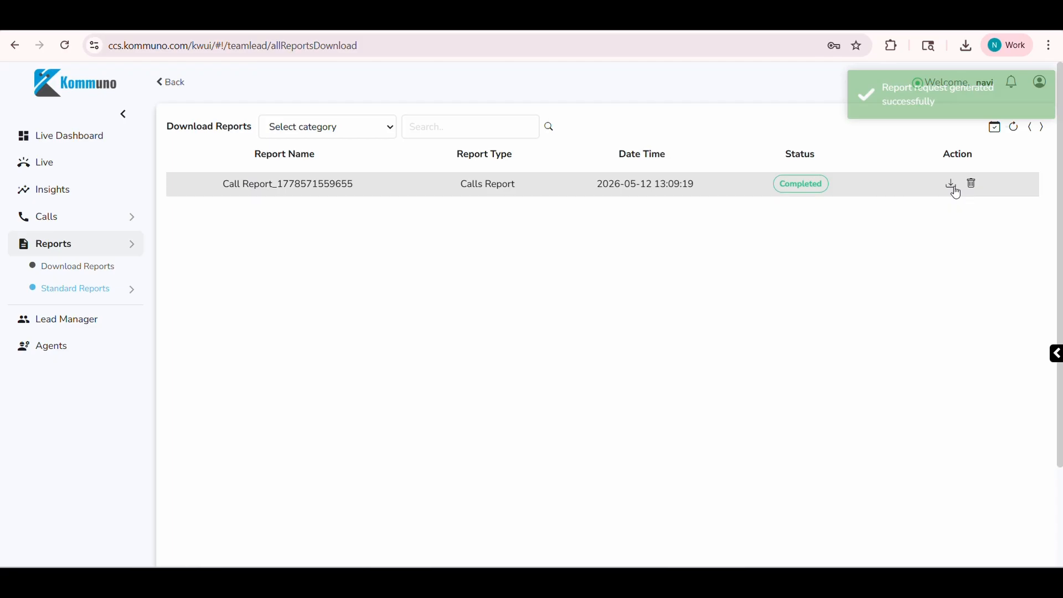
left_click(953, 186)
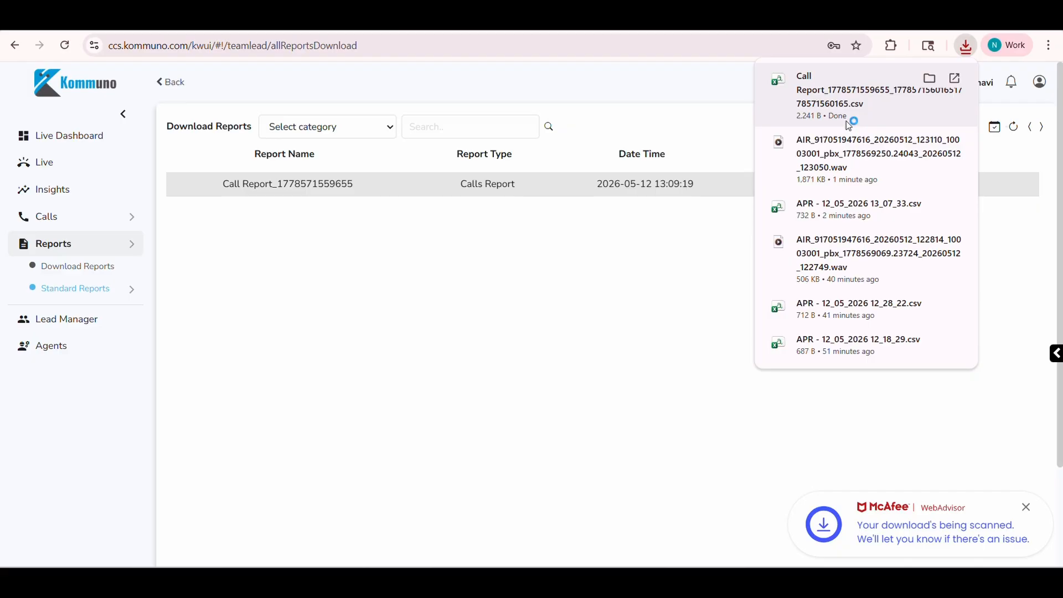
left_click(847, 121)
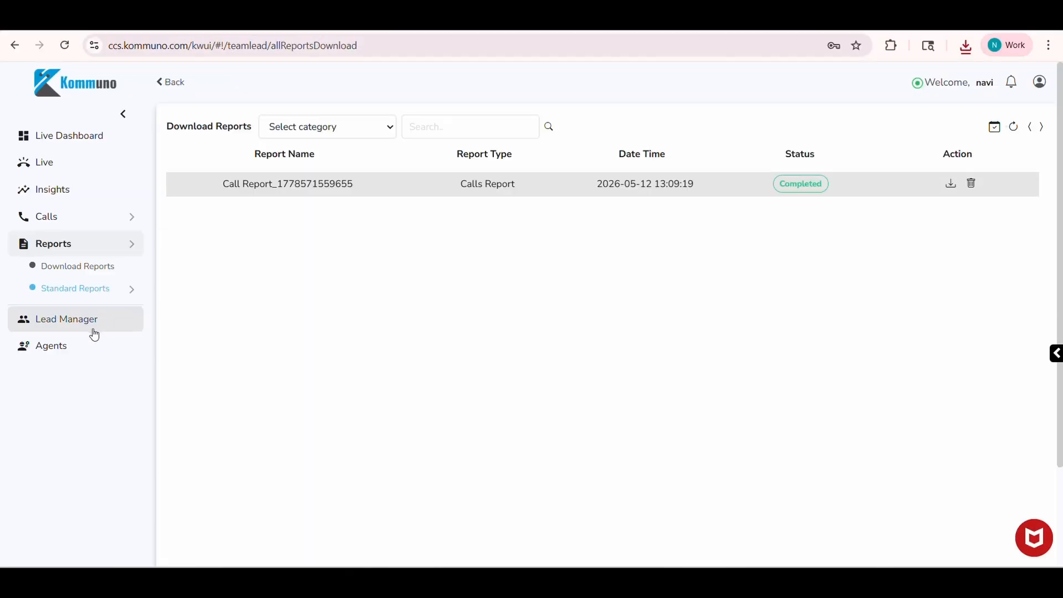
View the team lead's leads in Lead Manager and the first agent's weekly time details in the Agents list.
left_click(94, 331)
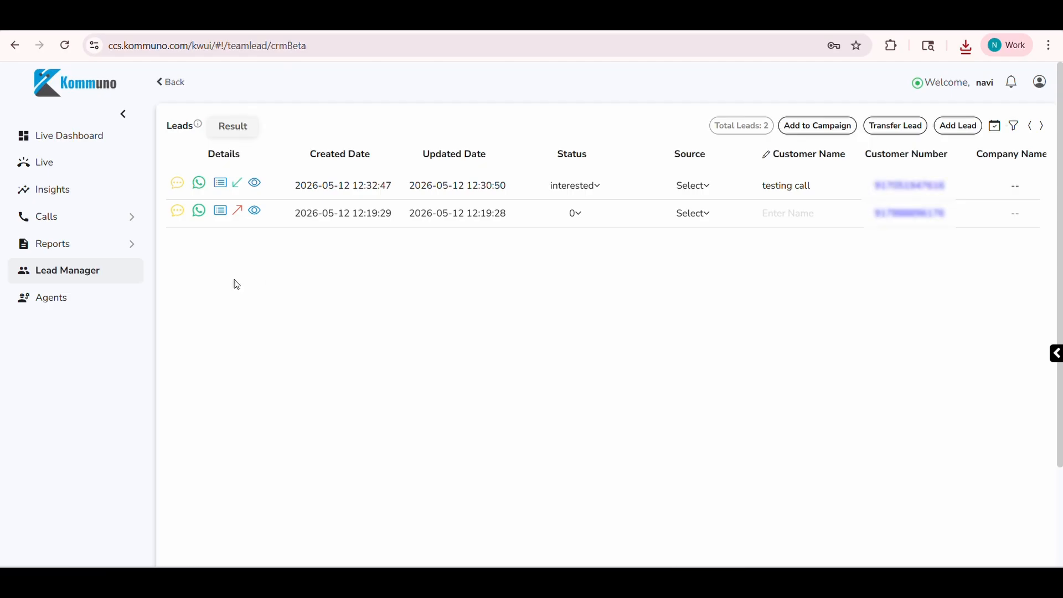
left_click(86, 298)
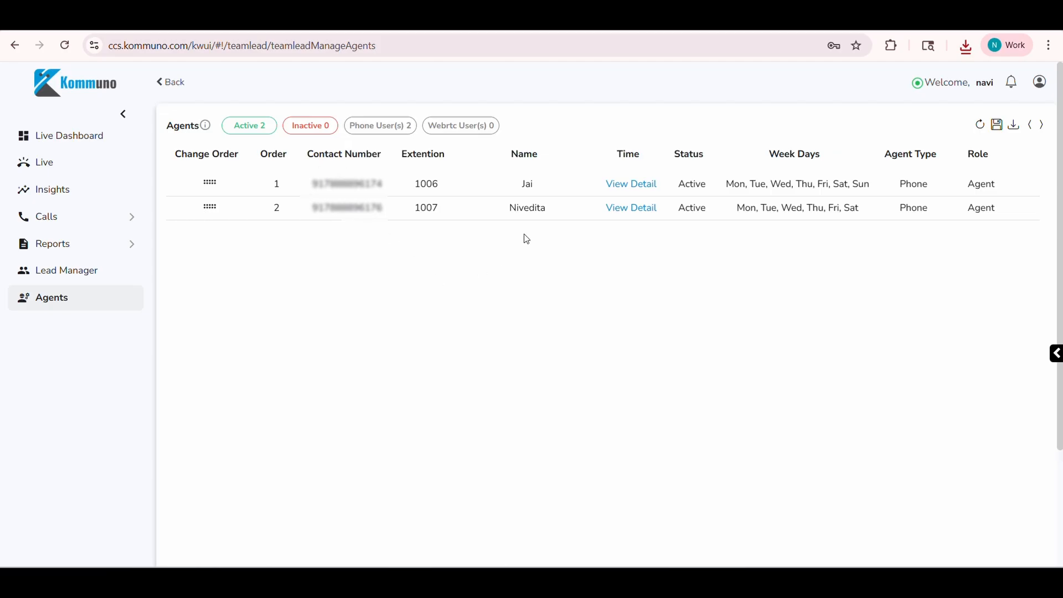
left_click(630, 191)
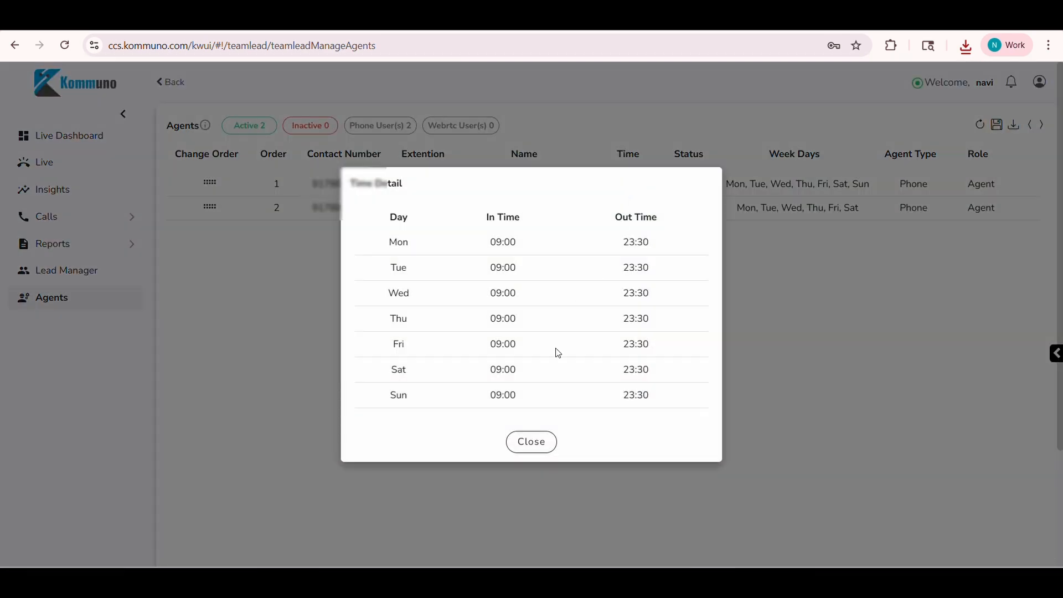
left_click(532, 442)
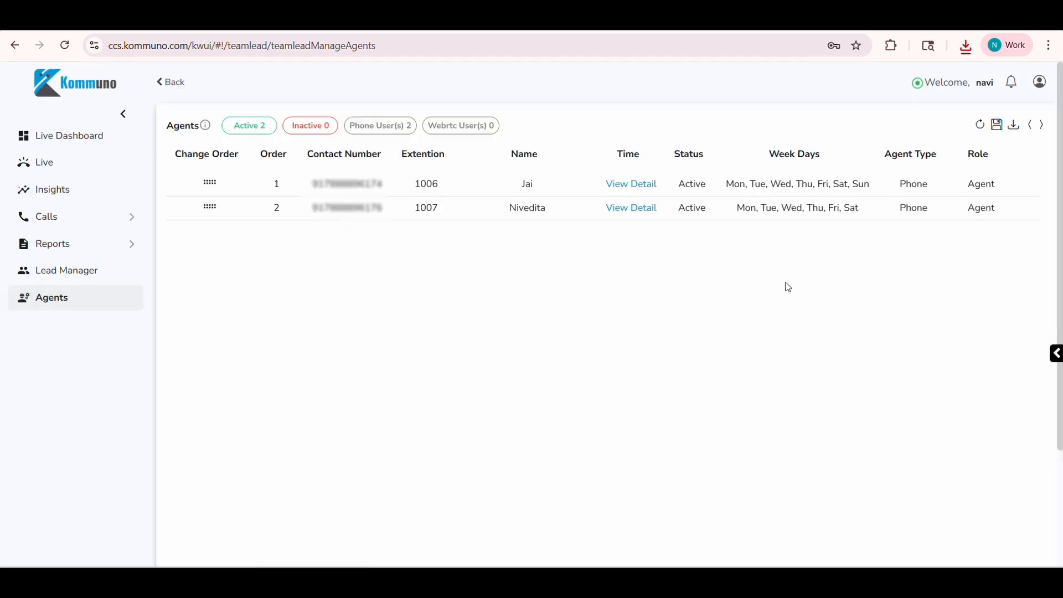
Open the first agent for editing, review the time schedule and More Details, and update the agent.
scroll(793, 275, "right", 5)
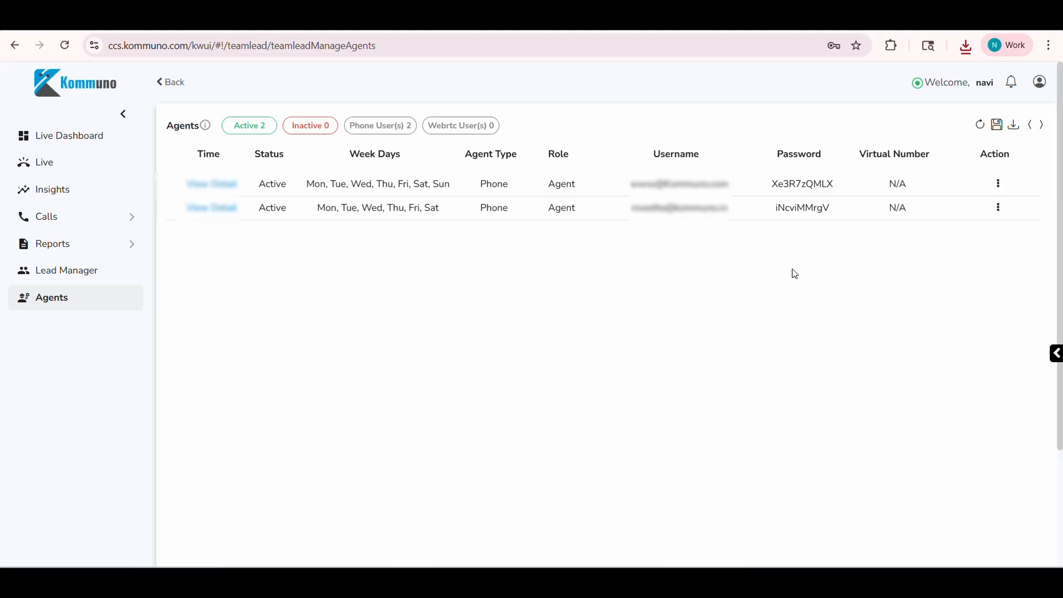
left_click(1000, 186)
left_click(939, 210)
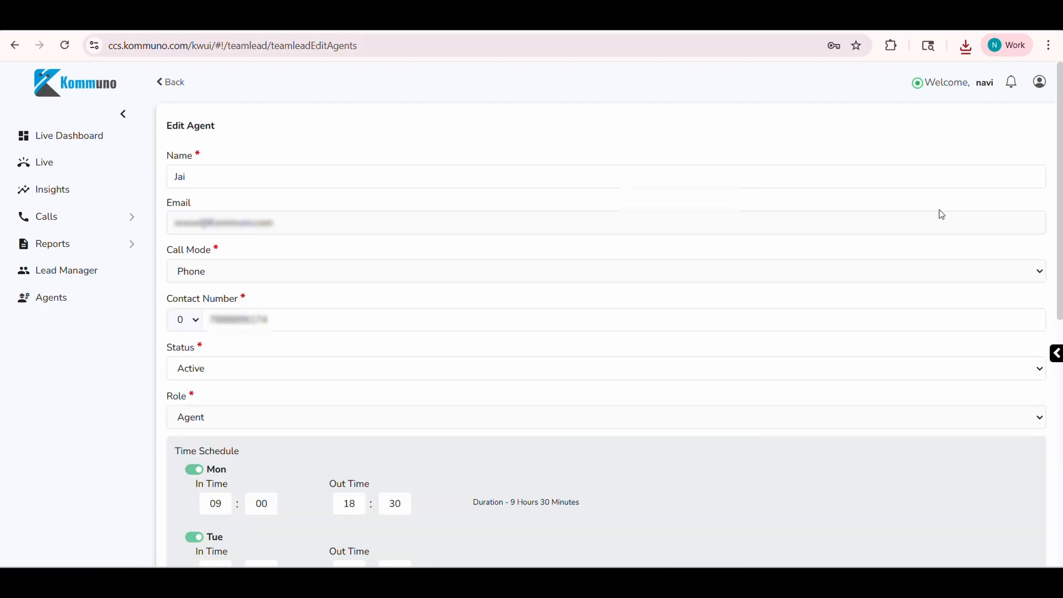
scroll(280, 335, "down", 9)
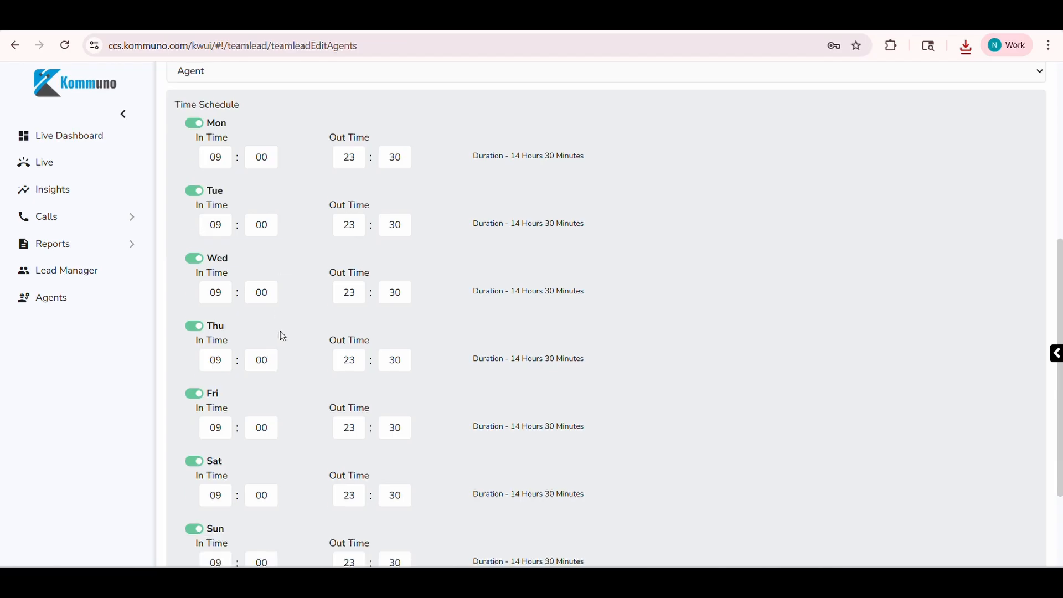
left_click(220, 487)
scroll(429, 468, "down", 3)
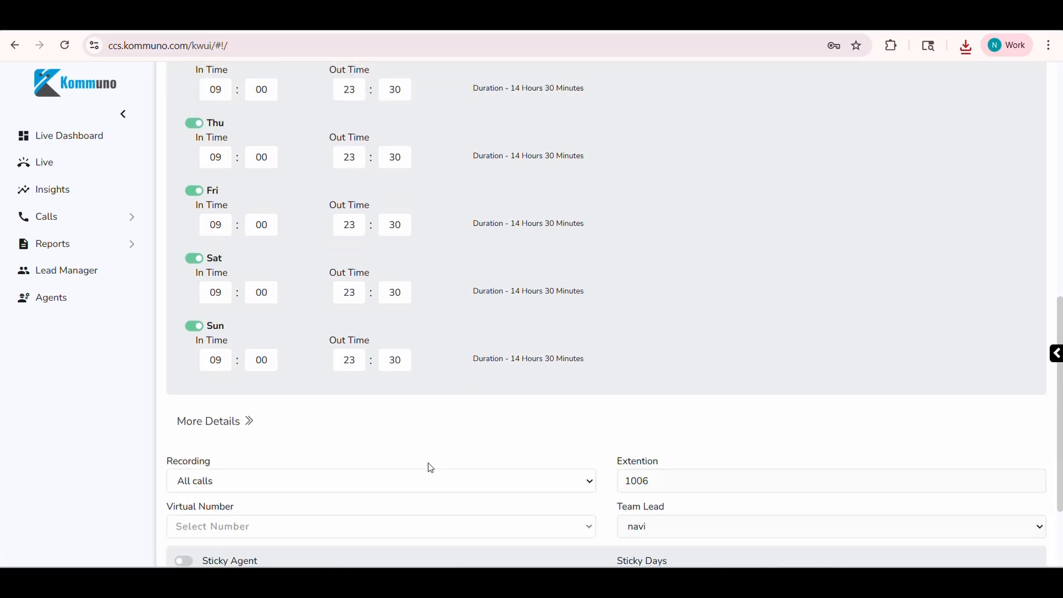
left_click(542, 544)
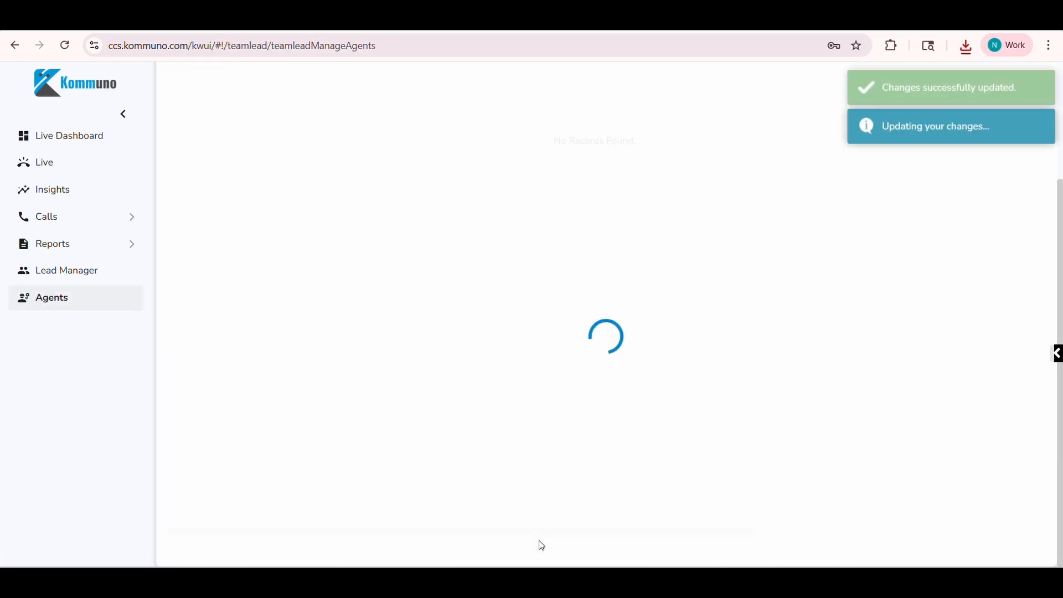
Check the remaining columns of the Agents list and return to the Live Dashboard.
scroll(709, 282, "right", 5)
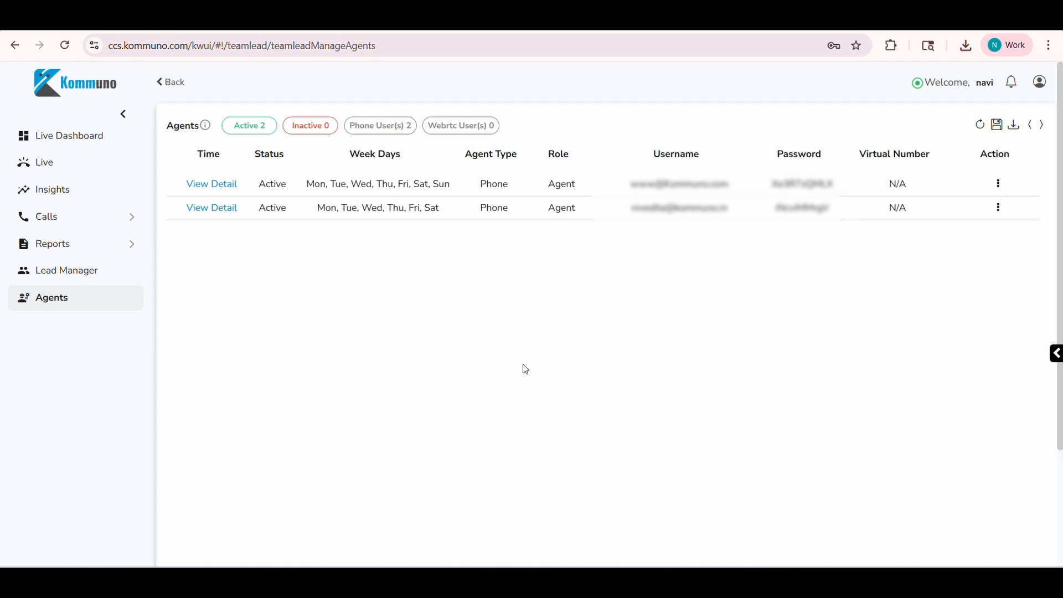
left_click(47, 142)
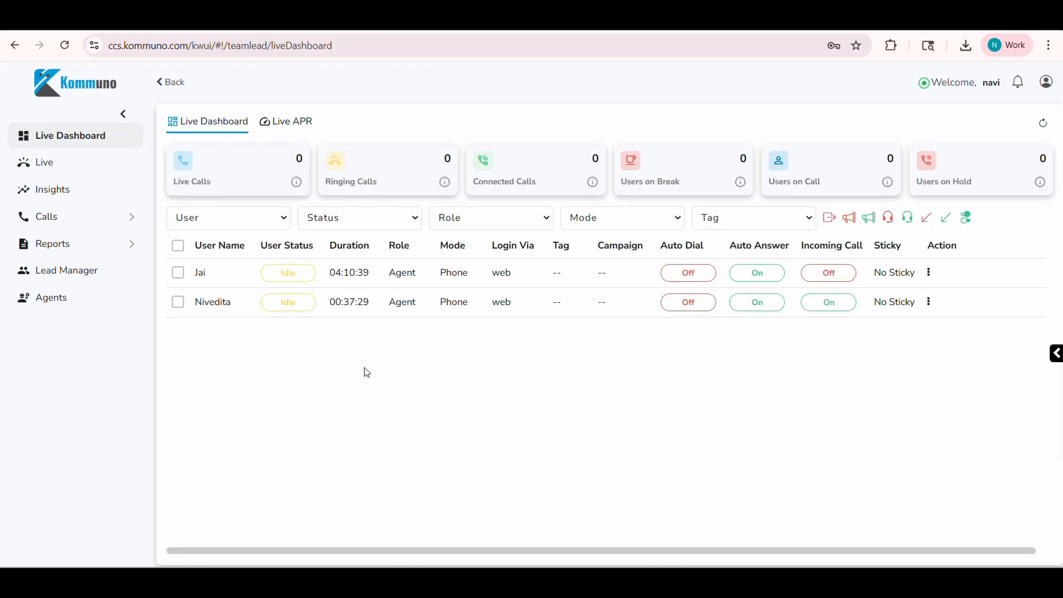
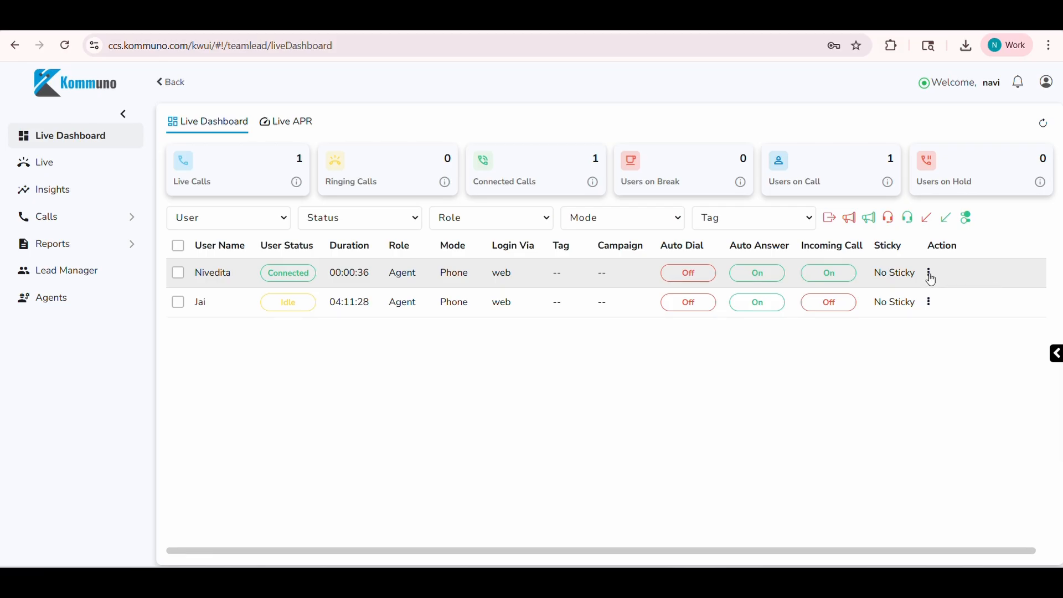
Join the connected agent's live call in Coach mode, end the coaching call, and return to the Live Dashboard.
left_click(930, 273)
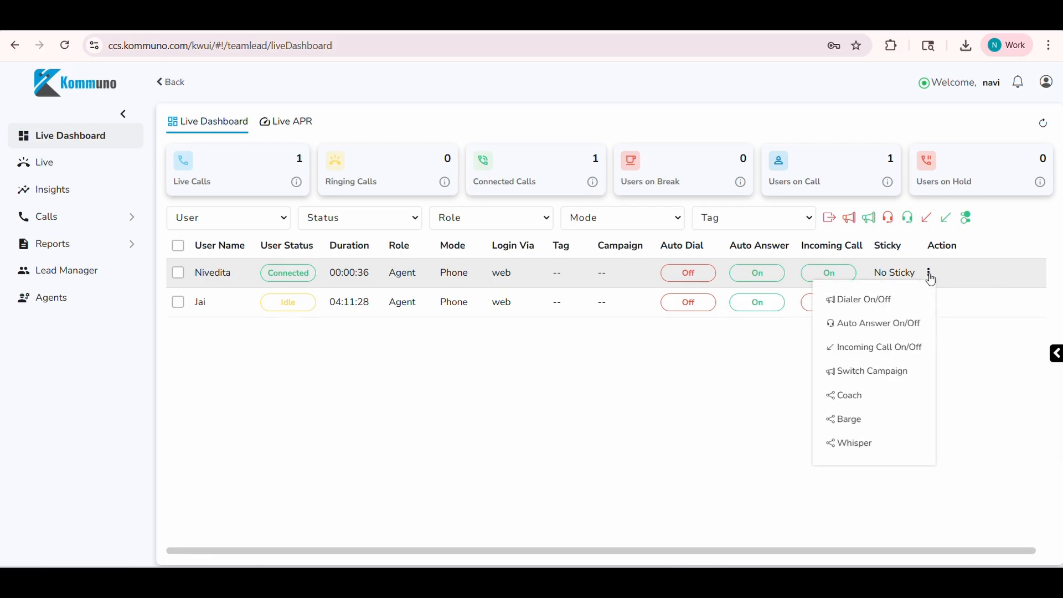
left_click(853, 408)
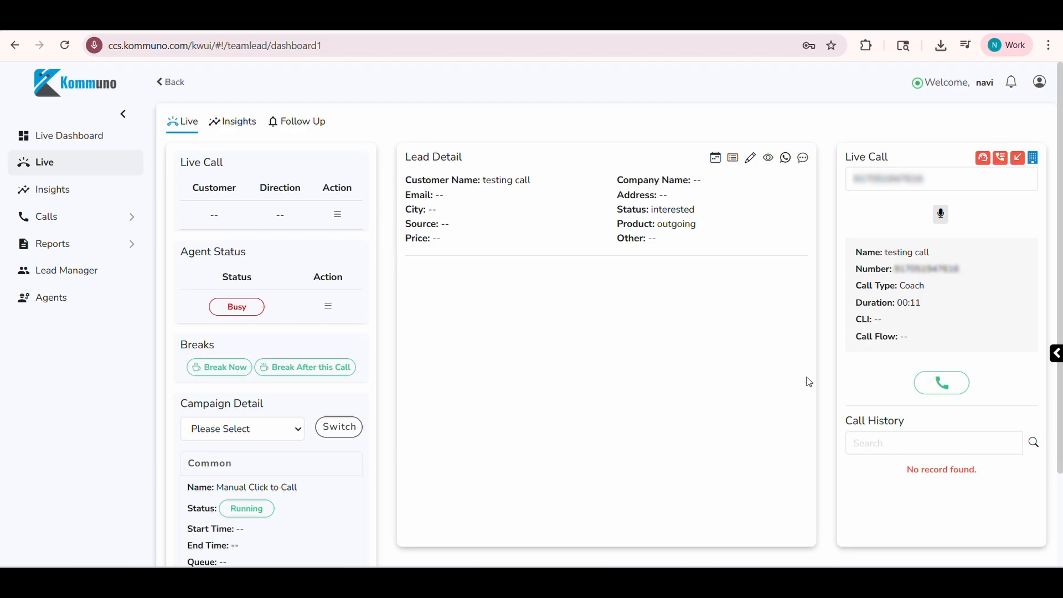
left_click(952, 387)
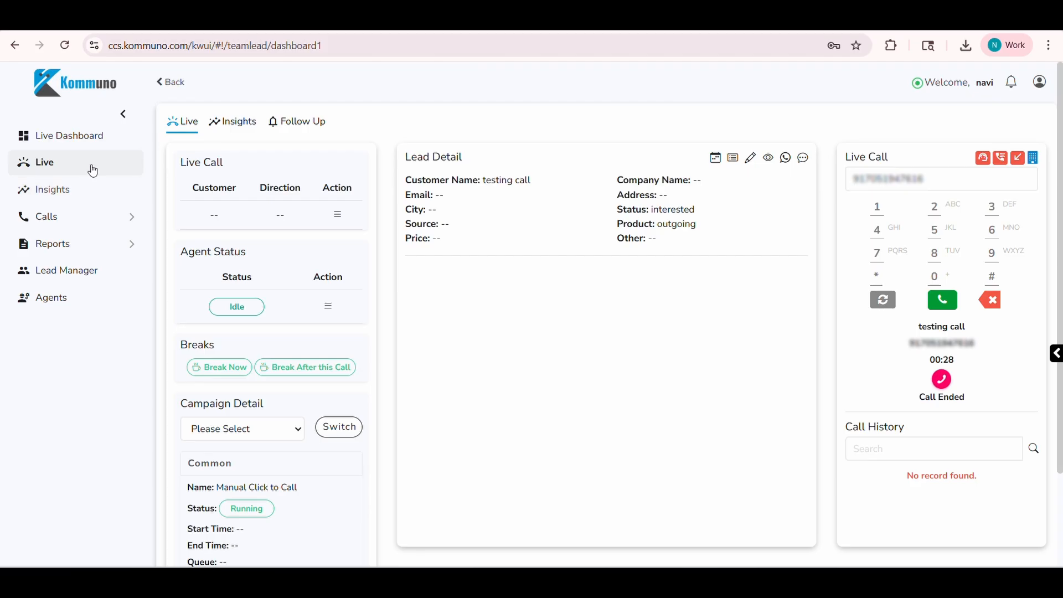
left_click(89, 137)
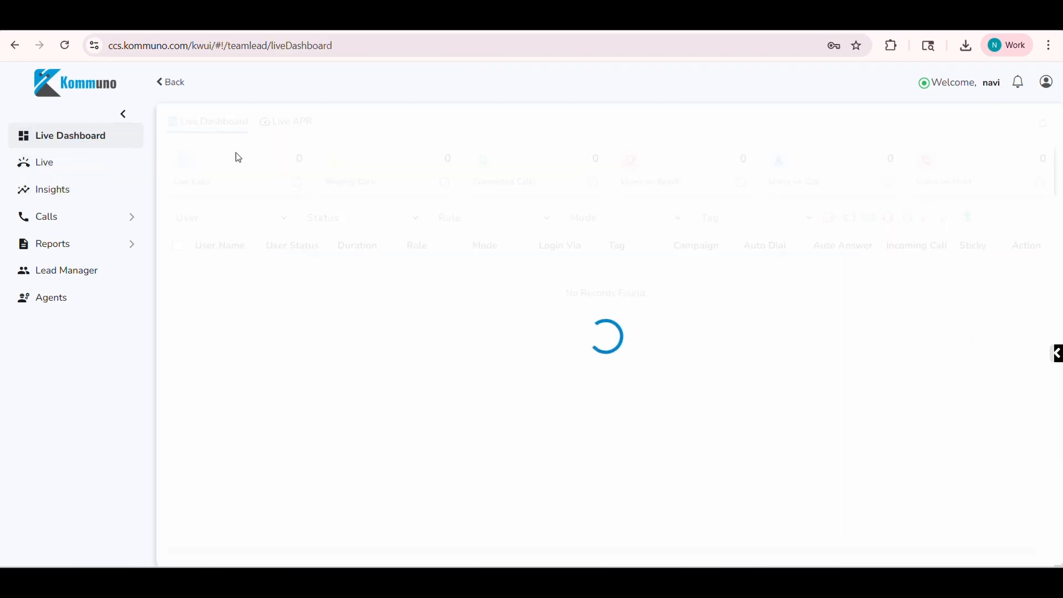
Barge into the connected agent's live call, hang up the barge call, and go back to the Live Dashboard.
left_click(929, 273)
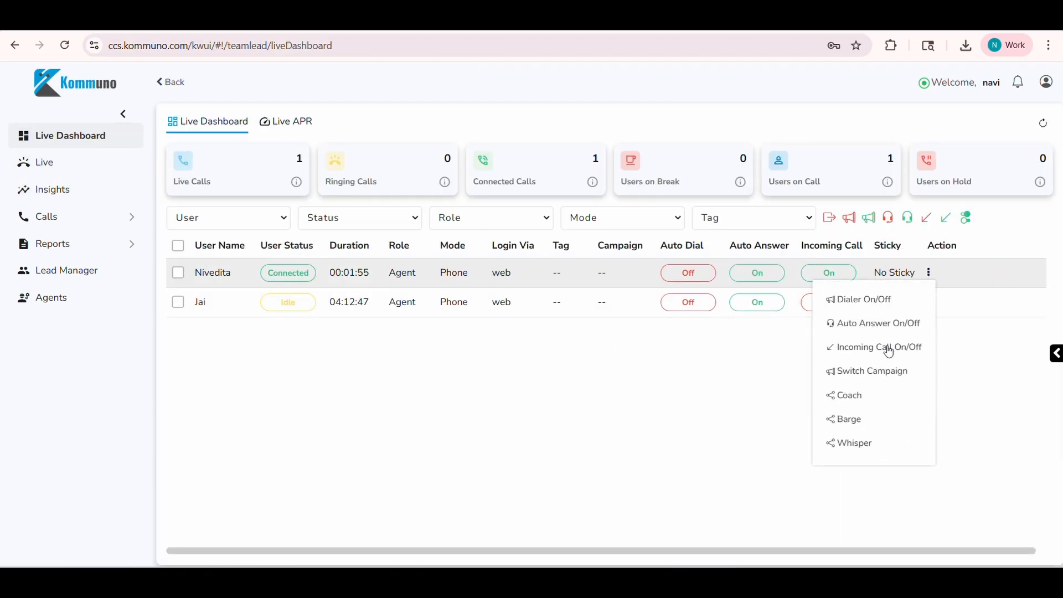
left_click(857, 420)
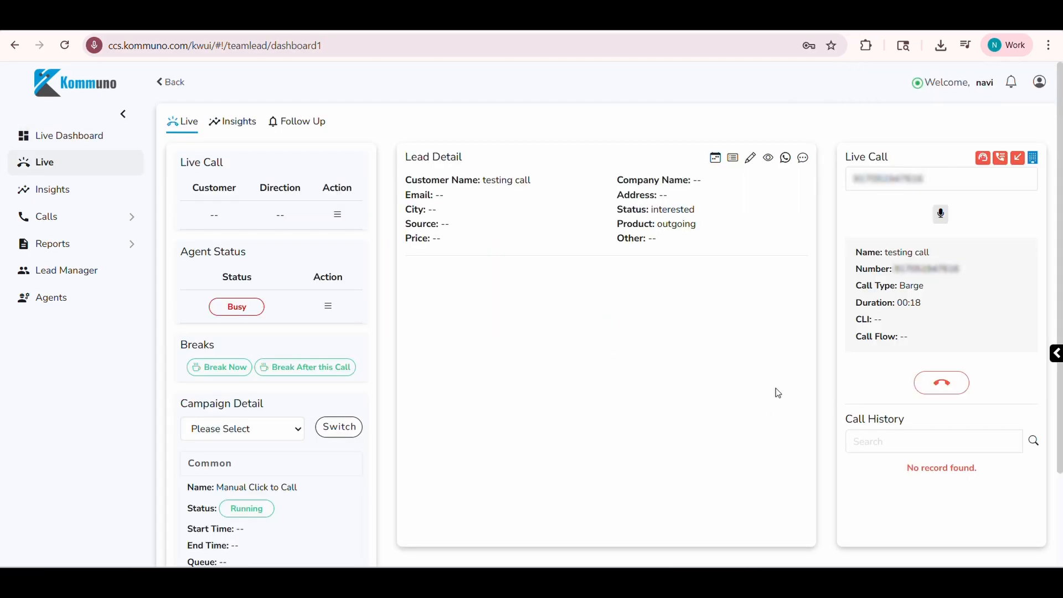
left_click(961, 387)
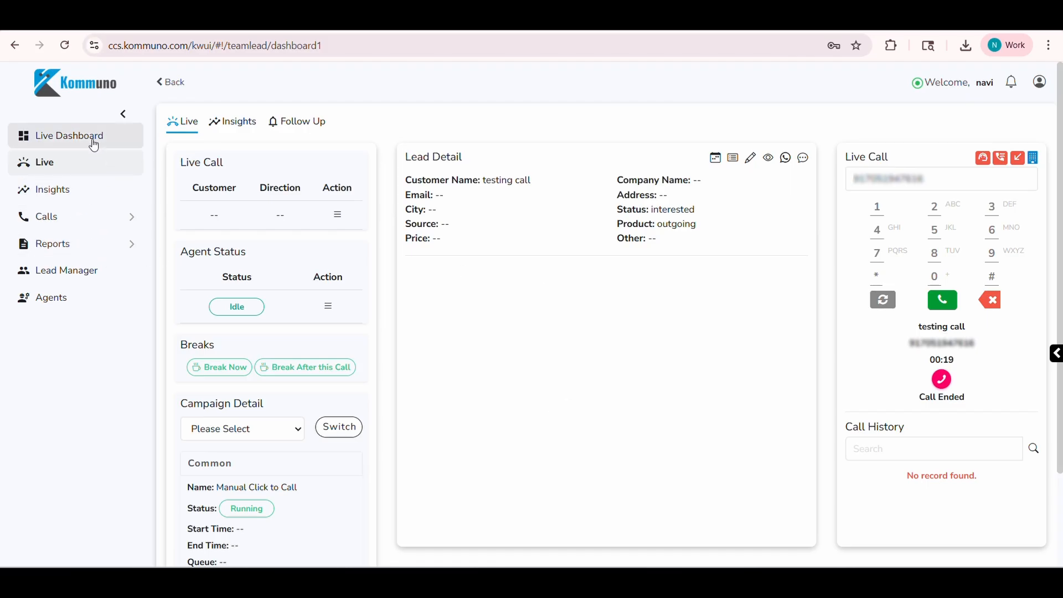
left_click(132, 137)
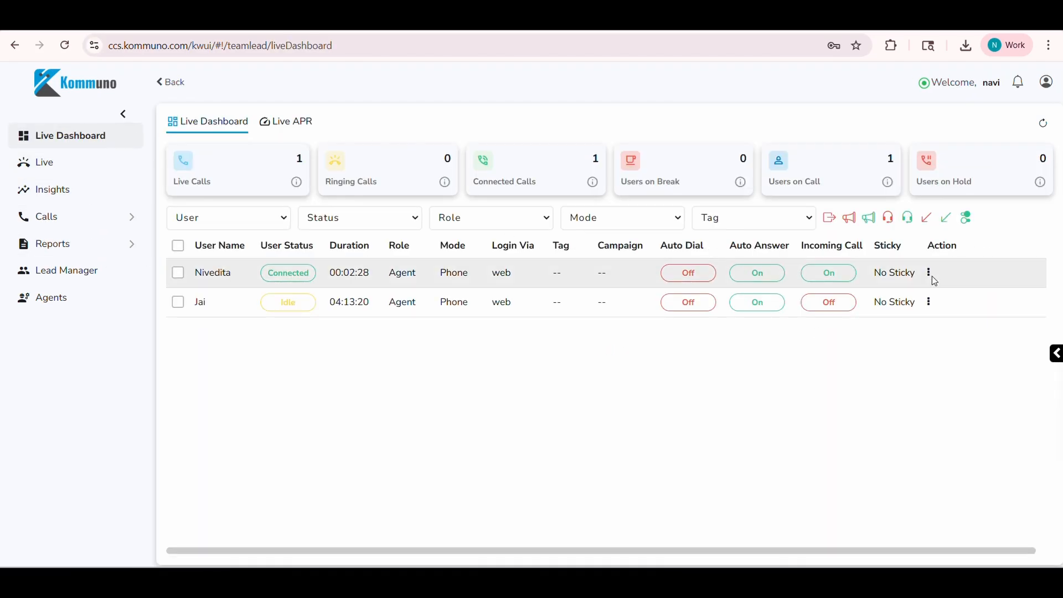
Join the connected agent's live call in Whisper mode and hang up the whisper call.
left_click(928, 273)
left_click(853, 451)
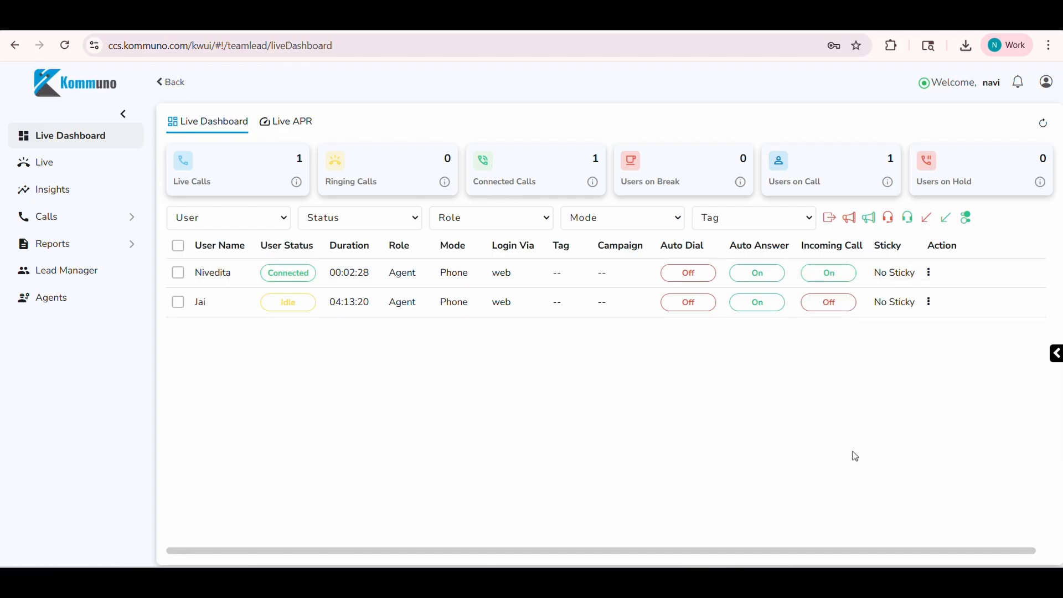
left_click(940, 390)
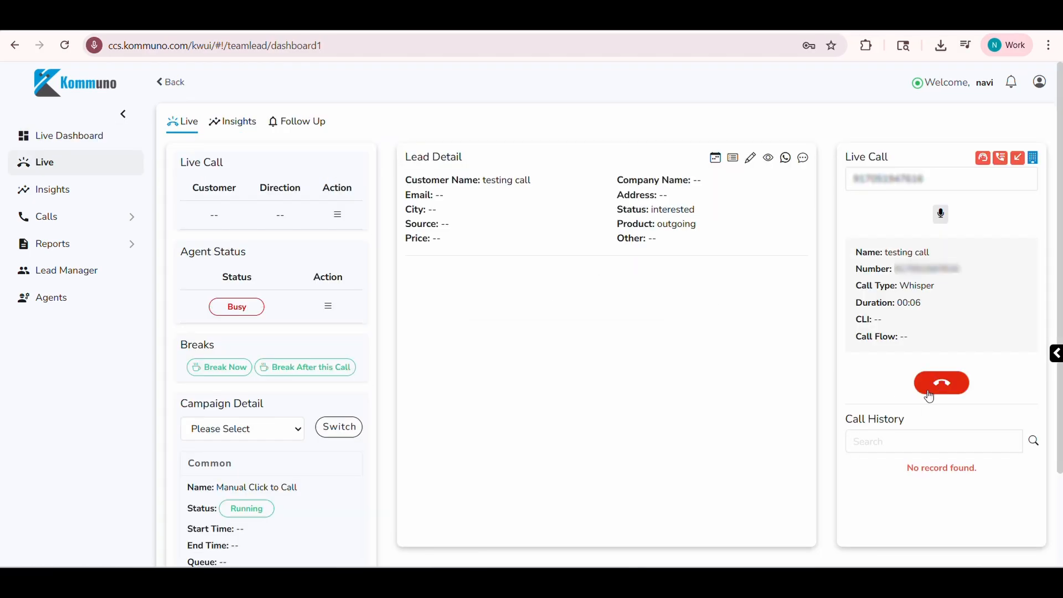